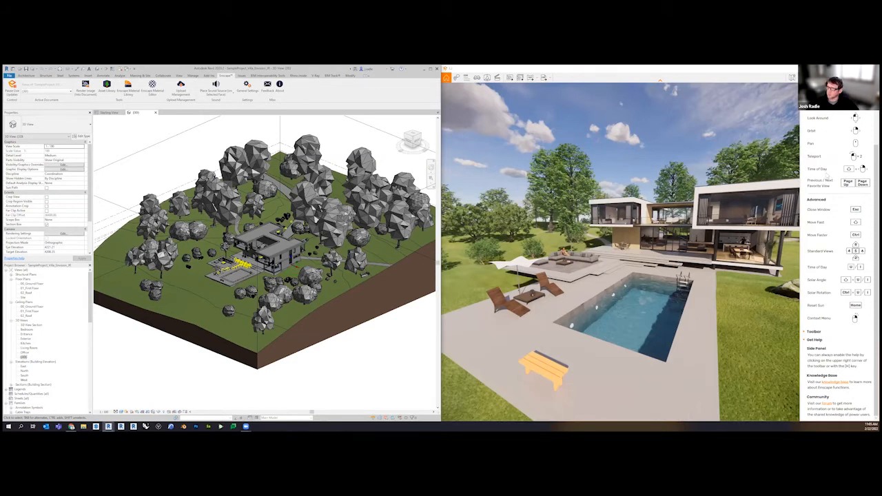
Look around and orbit the rendered view to examine the pool terrace and the villa behind it
scroll(846, 191, "up", 1)
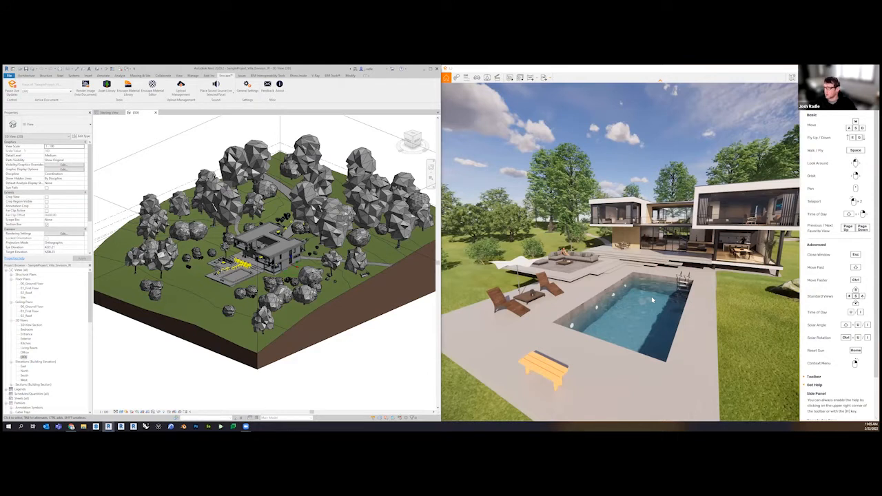
right_click_drag(651, 297, 724, 296)
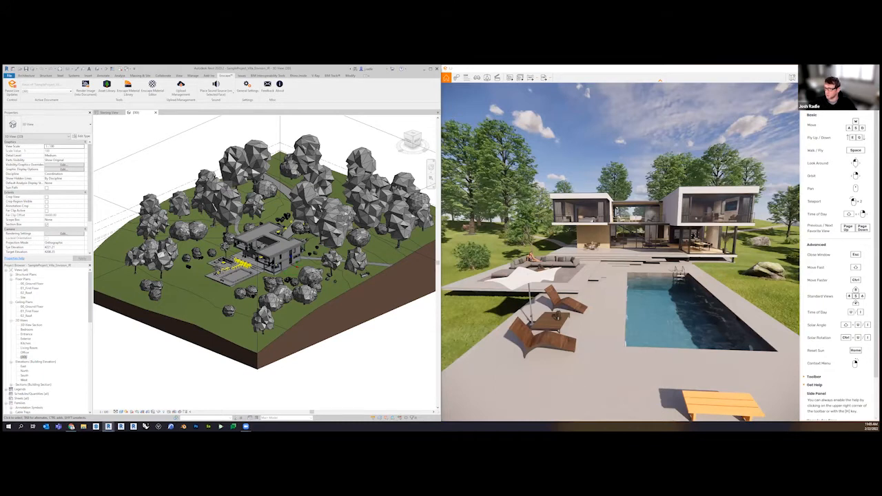
right_click_drag(652, 276, 579, 275)
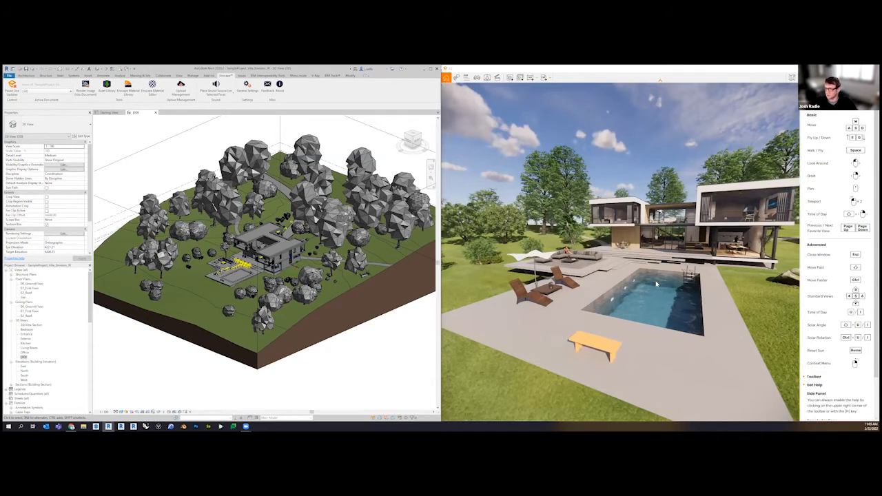
left_click_drag(655, 283, 689, 258)
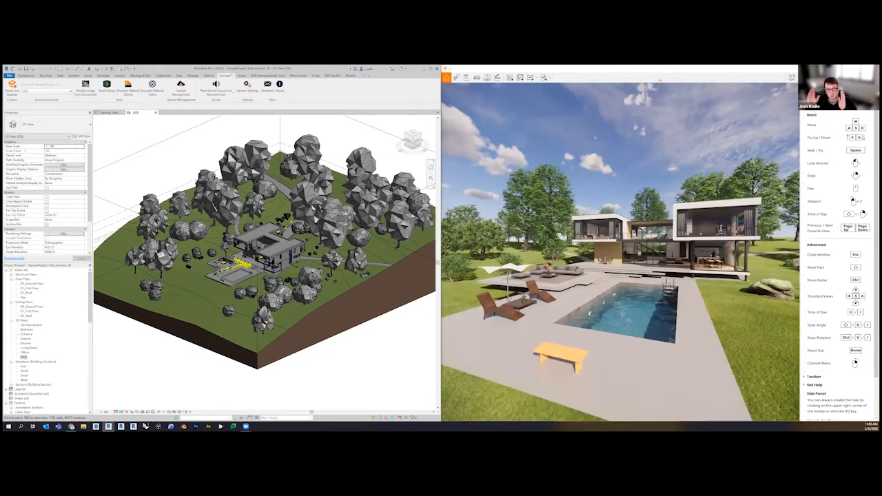
left_click_drag(648, 283, 658, 279)
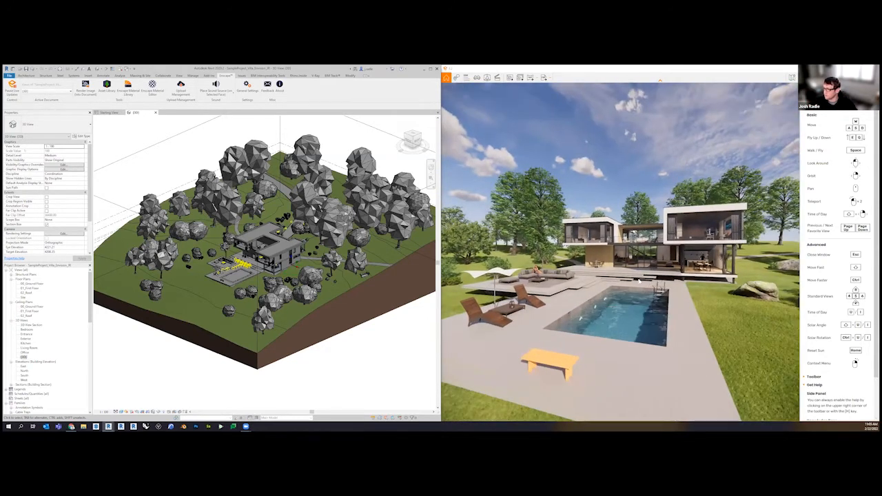
Change the time of day in the rendered scene and move the viewpoint closer to the pool
right_click_drag(567, 290, 765, 289, "shift")
right_click_drag(517, 289, 730, 290, "shift")
key("w")
right_click_drag(620, 289, 693, 289, "shift")
right_click_drag(531, 282, 553, 282, "shift")
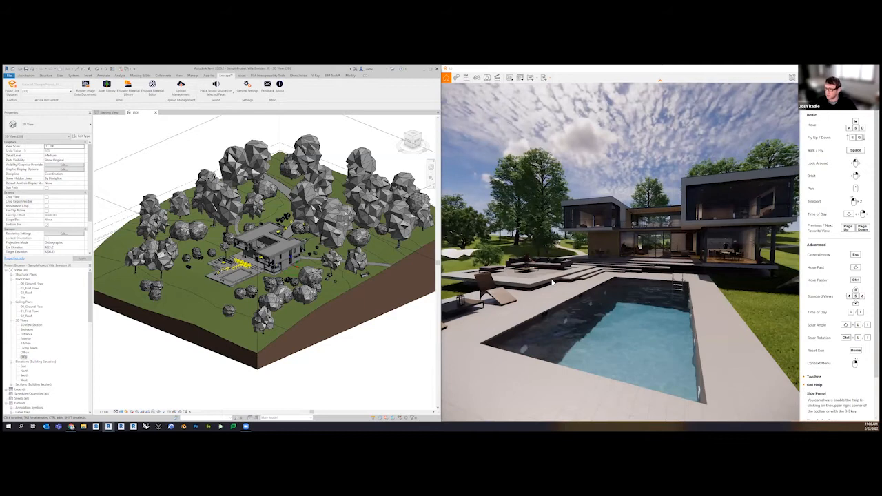
Switch to the browser and look over the Enscape Knowledge Base and the Enscape Community Forum sections
scroll(827, 333, "down", 2)
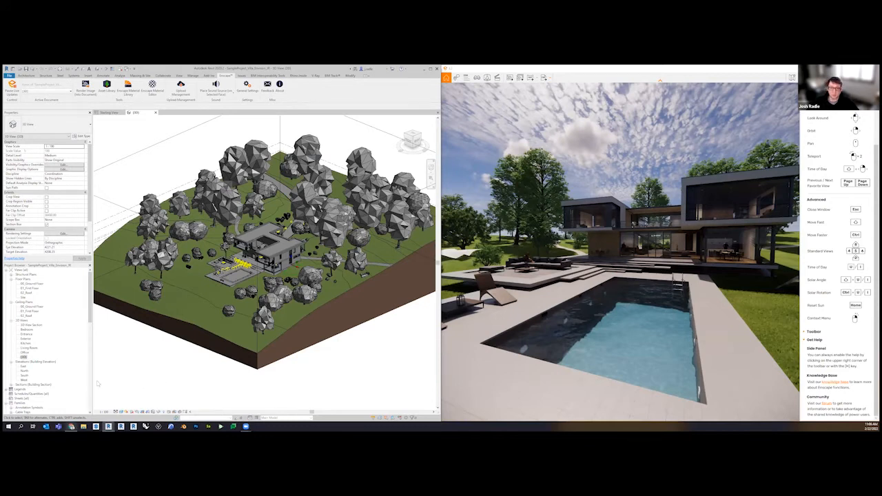
left_click(71, 426)
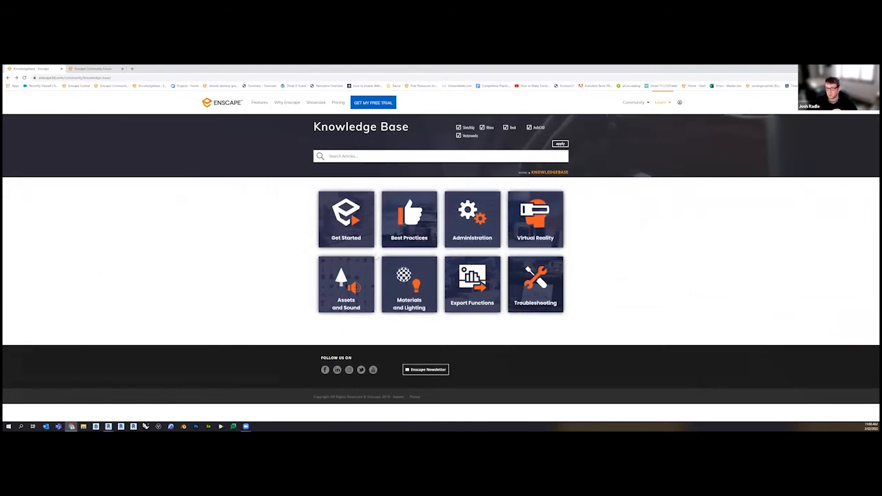
left_click(412, 218)
left_click(93, 68)
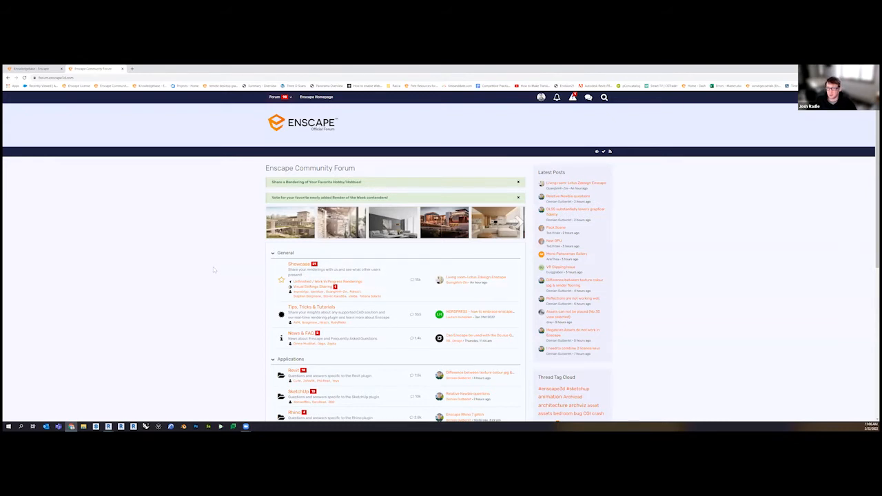
scroll(215, 267, "down", 1)
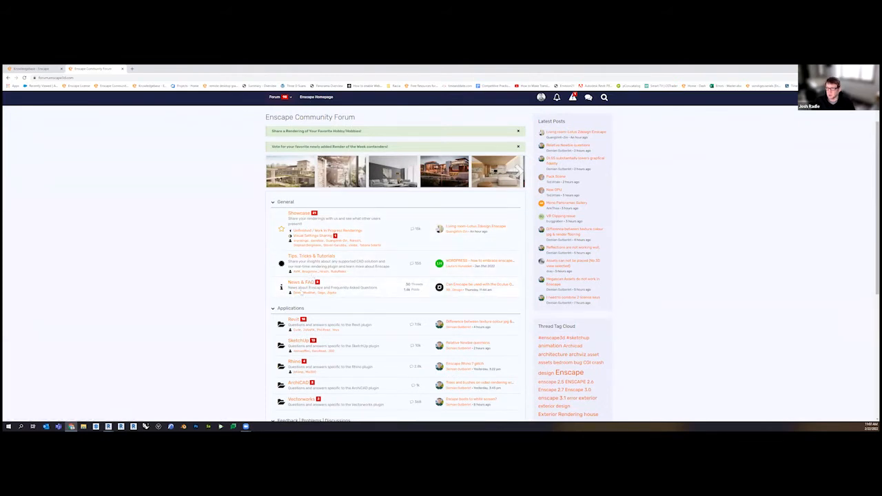
scroll(220, 305, "down", 1)
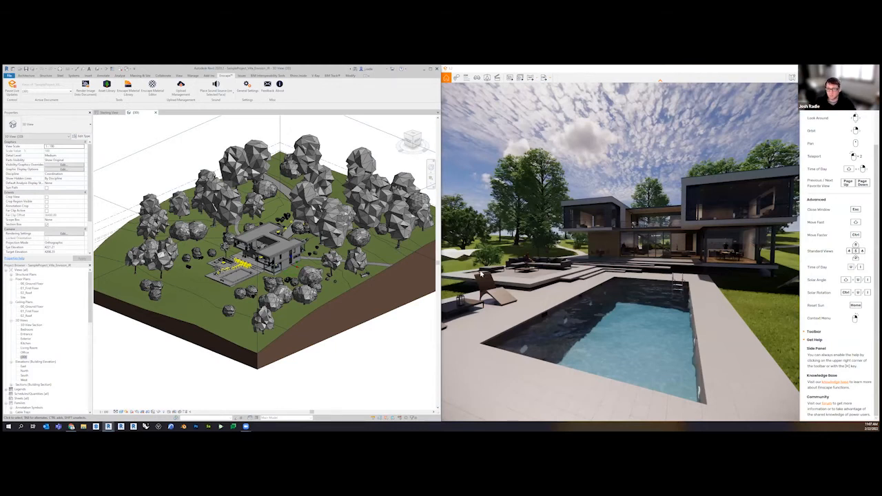
Delete the two lounge chairs and the parasol from the terrace beside the pool in the Revit 3D view
scroll(235, 281, "up", 5)
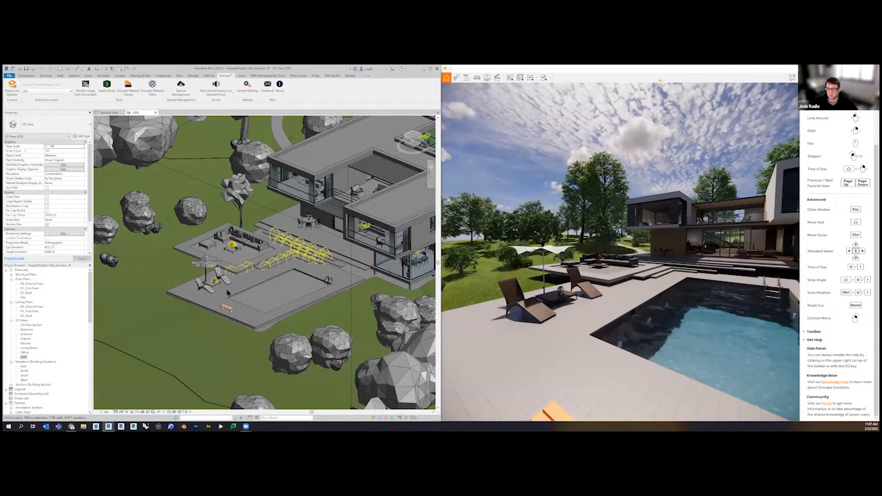
scroll(223, 294, "up", 2)
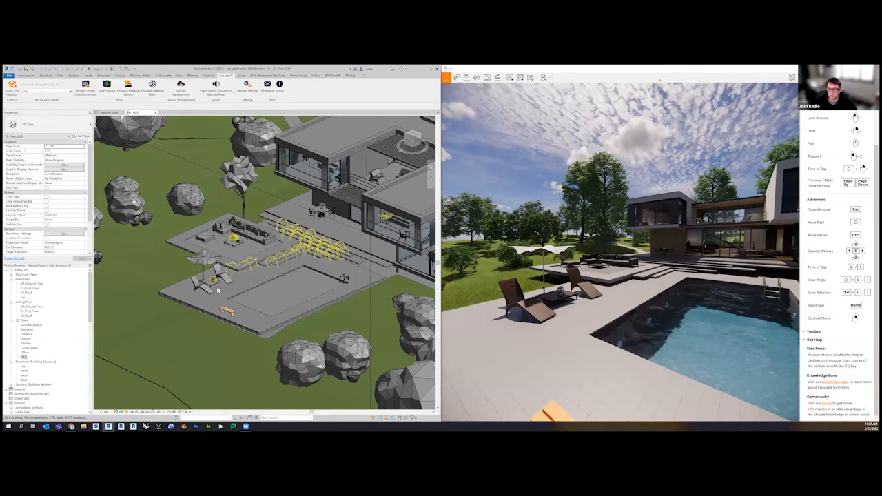
left_click(207, 287)
key("Delete")
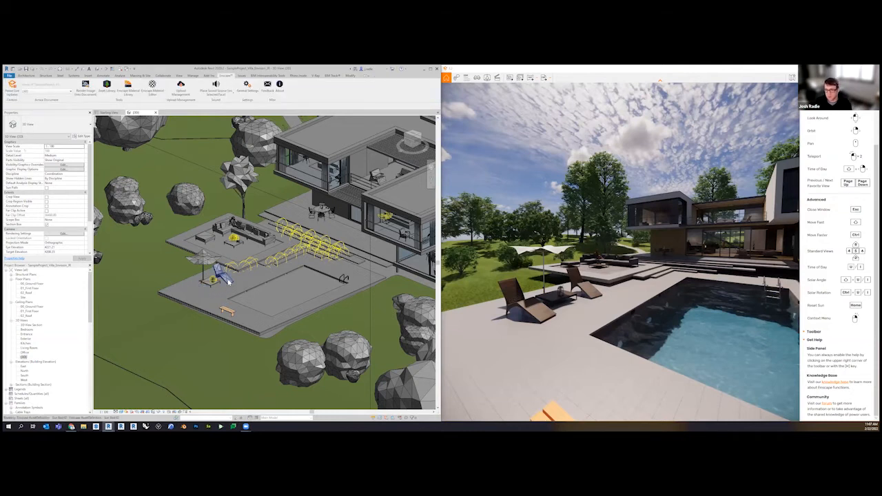
left_click(226, 284)
key("Delete")
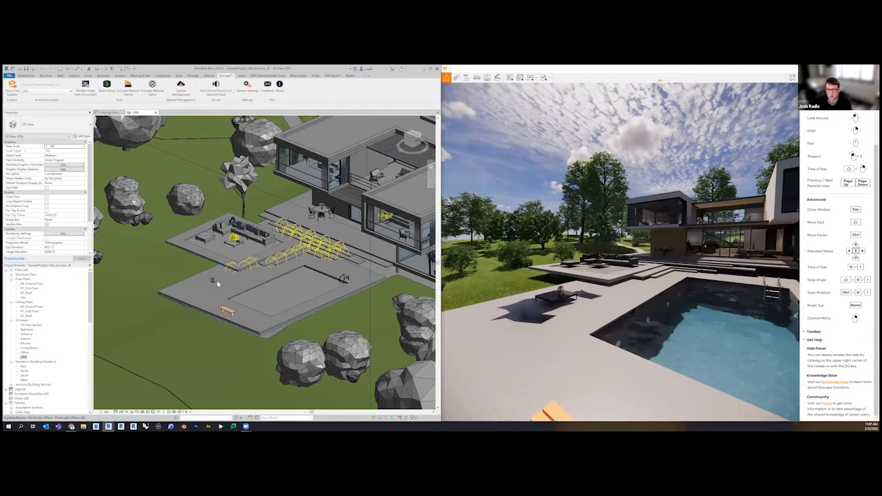
scroll(217, 282, "up", 5)
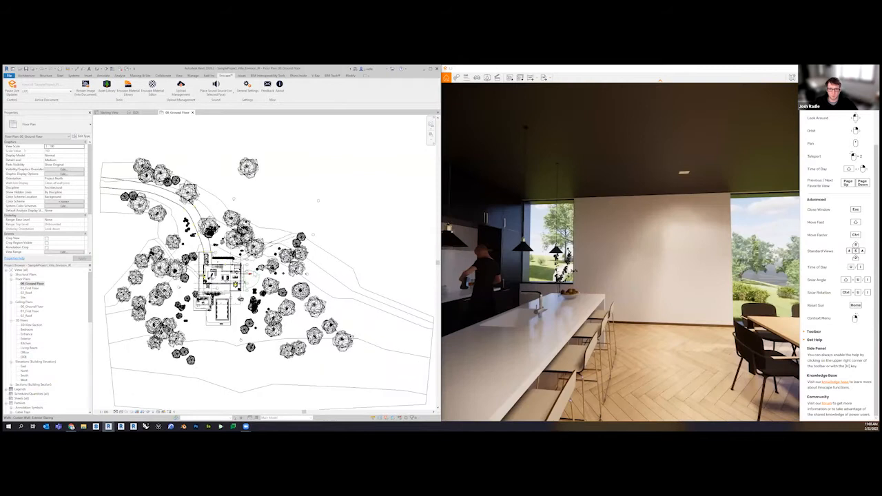
Place a 1400 x 1800mm M_Window-Casement-Double in the exterior kitchen wall between grids 3 and 4 on the ground floor plan
scroll(255, 274, "up", 5)
middle_click_drag(255, 274, 329, 241)
scroll(39, 366, "down", 10)
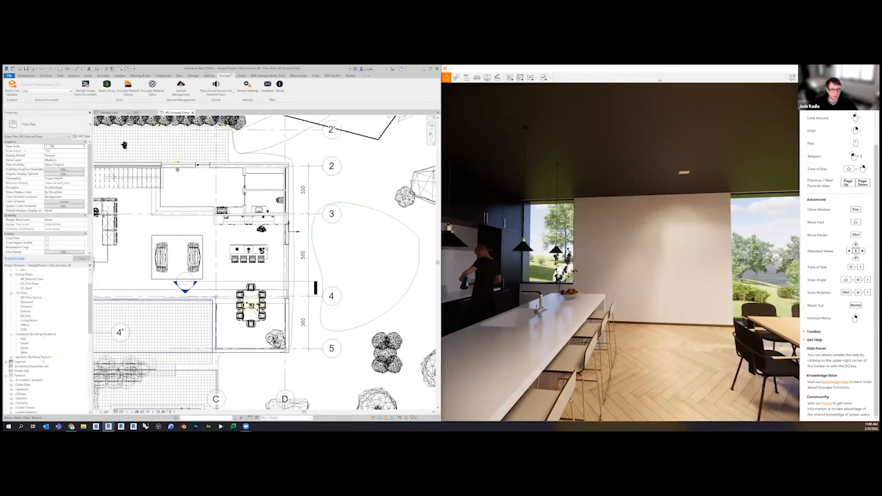
scroll(42, 372, "down", 5)
left_click_drag(37, 375, 278, 269)
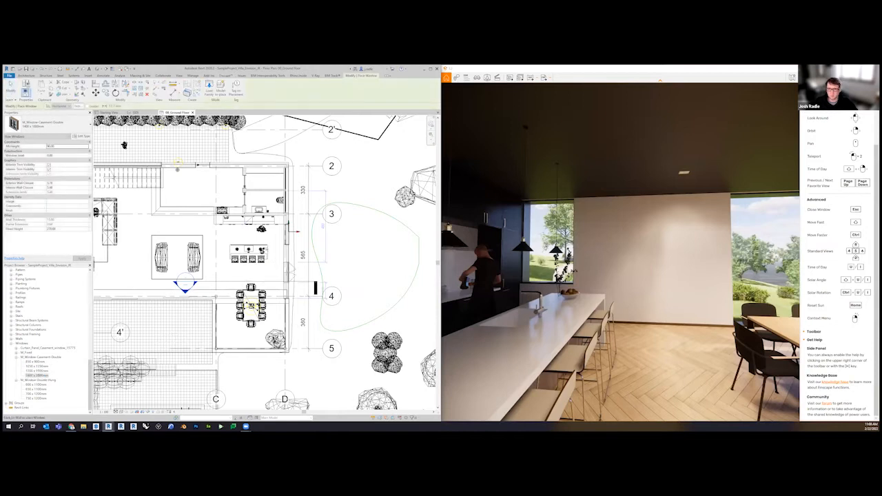
key("Escape")
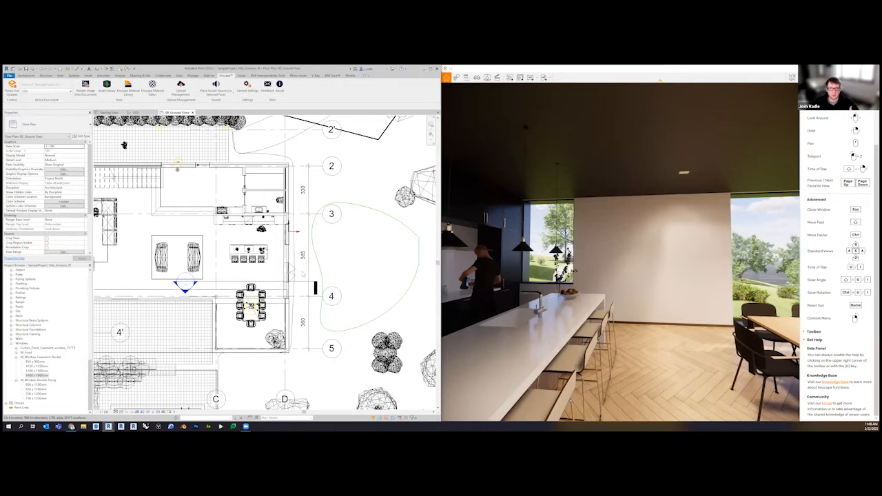
Lower the new casement window's sill height to clear the ceiling and shift the window slightly along the wall toward grid 3
left_click(291, 270)
left_click(67, 151)
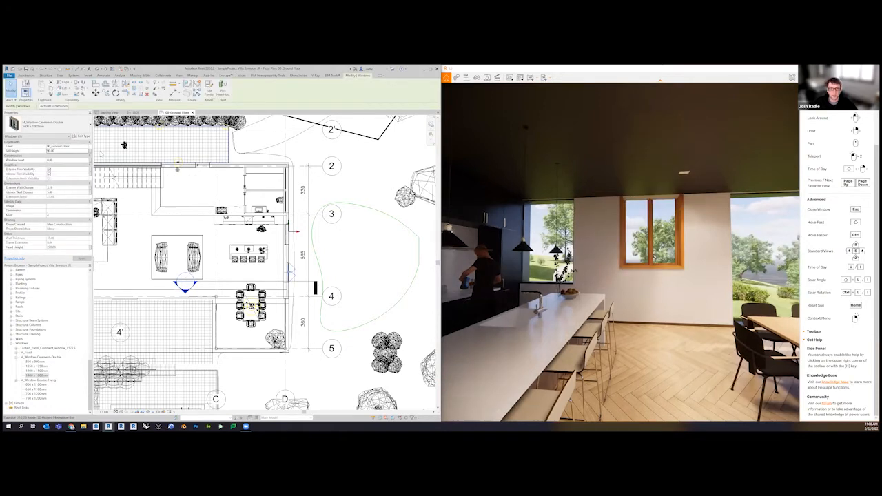
double_click(64, 151)
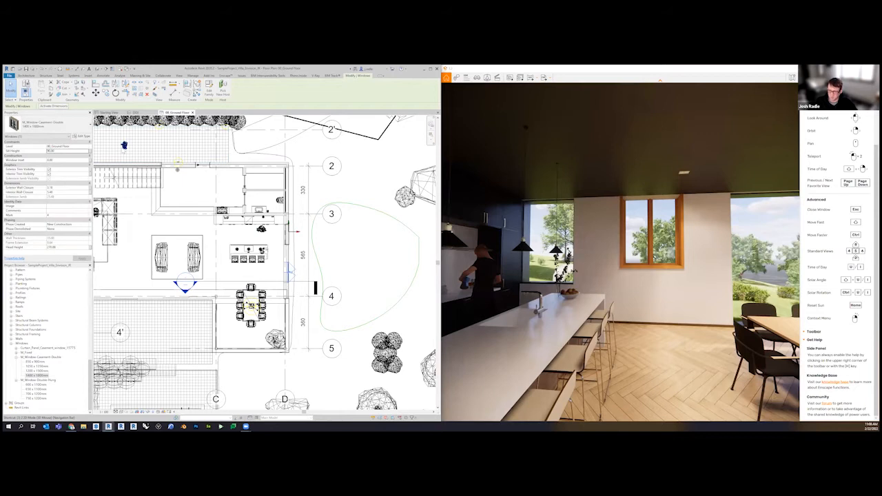
double_click(62, 151)
type("850.0")
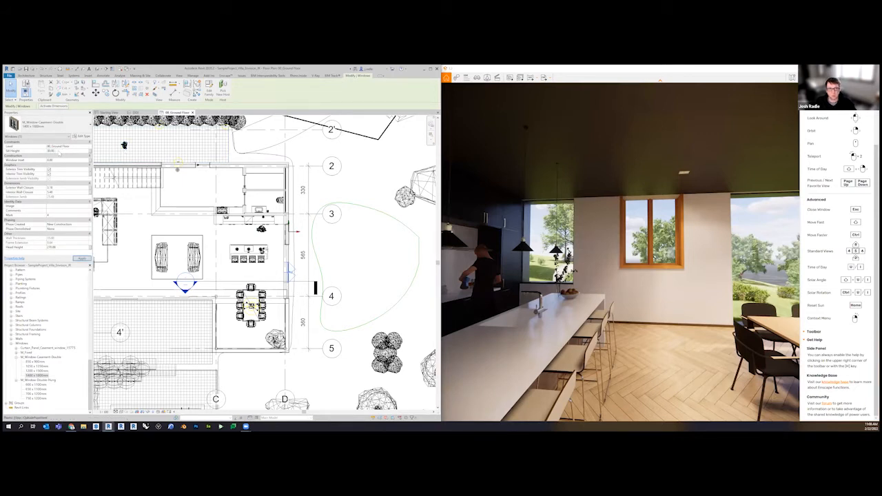
left_click(87, 259)
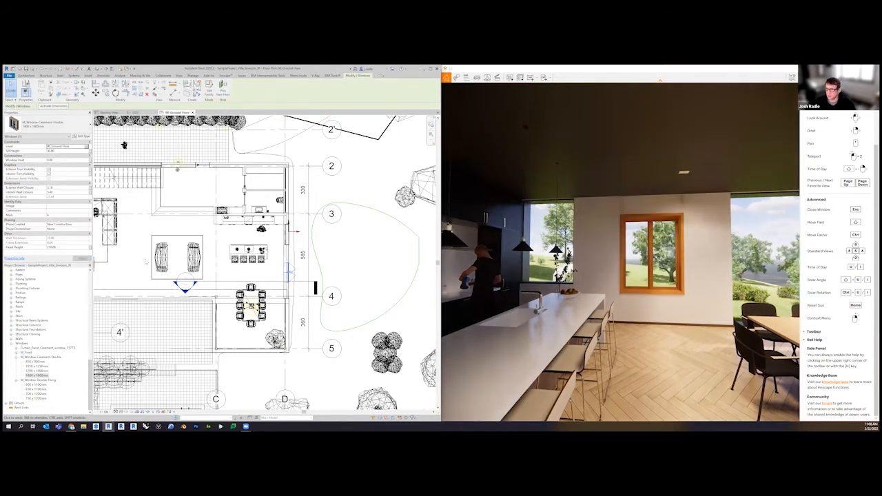
scroll(288, 270, "up", 2)
left_click_drag(292, 277, 292, 270)
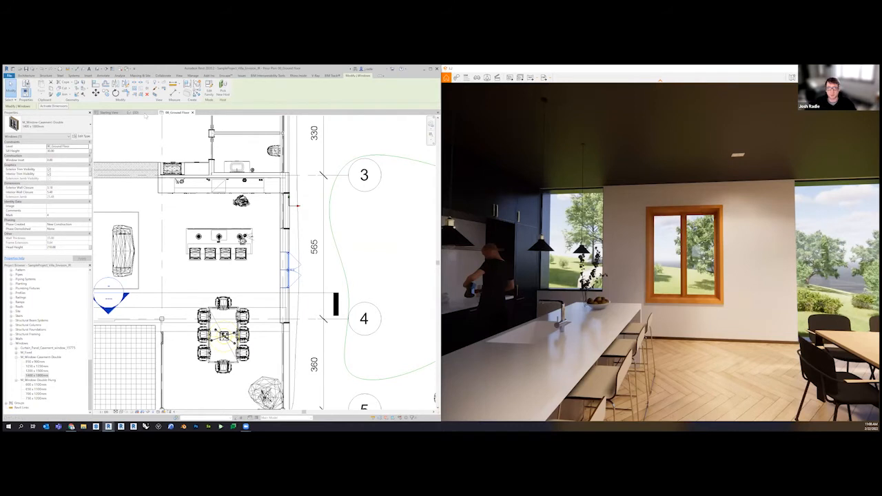
Try repositioning the two sofas and the rug in the ground floor living area, and undo the move
left_click(137, 112)
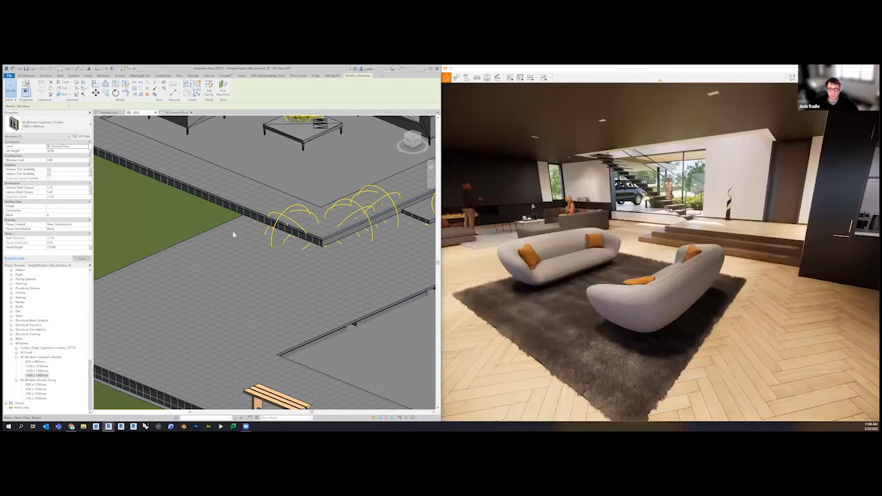
left_click(176, 113)
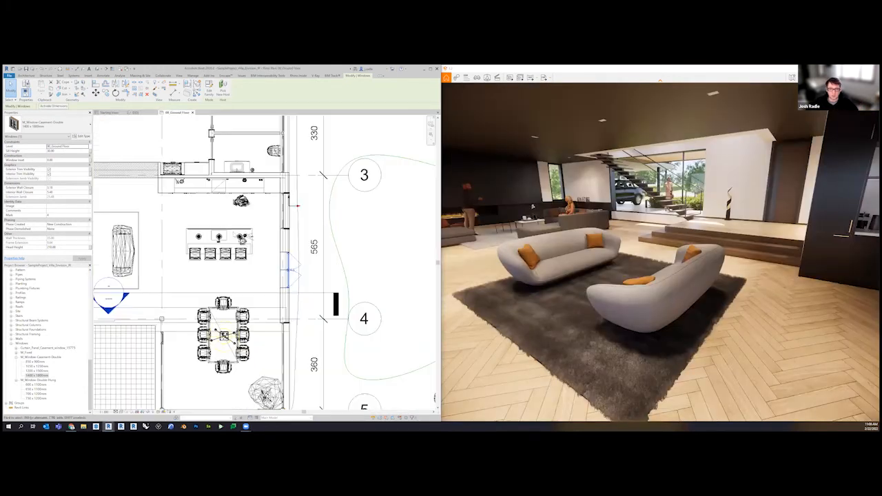
left_click(179, 270)
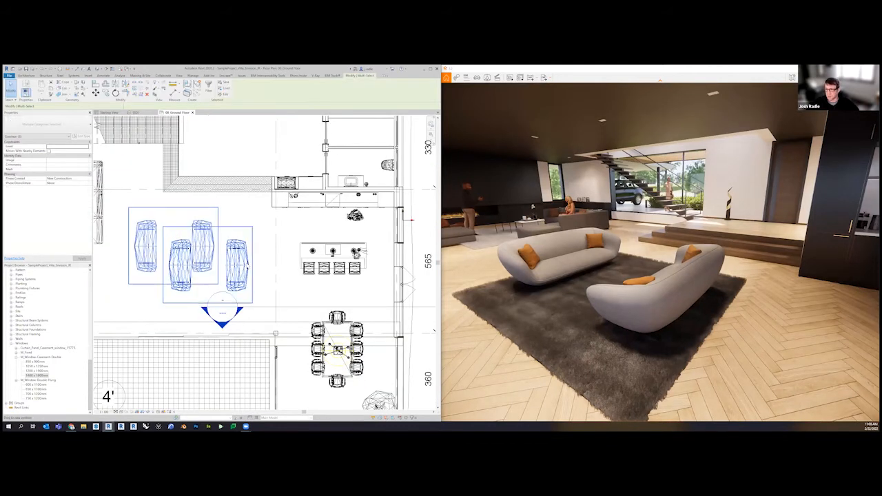
left_click(242, 263)
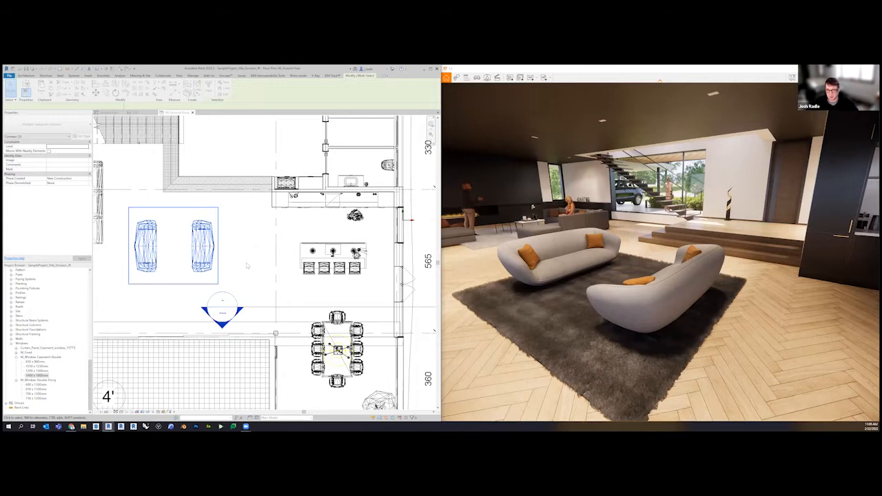
key("ctrl+z")
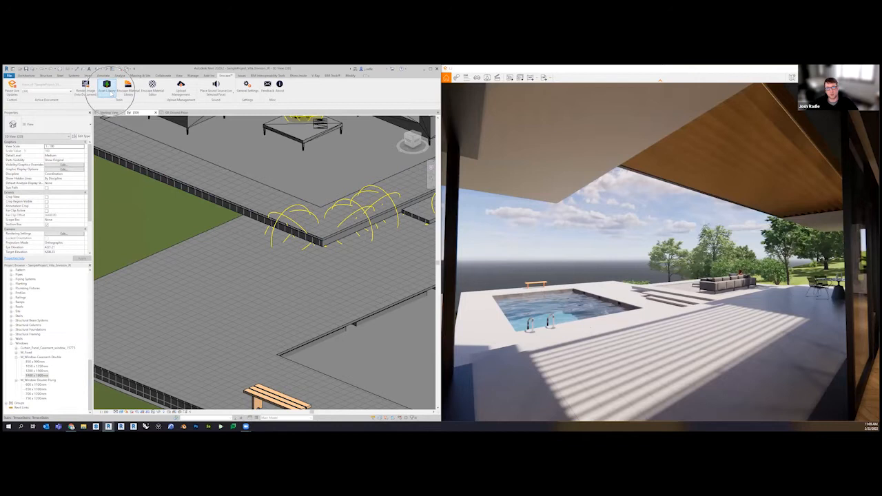
Place the People asset of an adult man standing and talking on the phone on the terrace surface beside the pool
left_click(106, 88)
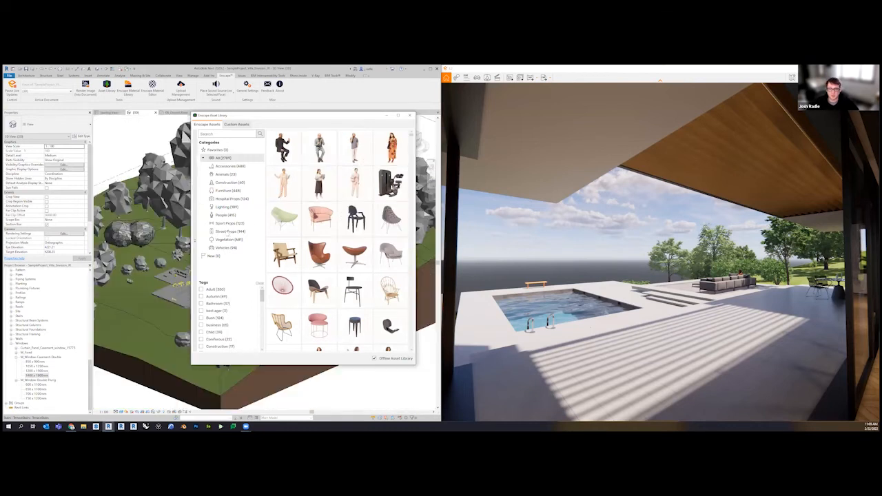
left_click(247, 241)
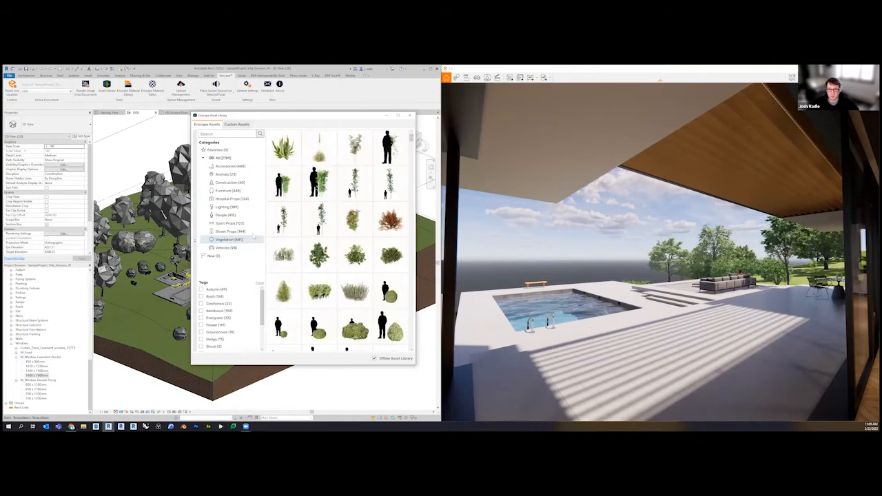
left_click(226, 215)
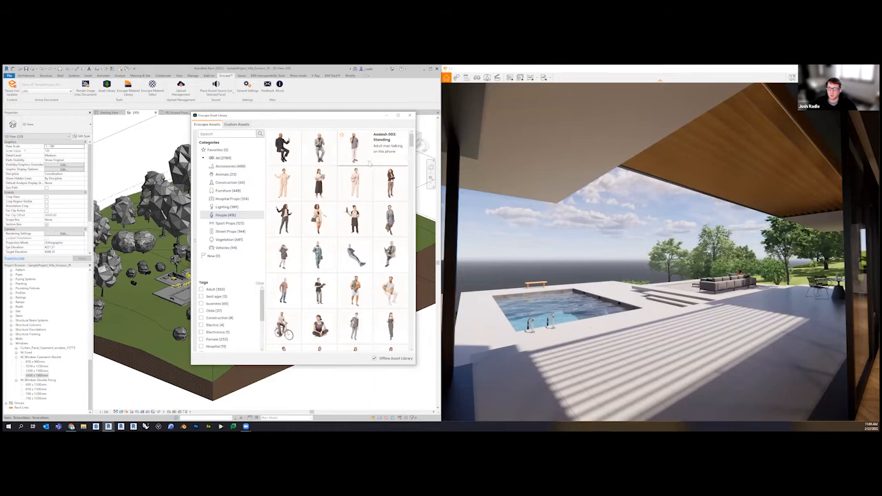
right_click(369, 164)
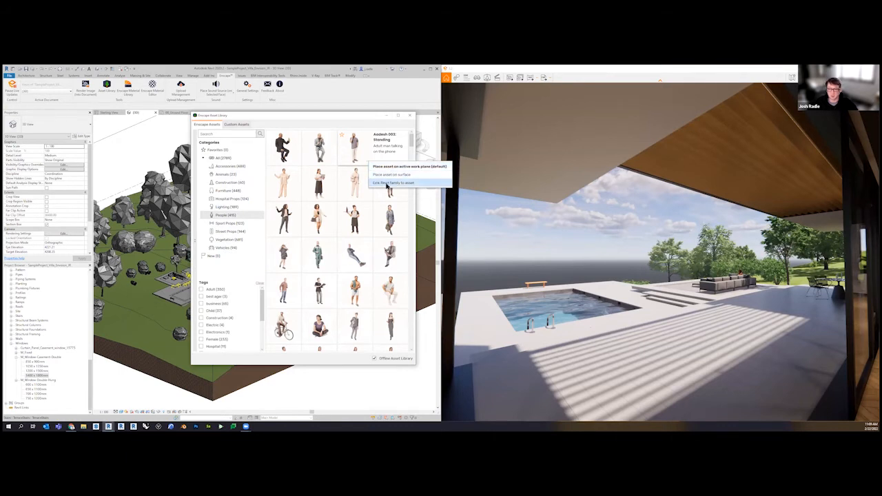
left_click(388, 175)
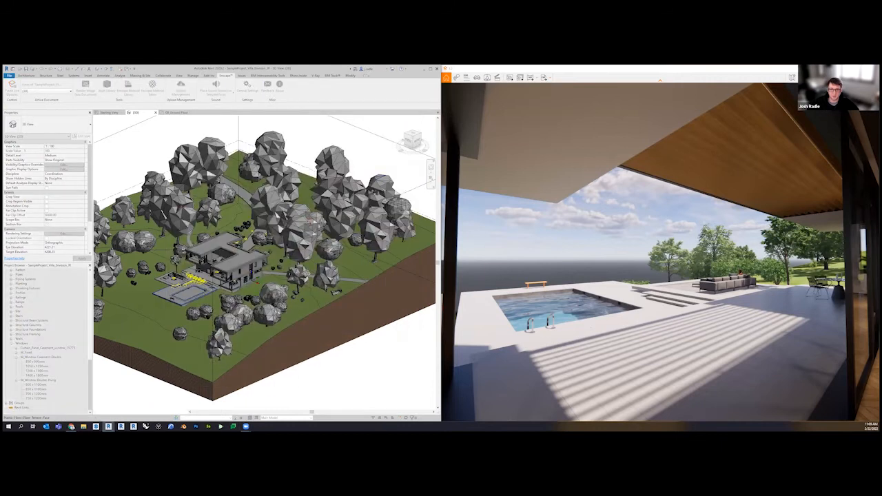
scroll(207, 311, "up", 5)
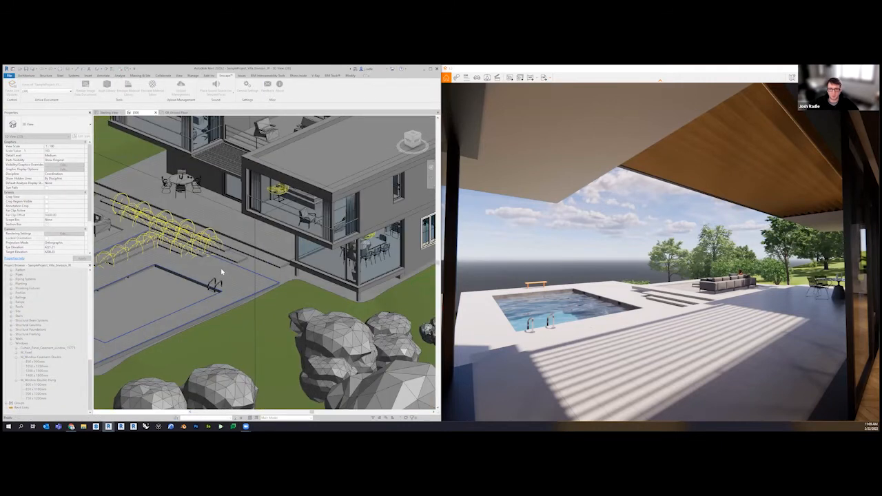
left_click(215, 281)
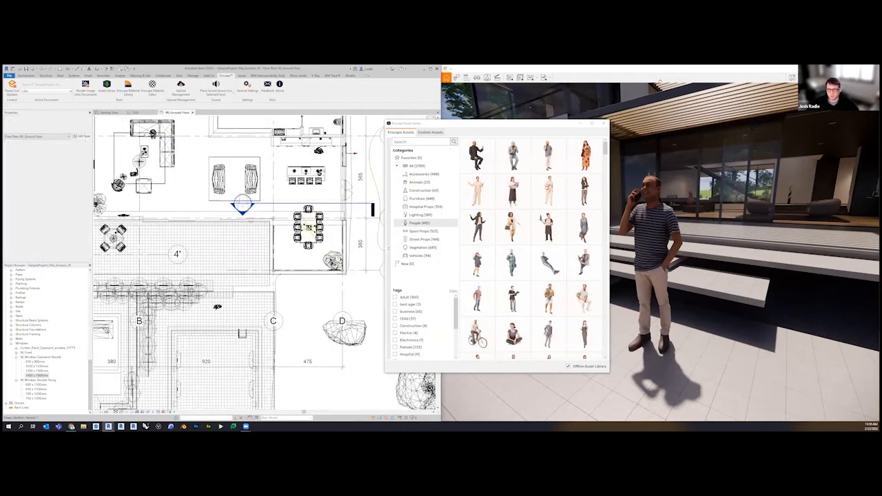
Select one of the Enscape planting assets in the tree cluster near grid D on the ground floor plan
middle_click_drag(367, 345, 255, 256)
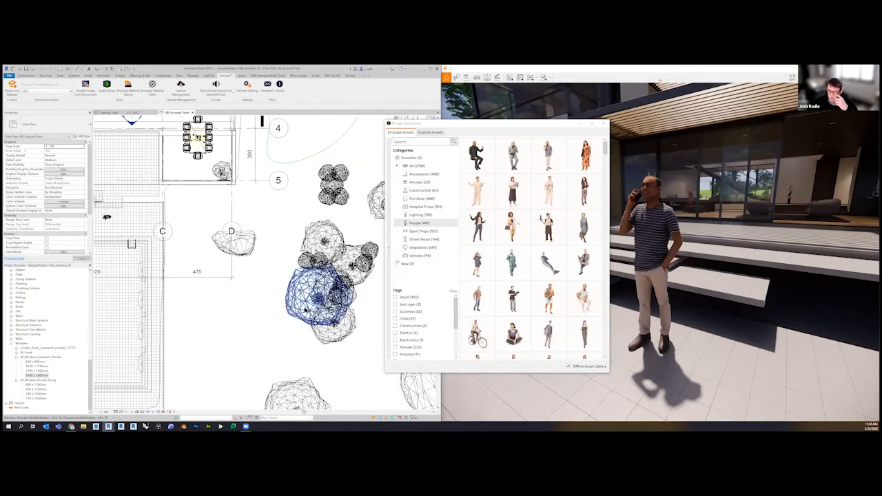
scroll(317, 297, "up", 3)
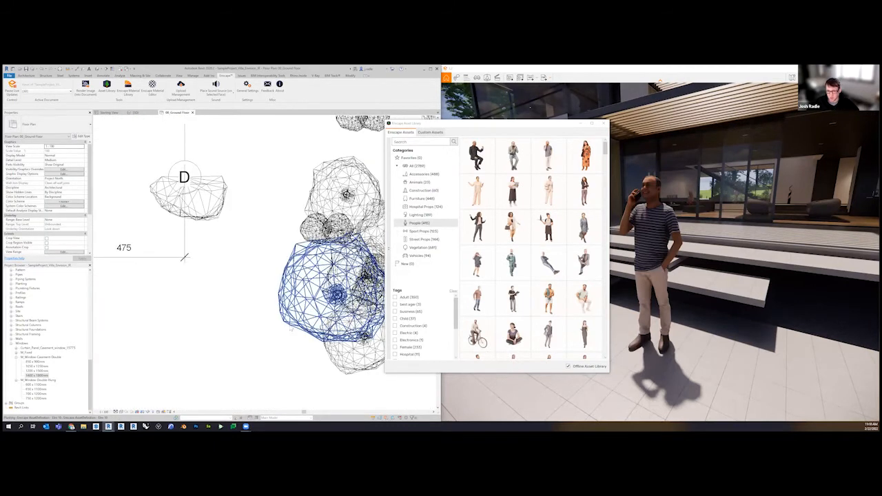
left_click(285, 319)
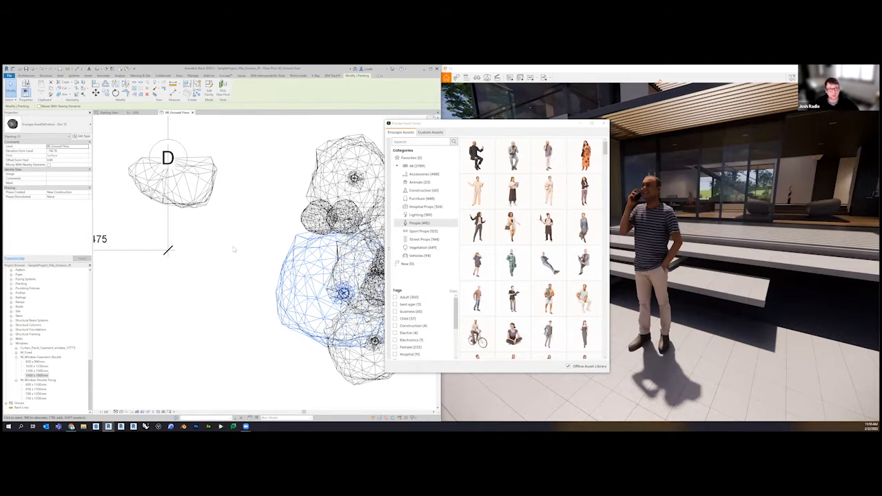
Select the poolside bench in the 3D view and find the wooden Bench 13 among the library's Furniture assets
left_click(142, 112)
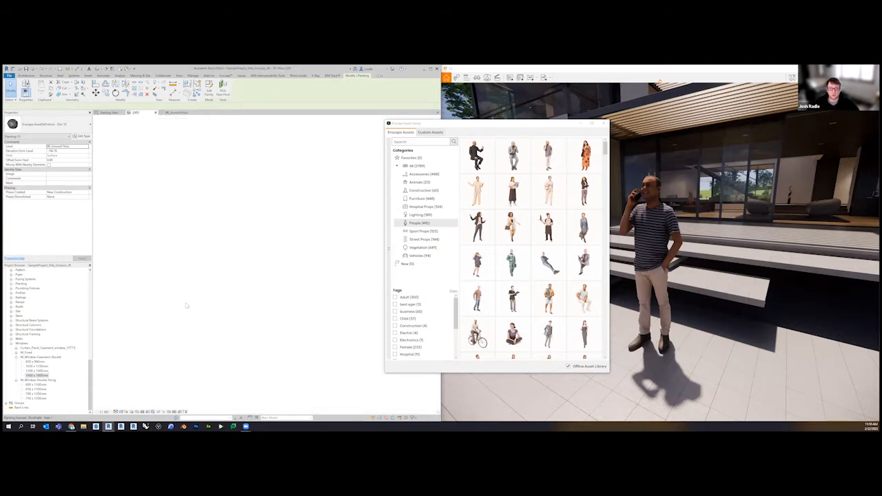
left_click(155, 307)
mouse_move(472, 263)
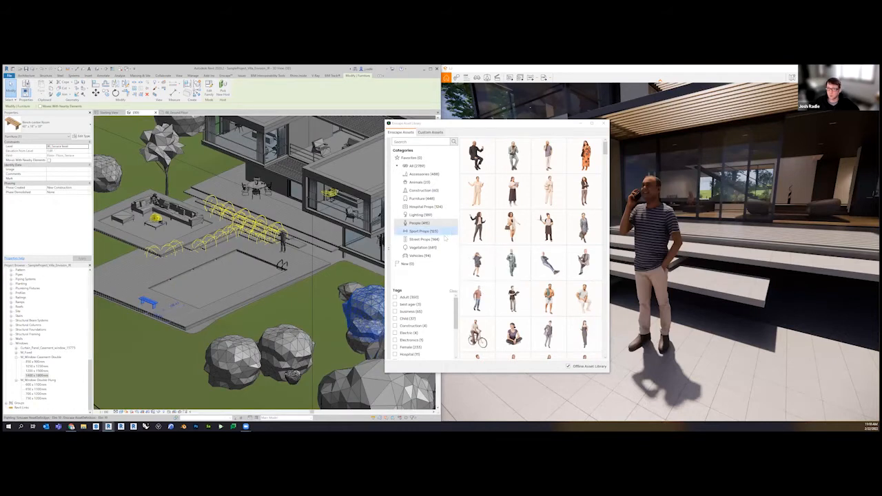
left_click(421, 198)
mouse_move(547, 295)
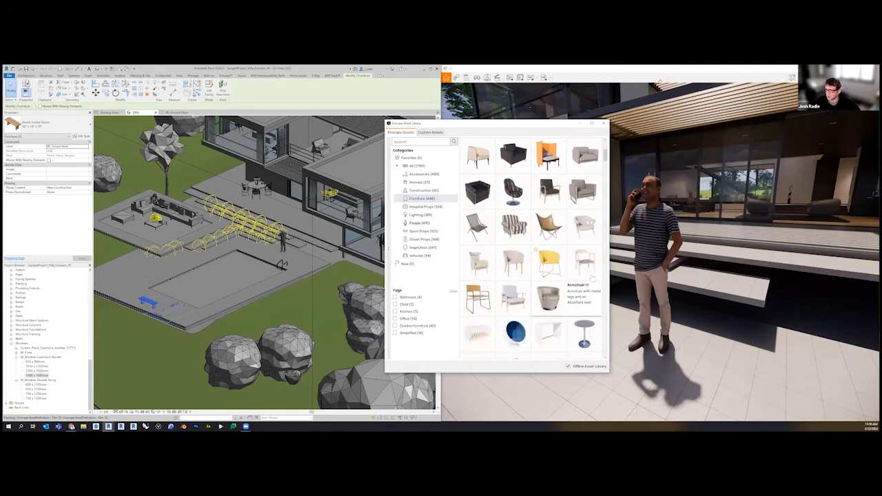
scroll(590, 310, "down", 3)
mouse_move(590, 310)
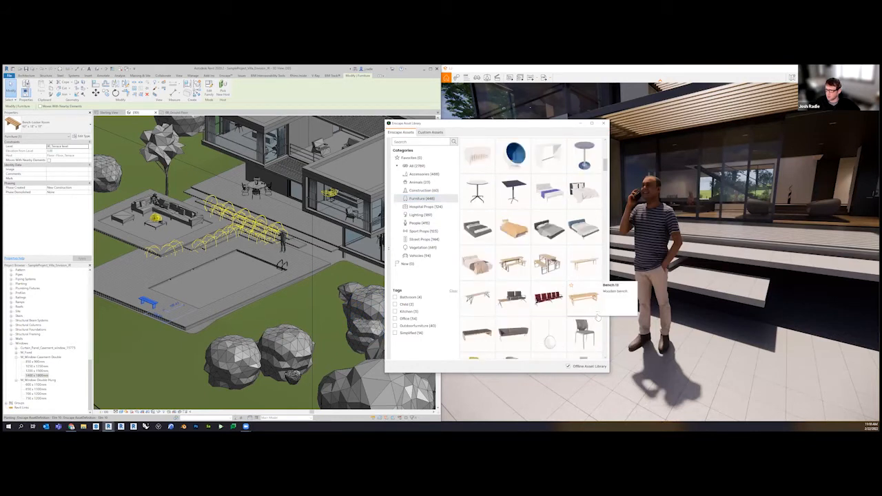
left_click(598, 314)
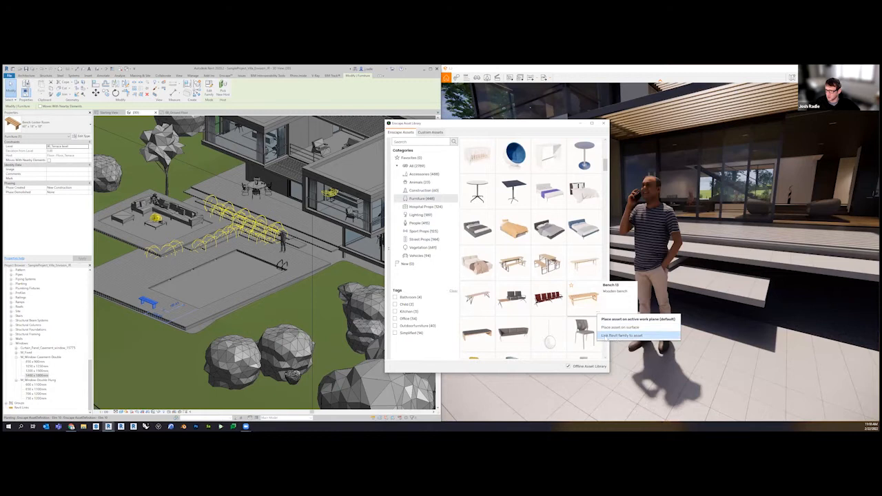
Link the poolside bench's Bench-Locker Room family to the Bench 13 asset, close the library and view the rendered bench
left_click(620, 336)
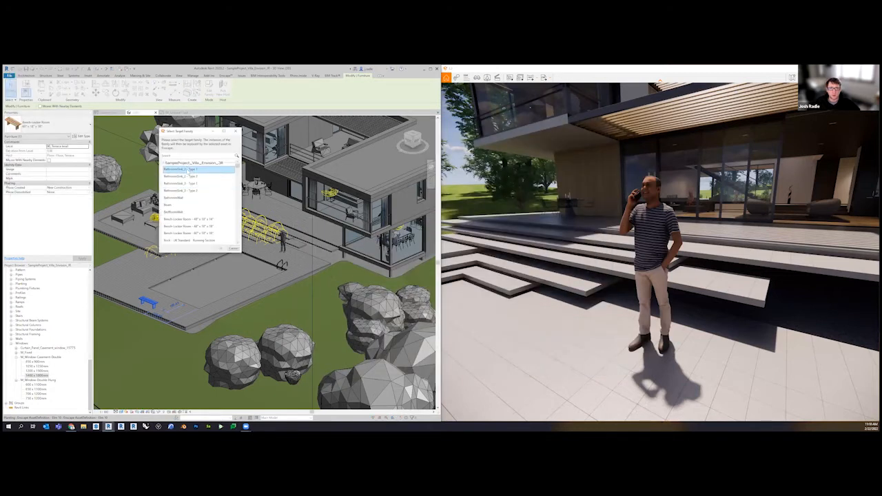
left_click(178, 235)
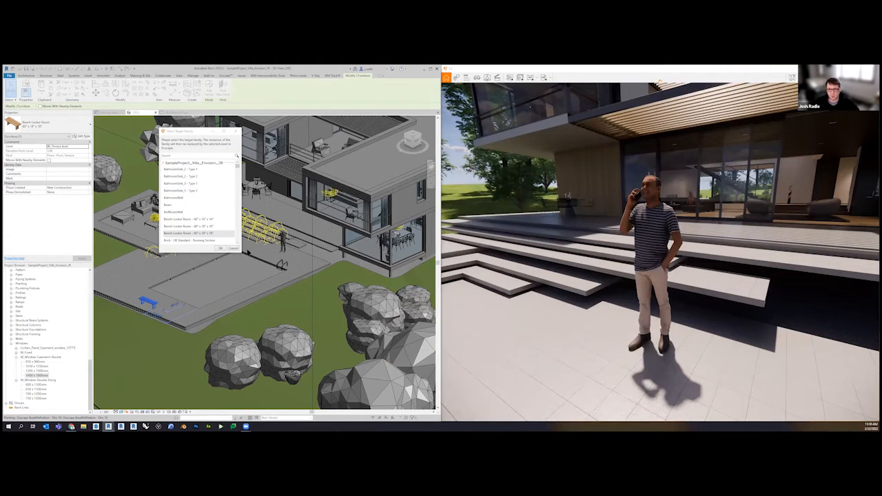
left_click(221, 248)
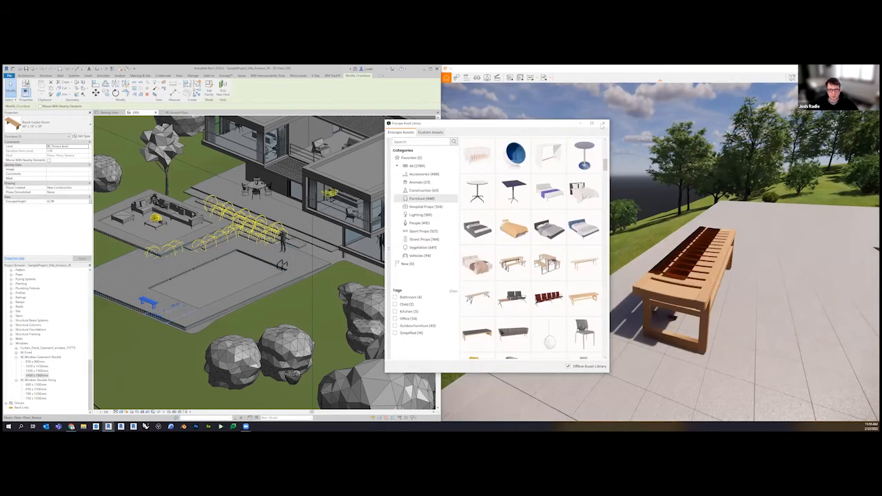
left_click(603, 123)
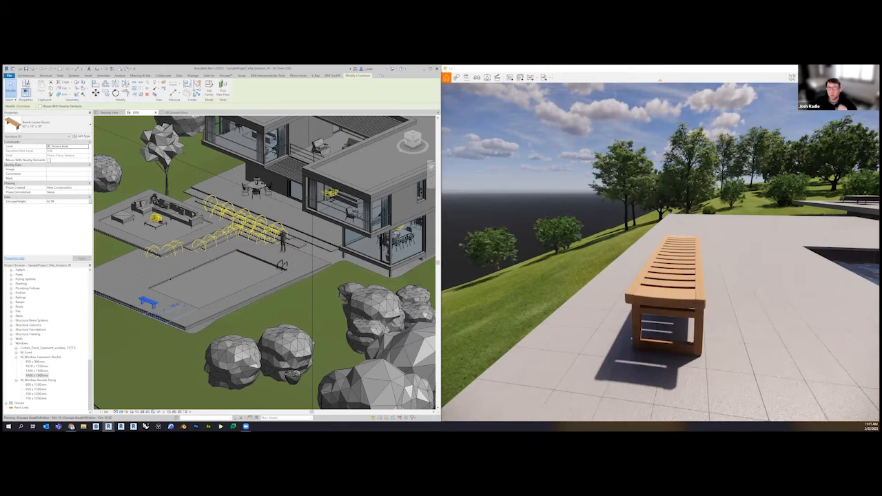
right_click_drag(667, 293, 758, 295)
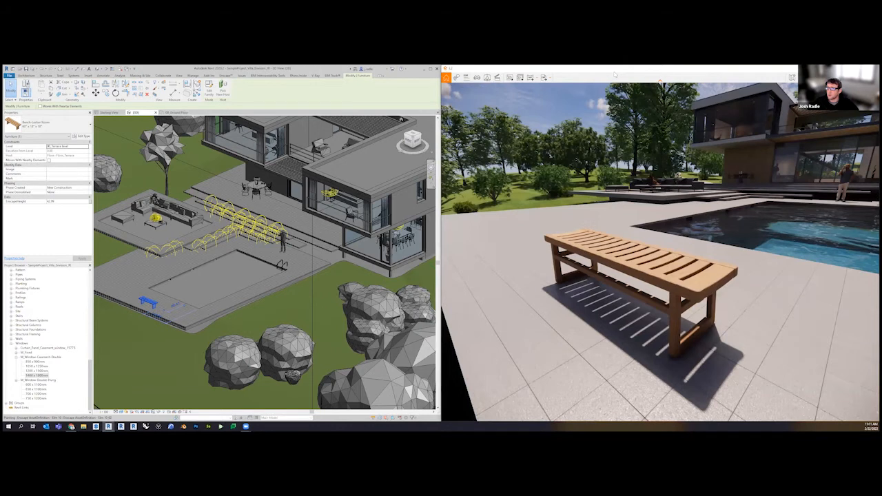
Open the asset library inside the Enscape window, filter it to Vegetation and browse to the conifer trees
left_click_drag(615, 69, 616, 81)
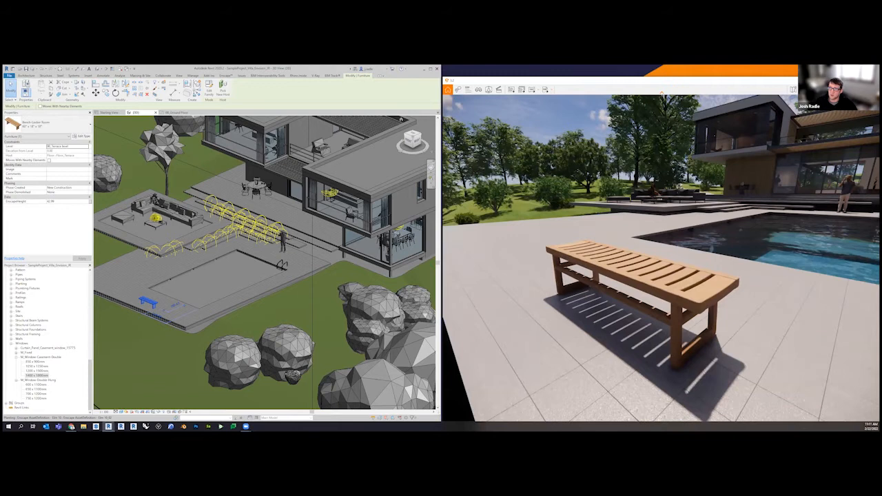
left_click(448, 90)
left_click(489, 89)
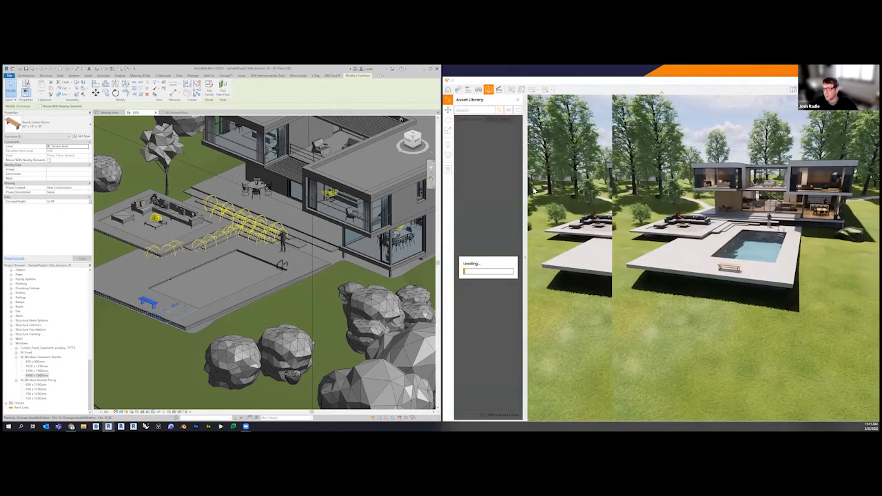
left_click(508, 110)
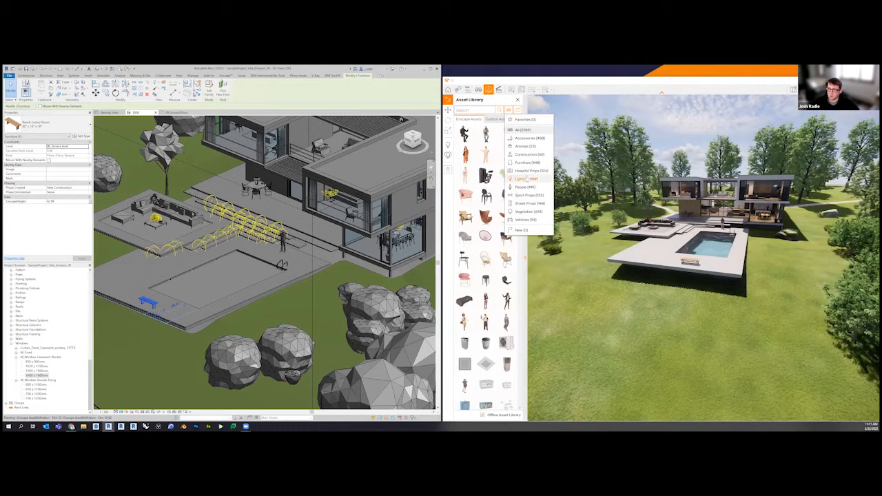
left_click(528, 211)
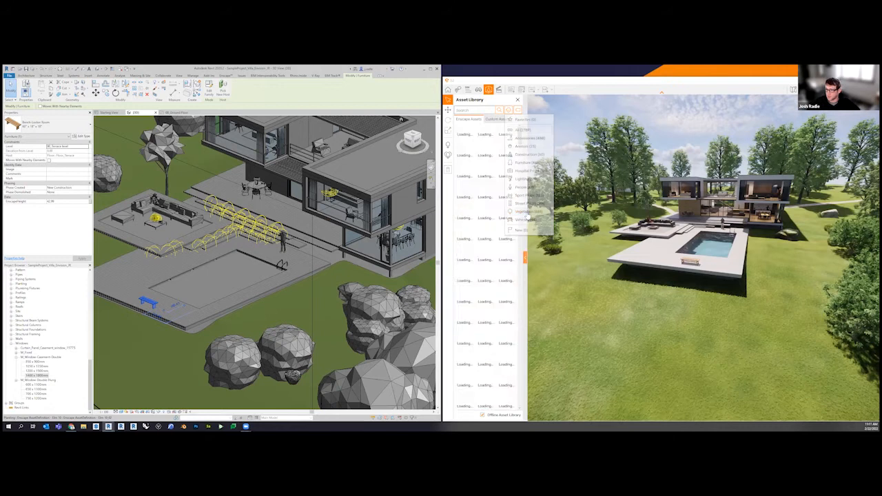
scroll(490, 359, "down", 3)
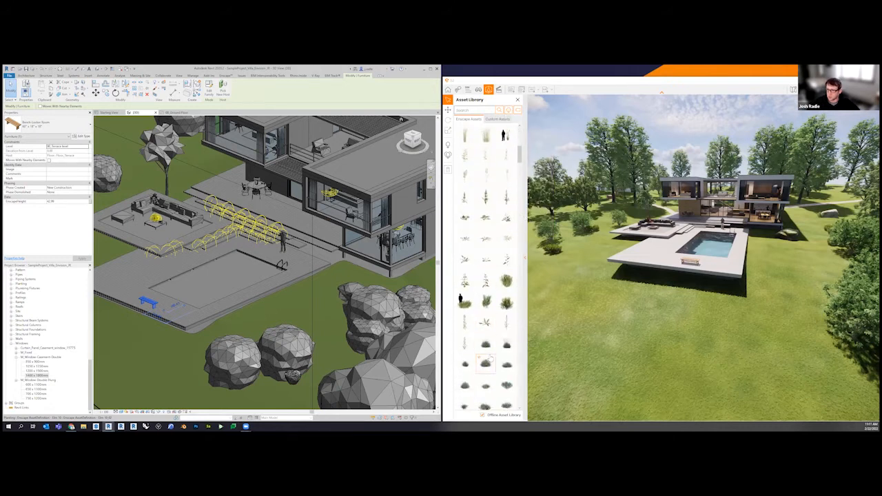
scroll(490, 358, "down", 3)
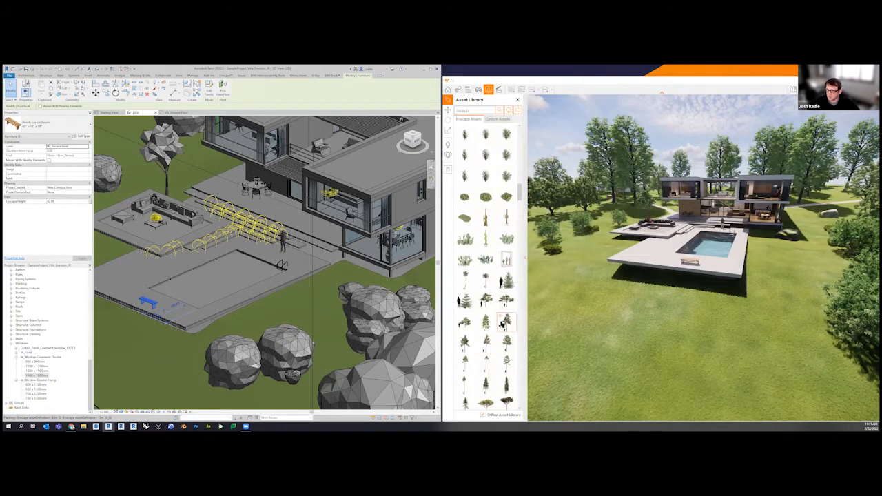
Place four conifer trees on the lawn on both sides of the villa and apply the changes to the Revit model
left_click(508, 327)
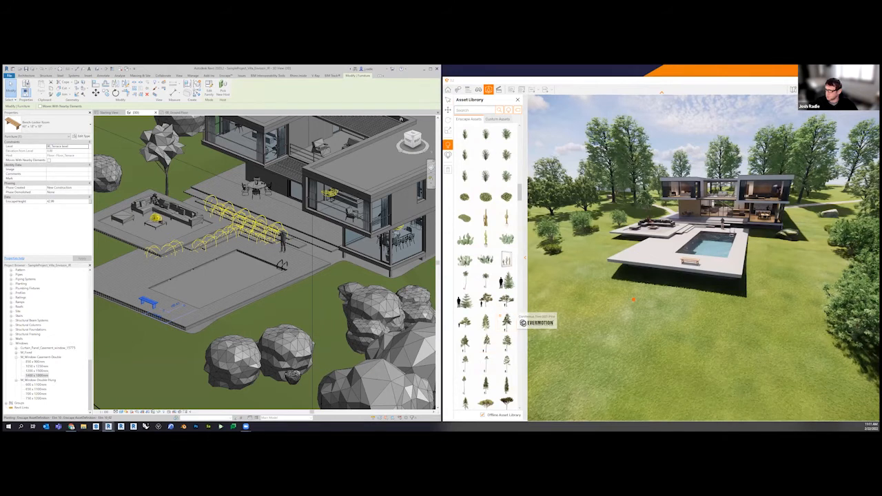
left_click(604, 233)
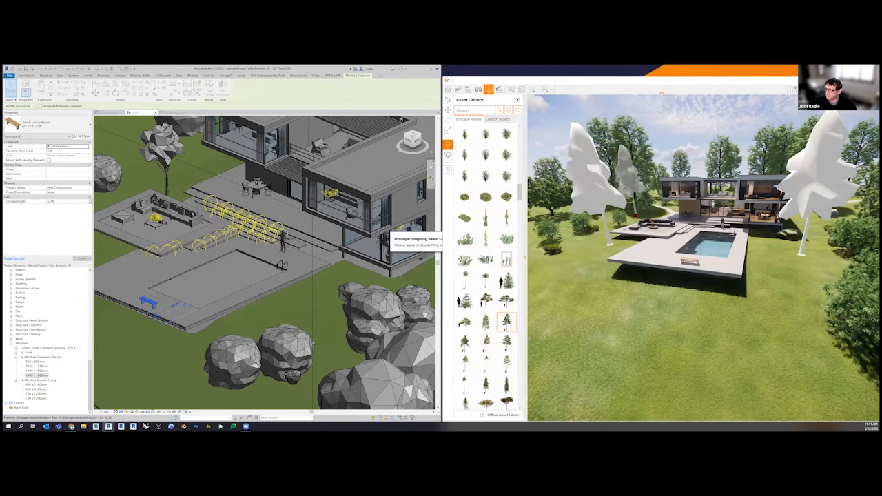
left_click(809, 284)
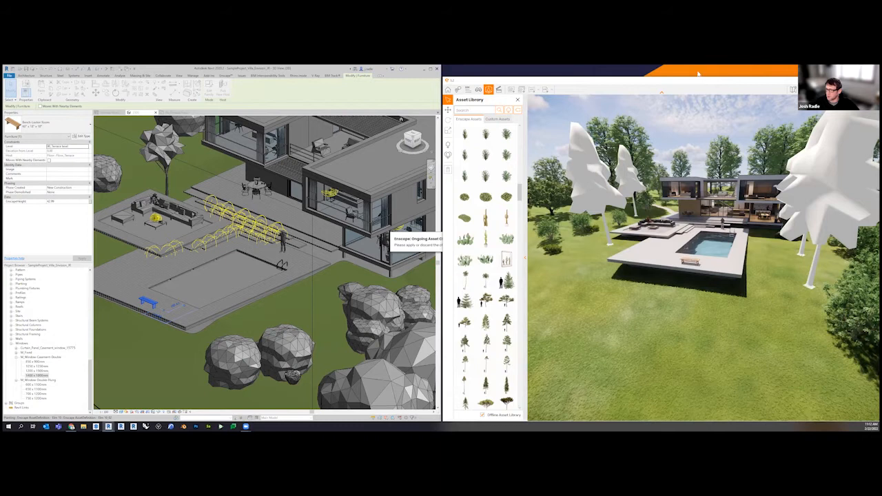
left_click_drag(698, 75, 695, 67)
left_click(814, 417)
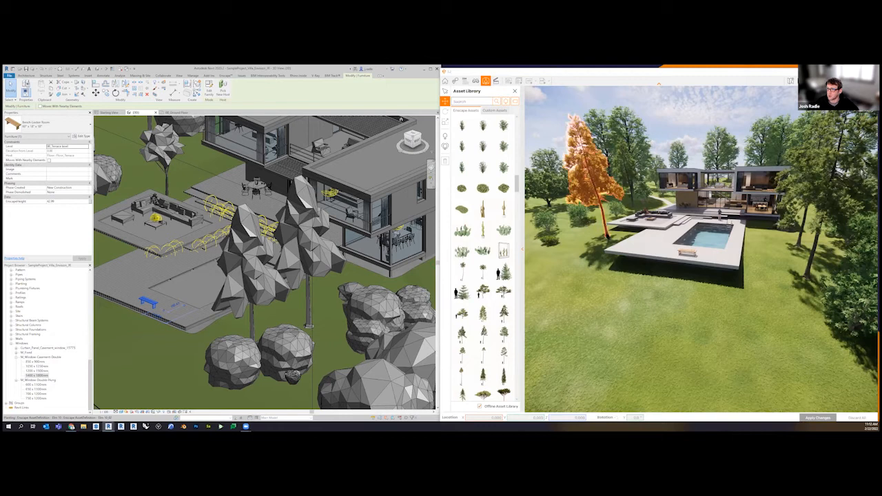
Move and rotate the conifer beside the lounge terrace, apply the change to Revit and close the asset library
left_click(611, 237)
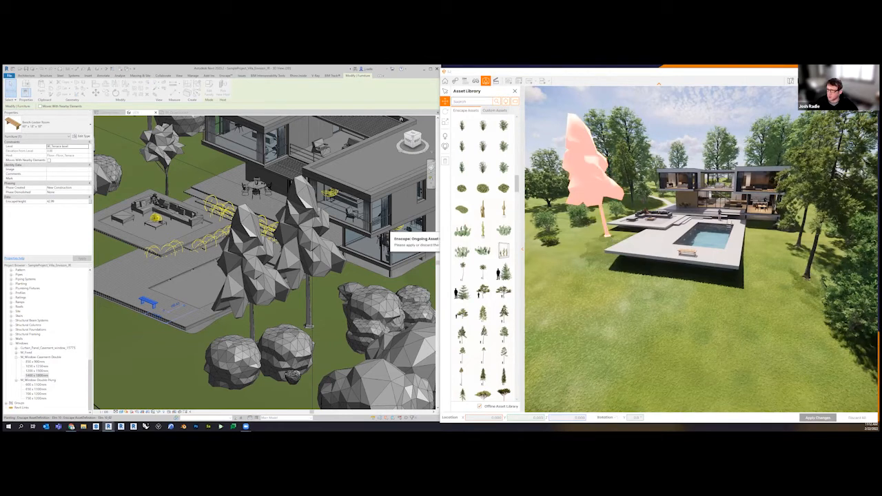
double_click(612, 239)
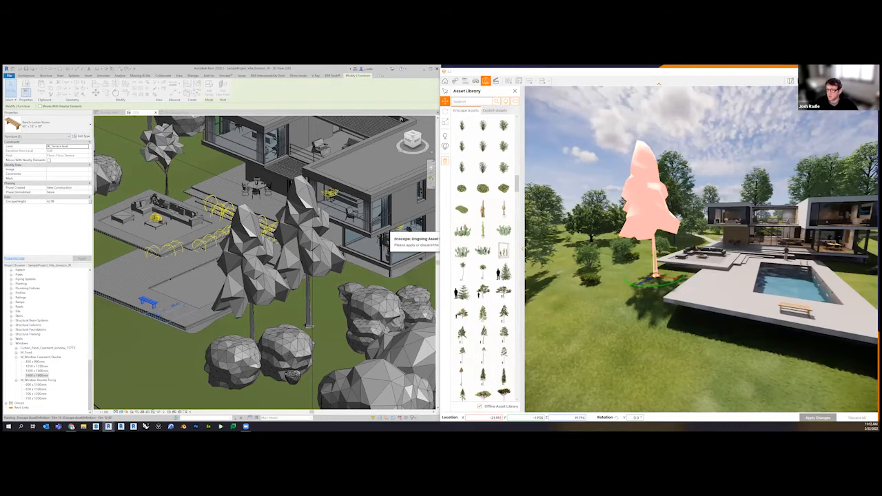
left_click(818, 418)
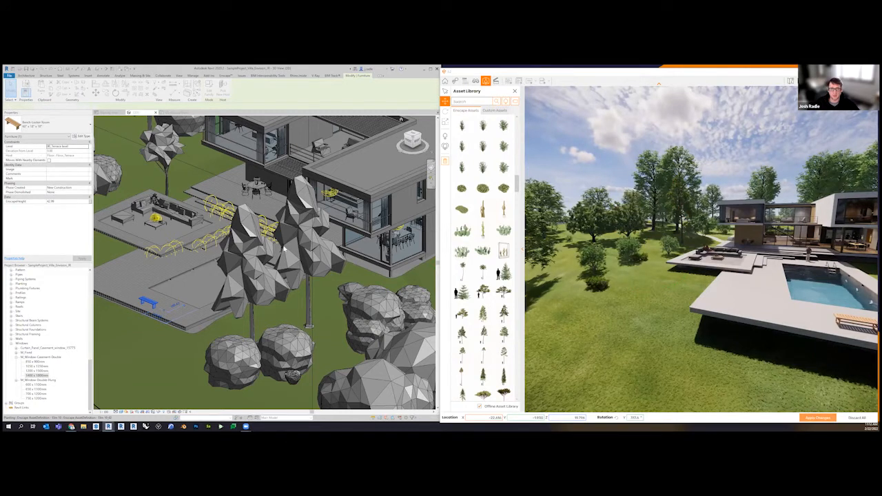
scroll(276, 290, "down", 2)
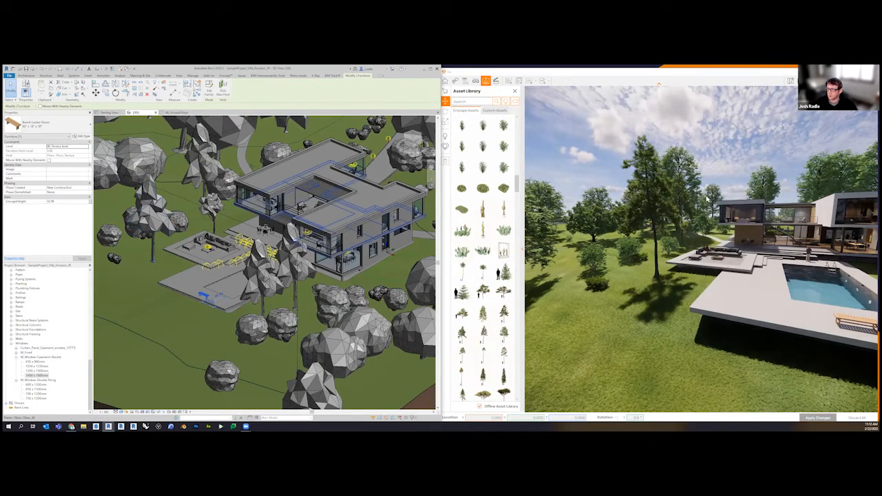
left_click(515, 91)
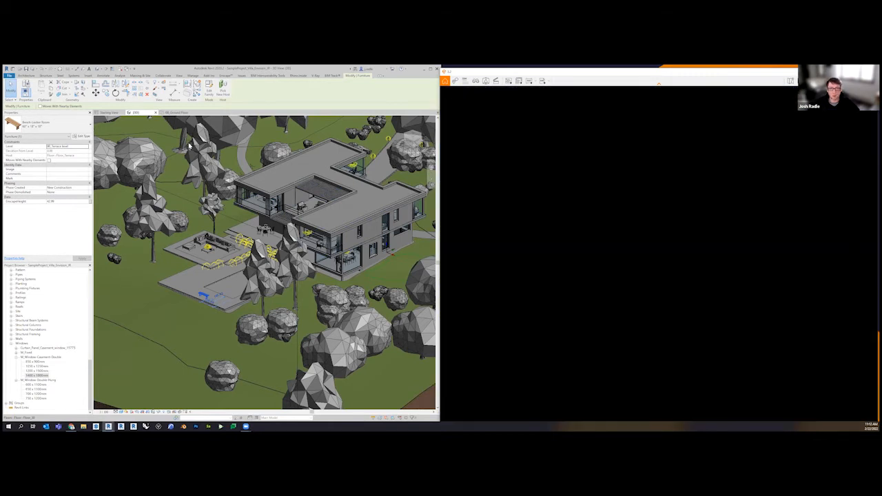
Import the Wood 08 Double Basket Weave material from the Enscape Material Library into the Revit project and close the library
left_click(225, 75)
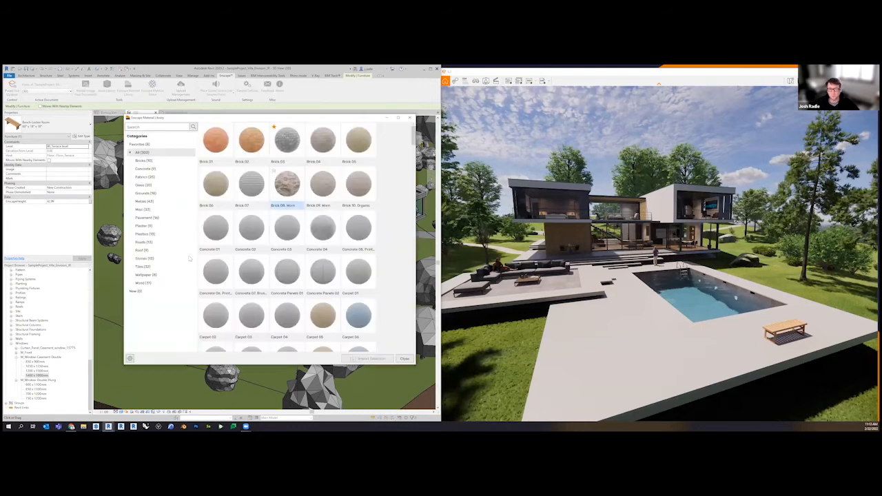
left_click(163, 284)
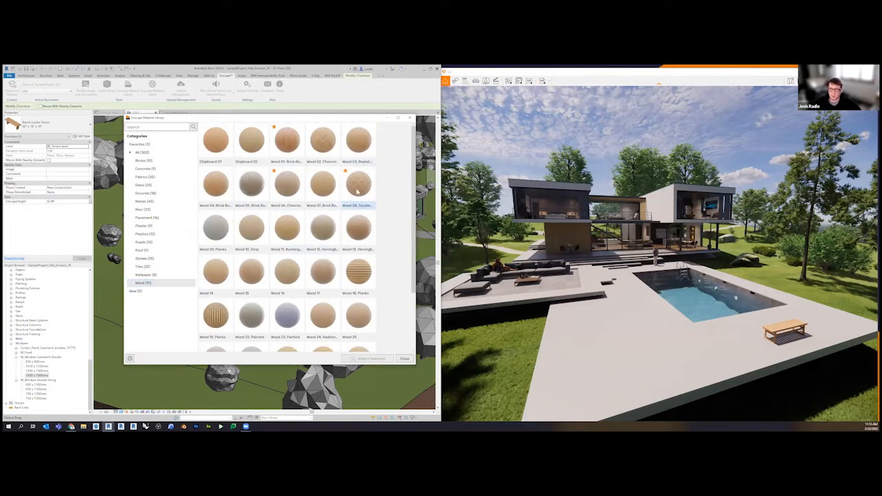
left_click(360, 189)
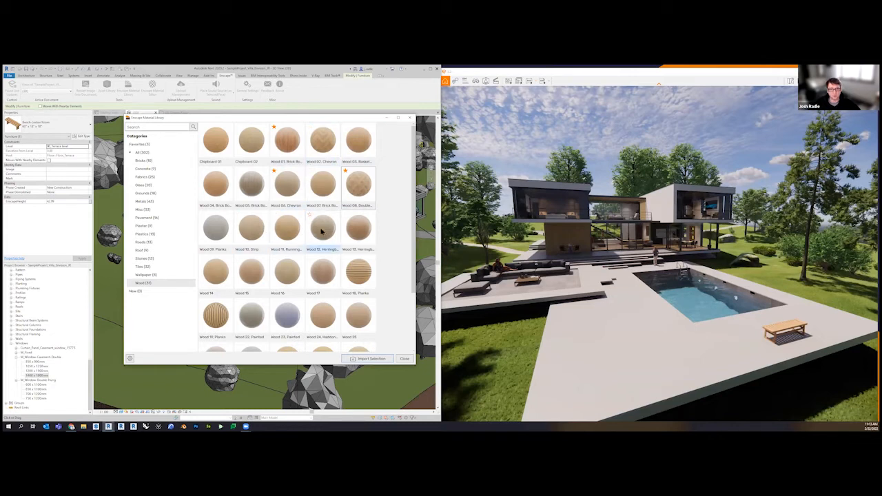
left_click(139, 145)
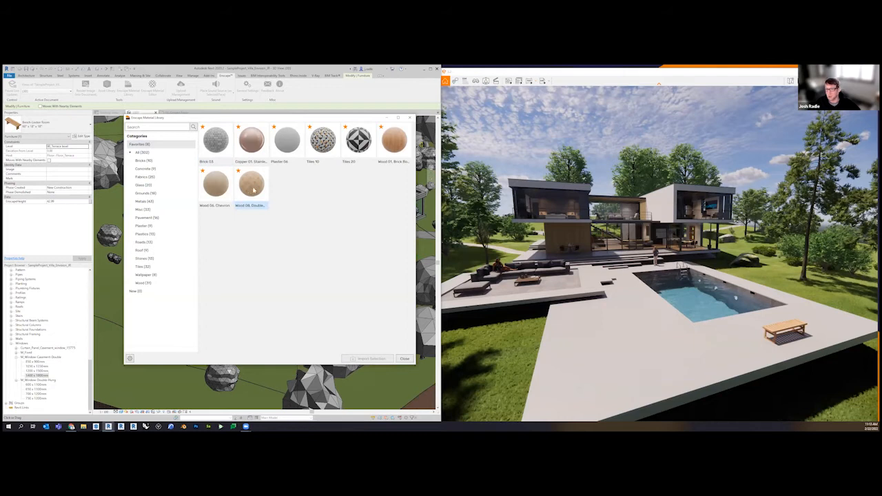
left_click(166, 282)
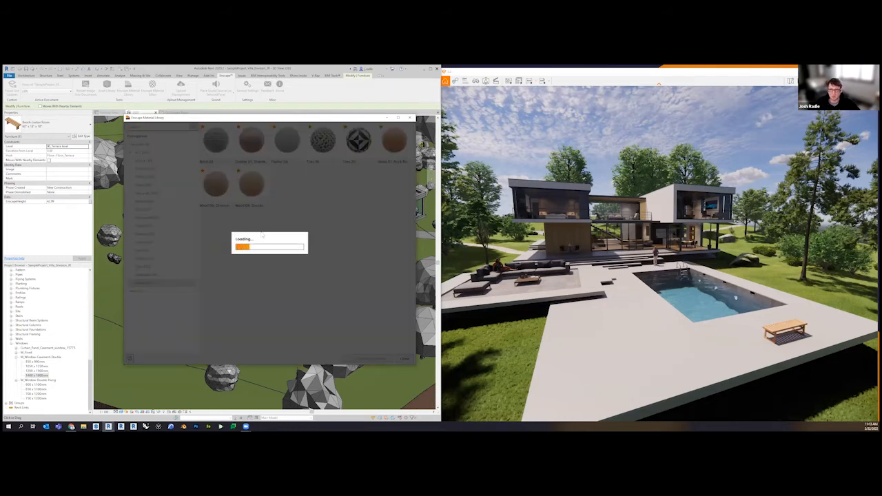
left_click(362, 186)
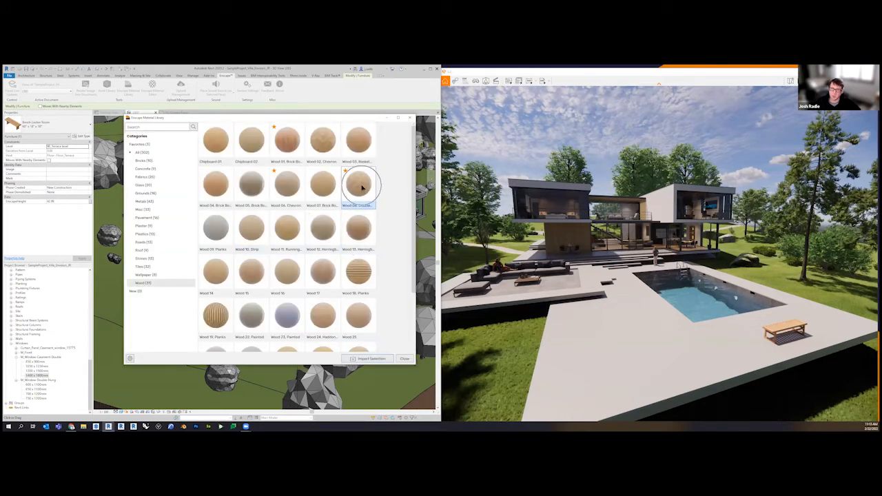
left_click(368, 358)
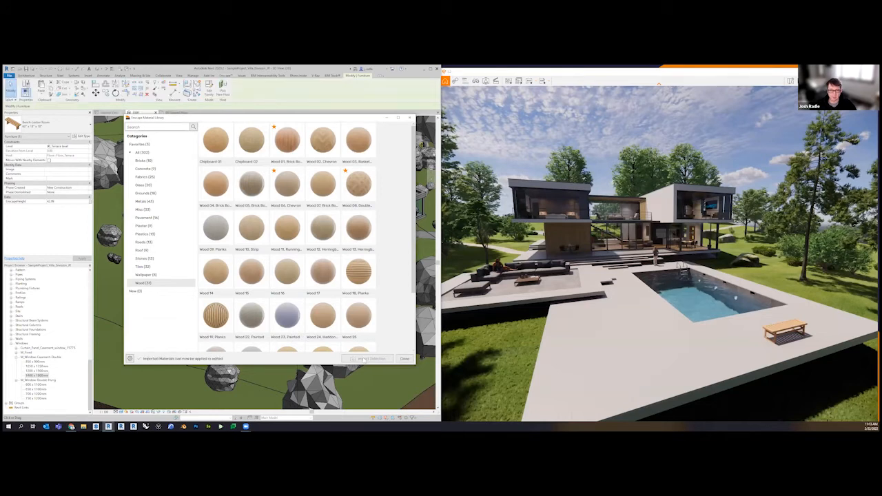
left_click(406, 359)
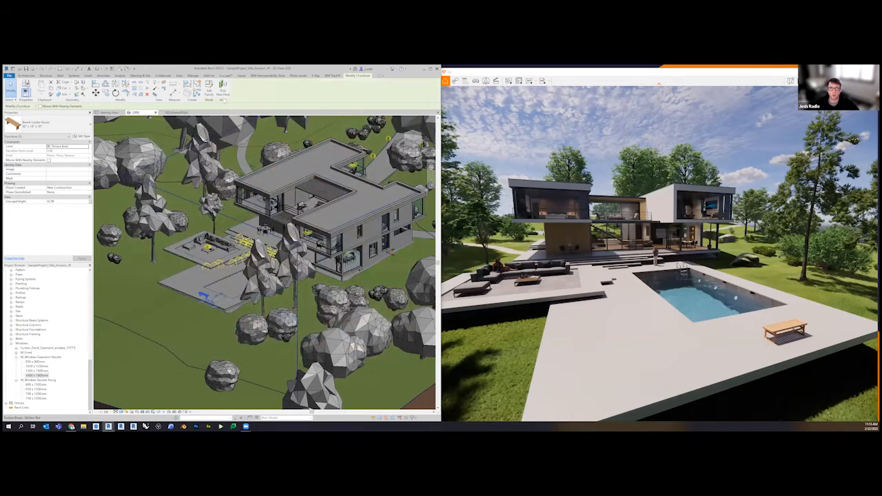
Select the living-room floor and open the material browser for the Floor_Parquet_Dark layer in its assembly
scroll(272, 265, "up", 5)
middle_click_drag(273, 267, 365, 242, "shift")
middle_click_drag(138, 214, 246, 255)
scroll(245, 255, "up", 5)
left_click(246, 258)
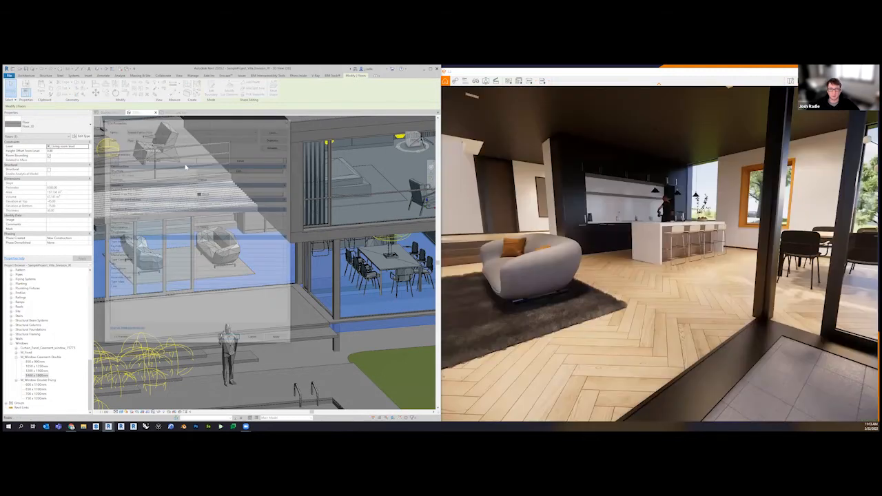
left_click(181, 164)
left_click(184, 164)
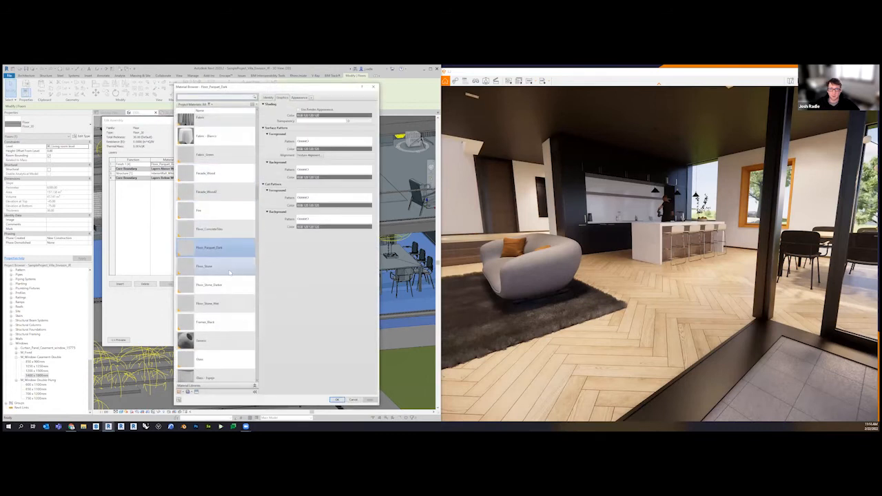
Locate the imported Wood 08 Double Basket Weave among the project materials and examine Floor_Parquet_Dark's graphics and appearance settings
scroll(217, 324, "down", 10)
scroll(218, 324, "down", 15)
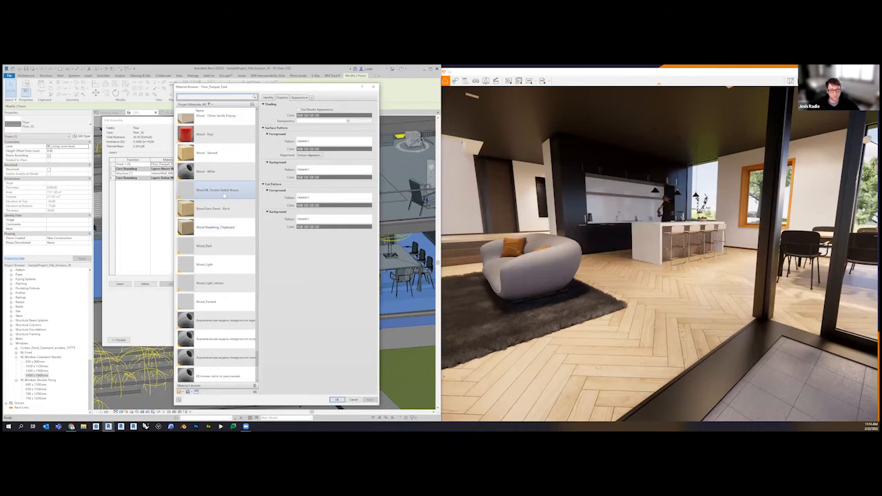
left_click(297, 100)
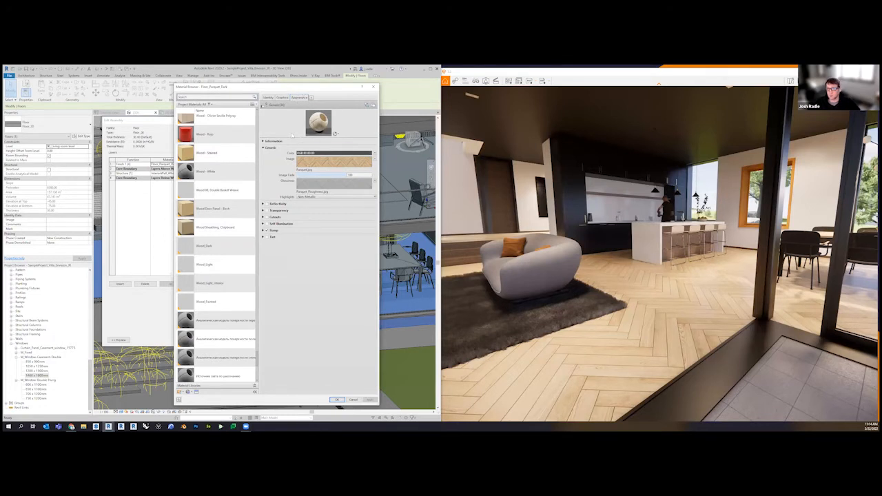
left_click(285, 98)
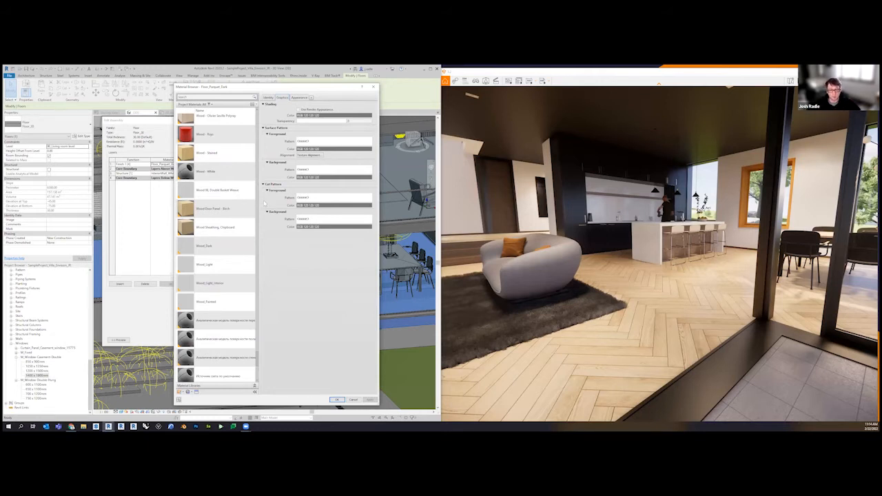
scroll(238, 310, "down", 1)
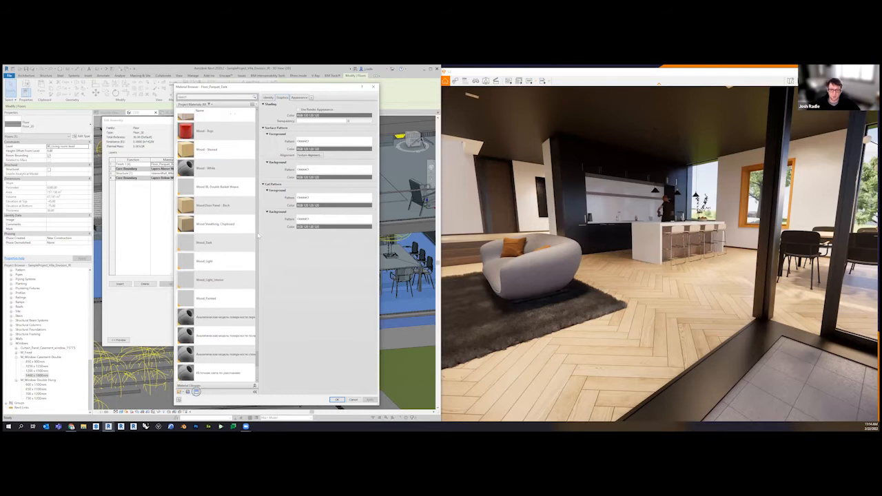
left_click(299, 98)
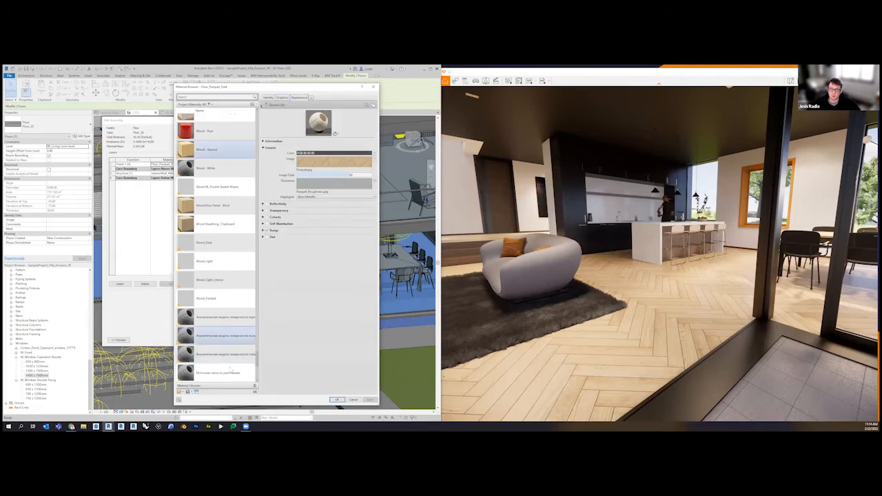
Replace the Floor_Parquet_Dark appearance asset with Wood 08 Double Basket Weave from the document assets
left_click(196, 391)
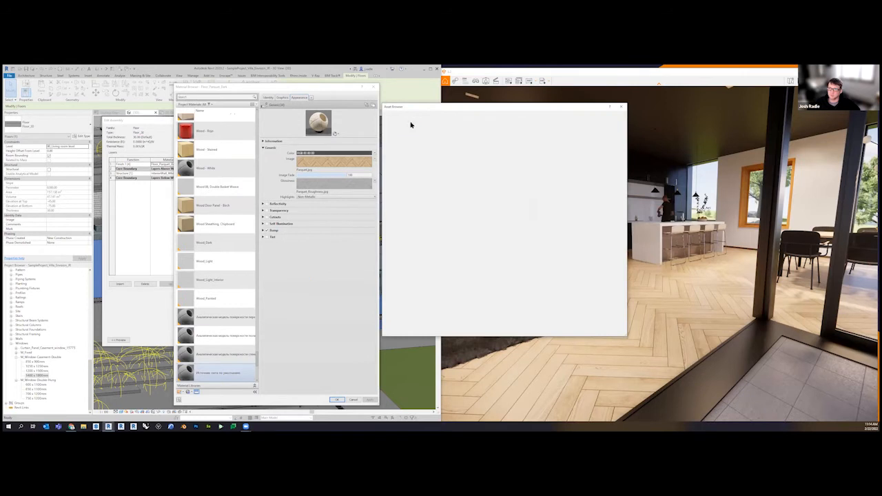
left_click(403, 129)
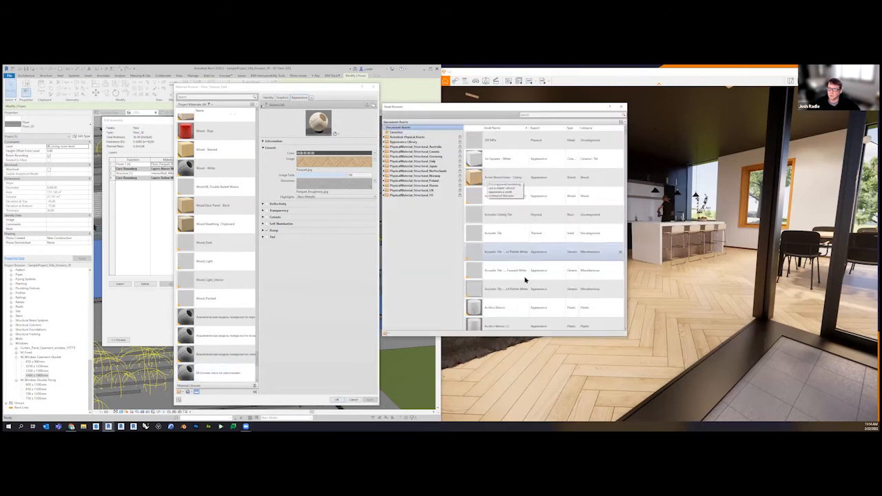
scroll(520, 279, "down", 10)
scroll(516, 285, "down", 15)
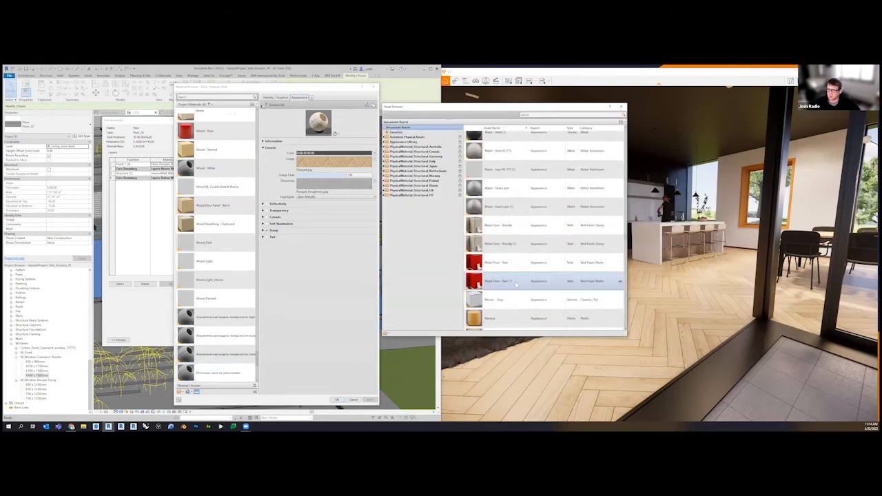
scroll(514, 285, "down", 15)
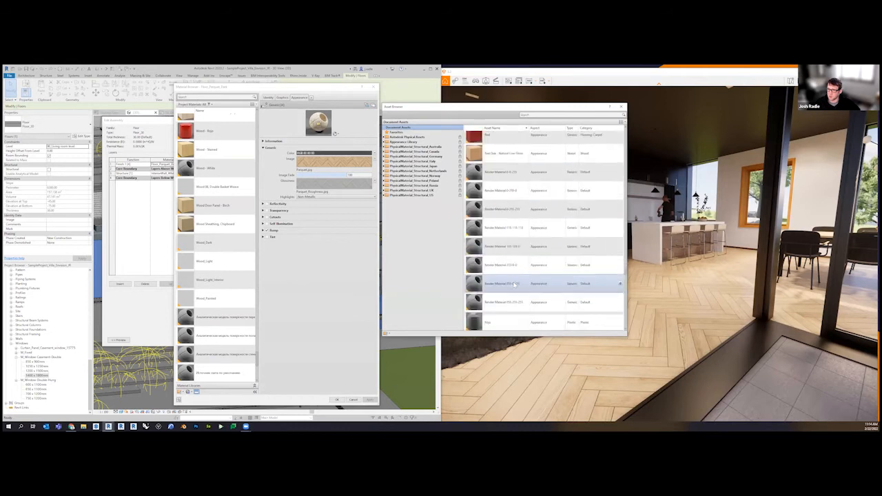
scroll(514, 284, "down", 10)
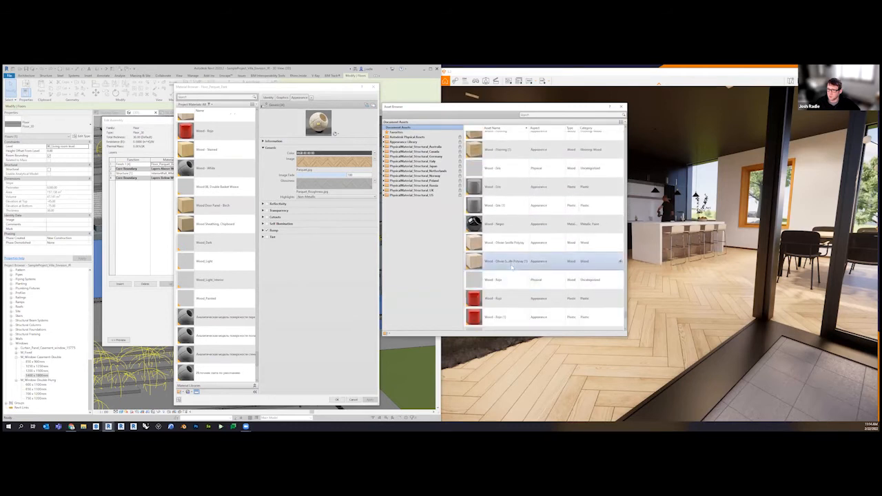
scroll(510, 269, "down", 2)
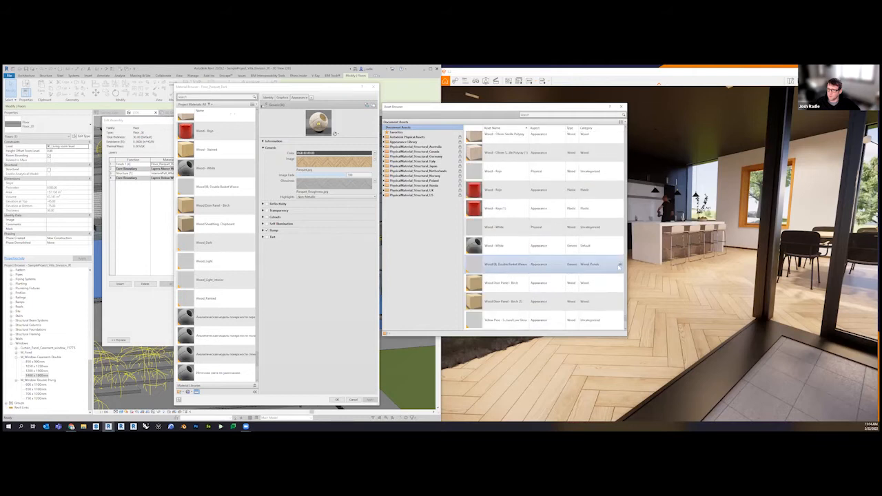
left_click(620, 266)
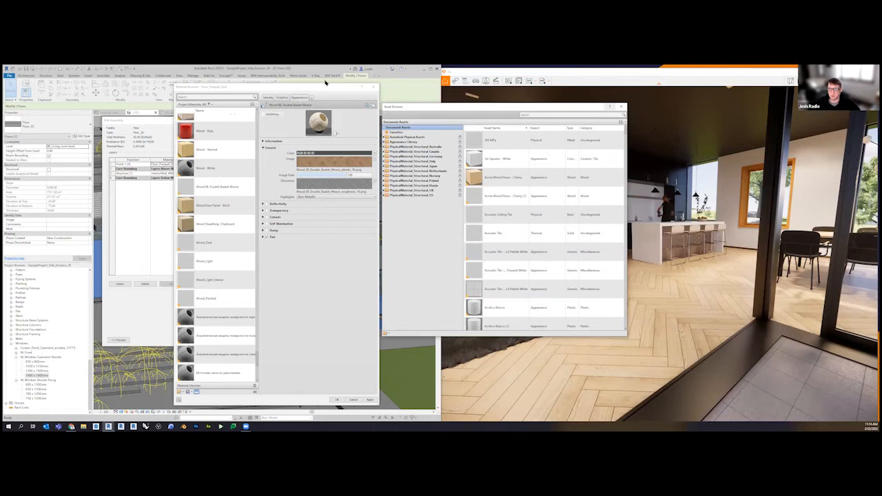
Close the asset browser, apply the material change and confirm the floor's assembly and type settings
left_click(622, 106)
left_click(370, 400)
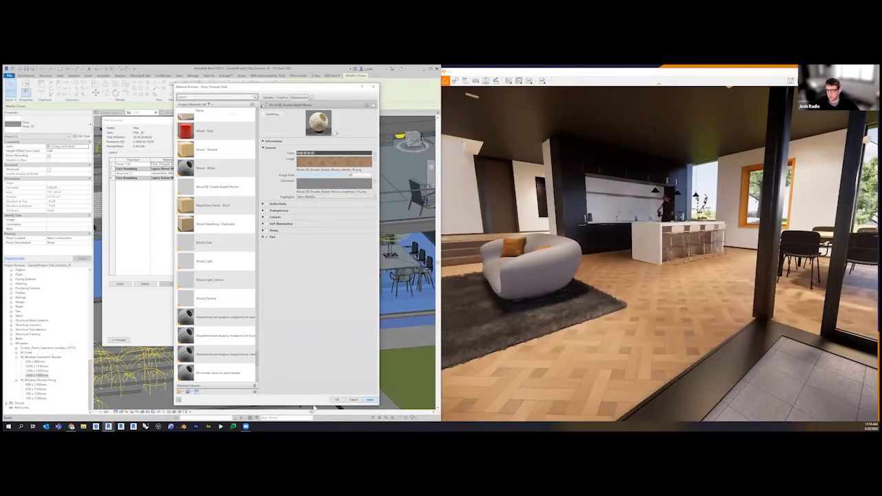
left_click(337, 400)
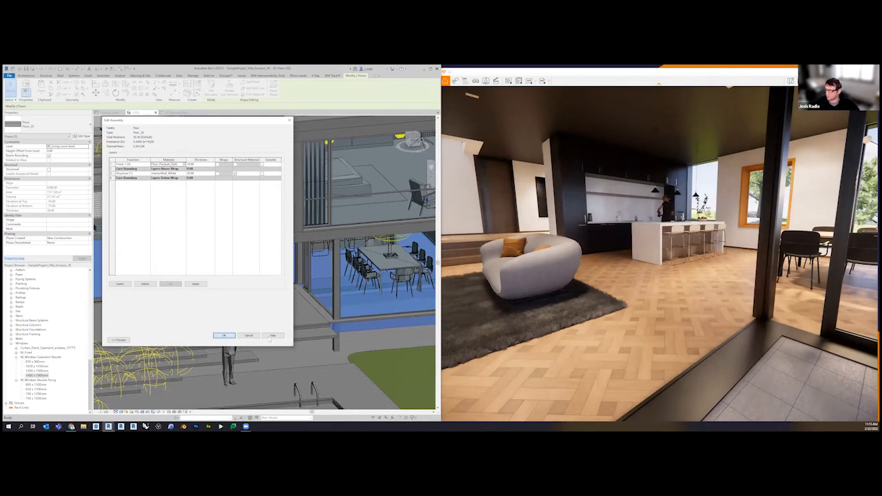
left_click(222, 335)
left_click(230, 340)
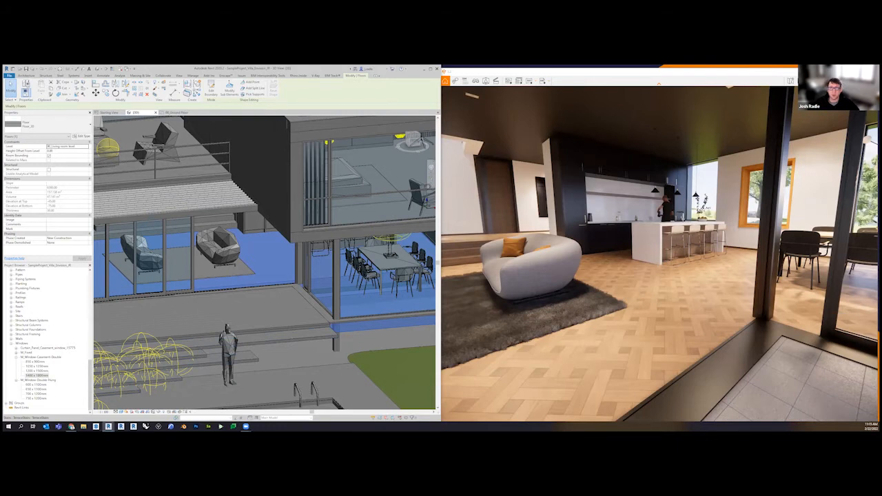
Open the Enscape Material Editor, select the Floor_Stone material and turn the rendered view towards the pool terrace
left_click(226, 75)
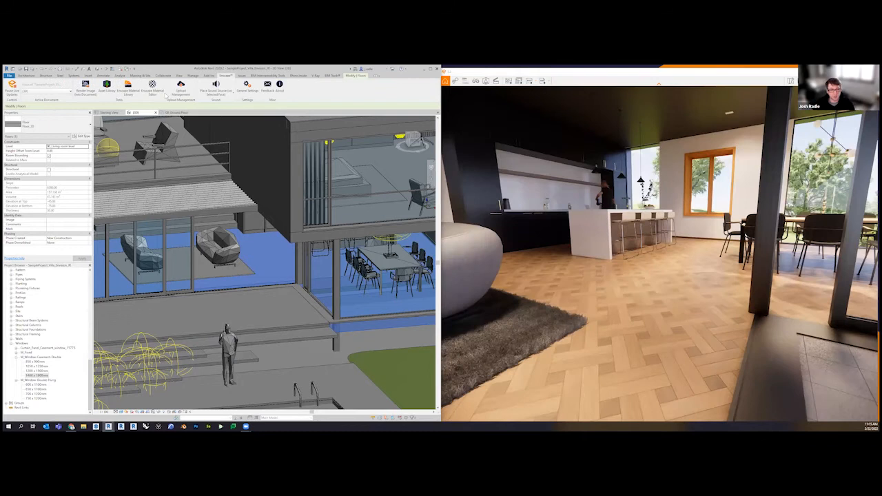
left_click(154, 93)
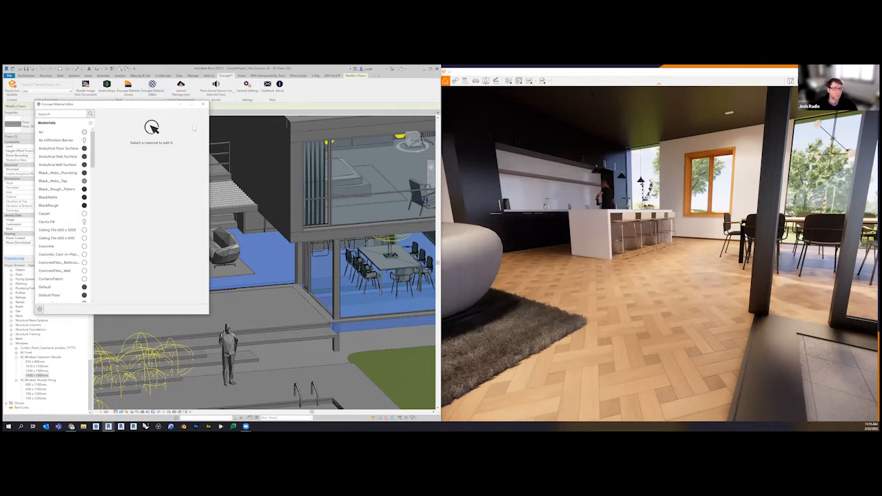
left_click_drag(151, 107, 216, 118)
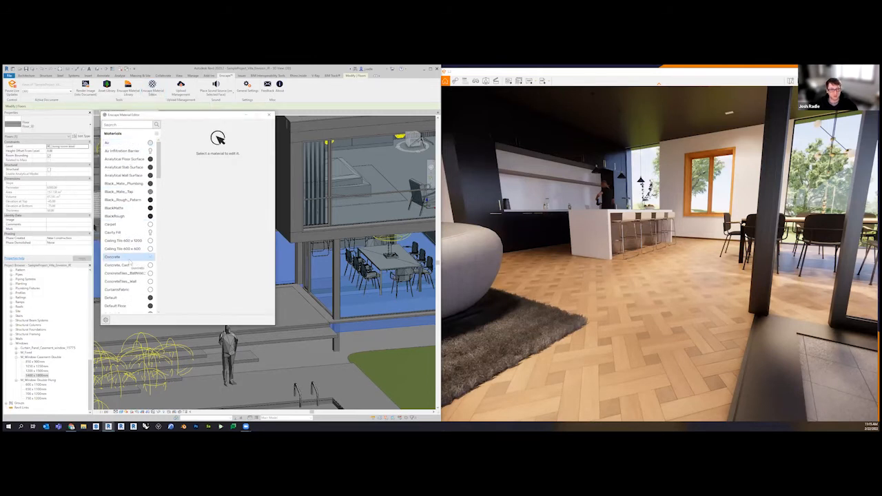
scroll(137, 204, "down", 2)
scroll(134, 255, "down", 5)
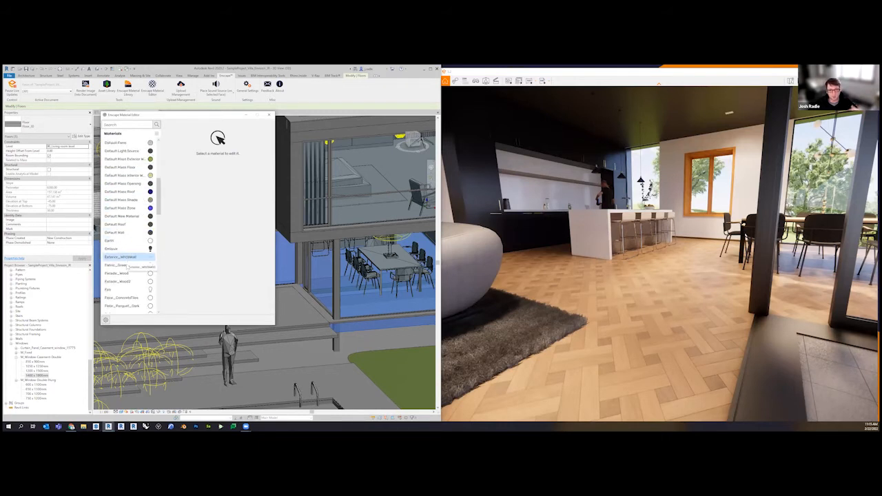
scroll(129, 293, "down", 1)
left_click(129, 291)
left_click_drag(620, 255, 775, 251)
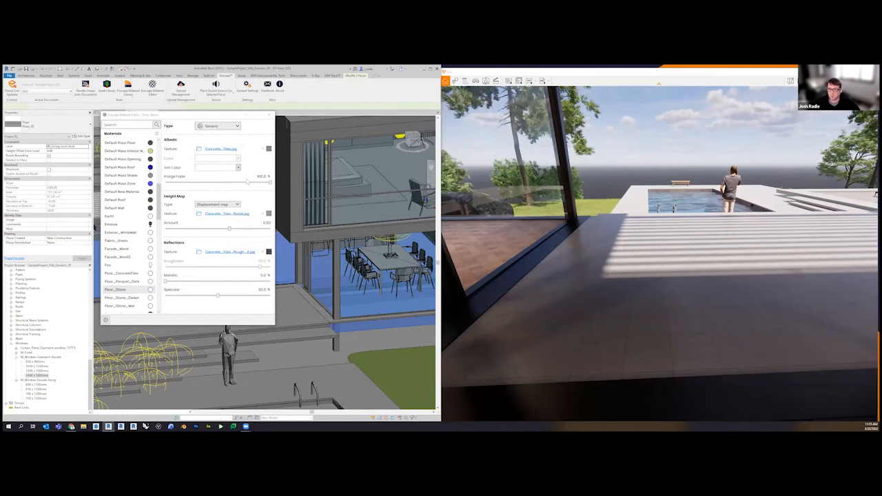
Open Floor_Stone's albedo texture Concrete_Tiles.jpg and set its explicit texture width to 3 m
left_click(220, 149)
double_click(204, 260)
type("3")
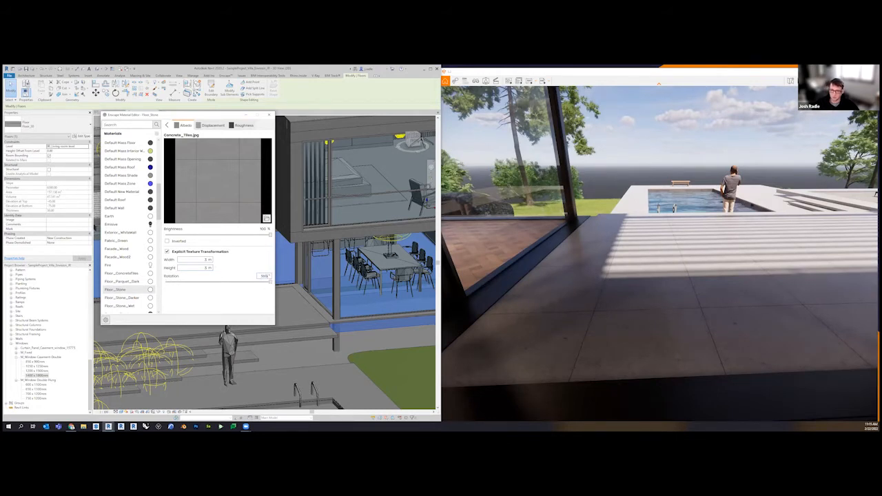
Try a 45-degree rotation on the Floor_Stone albedo texture
key("BackSpace")
key("BackSpace")
key("BackSpace")
type("45")
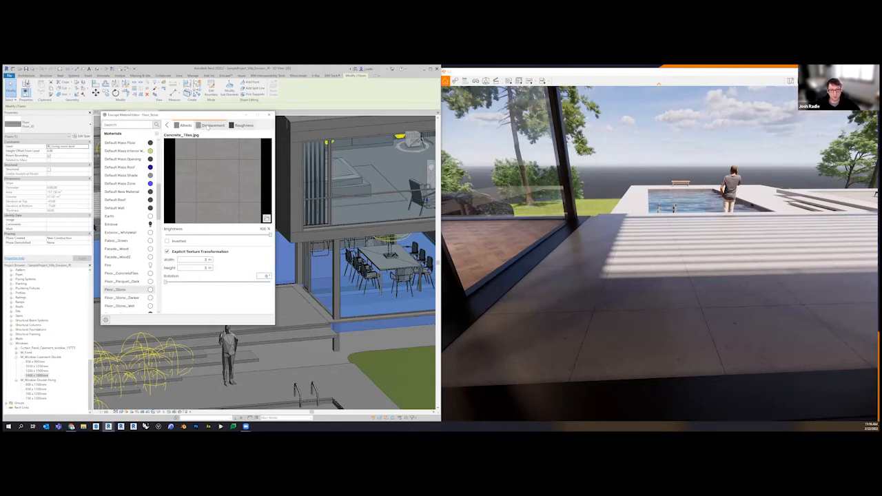
Review Floor_Stone's displacement and roughness texture settings and return to the main material properties
left_click(206, 126)
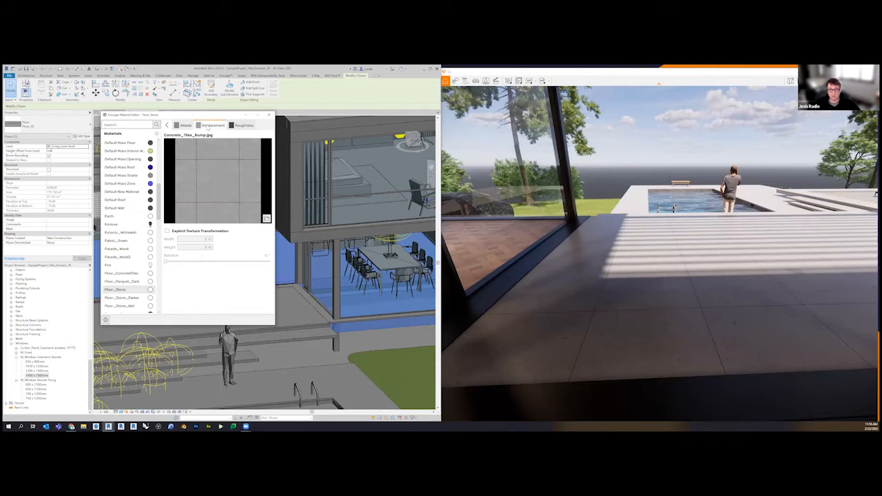
left_click(243, 125)
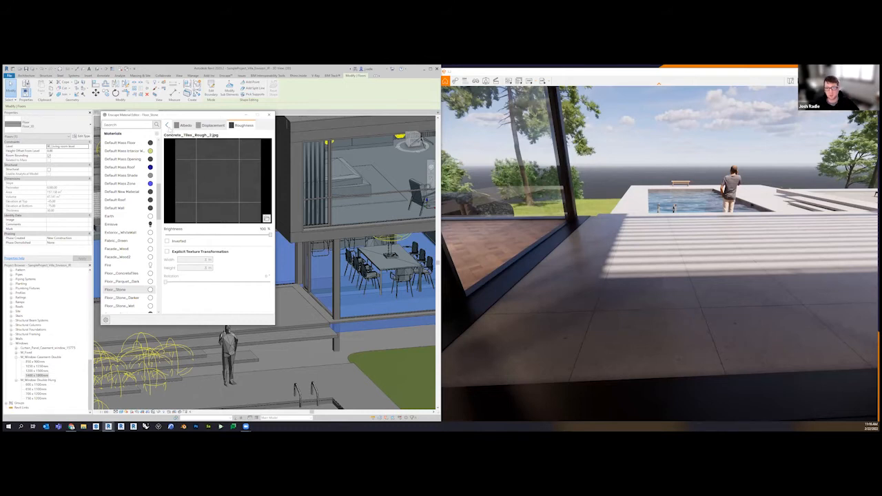
left_click(167, 125)
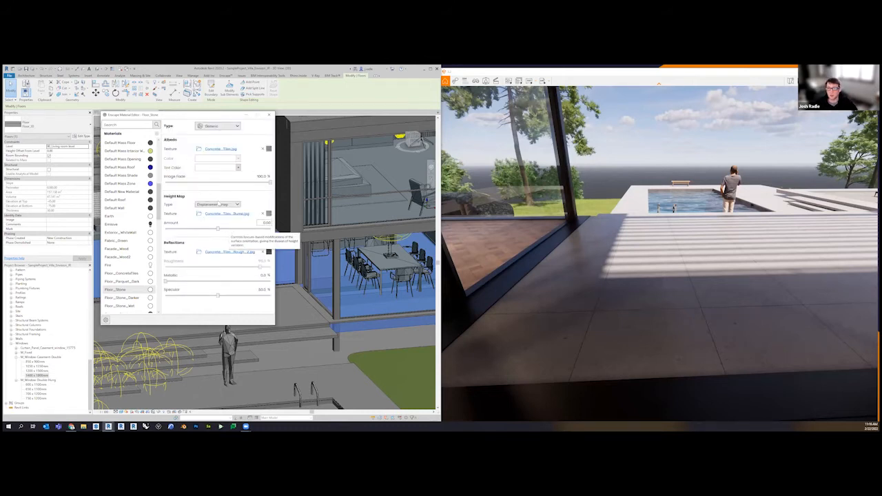
Tint the Floor_Stone albedo texture dark grey
left_click(239, 168)
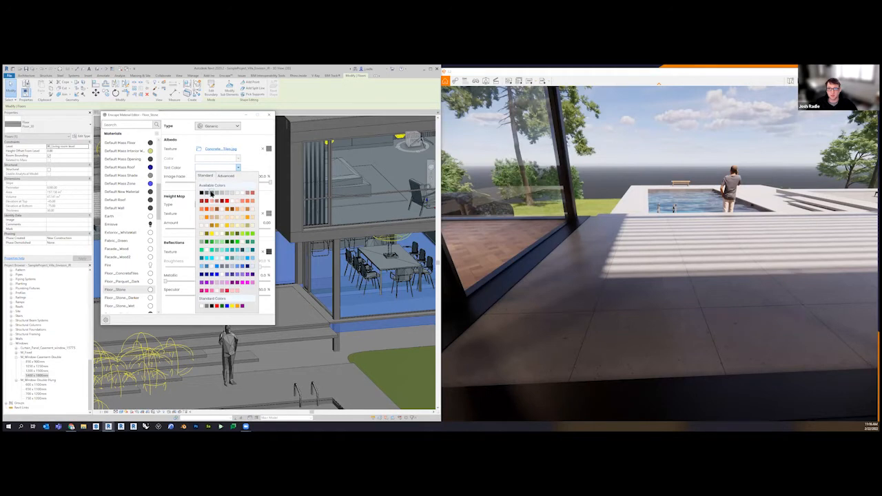
left_click(211, 194)
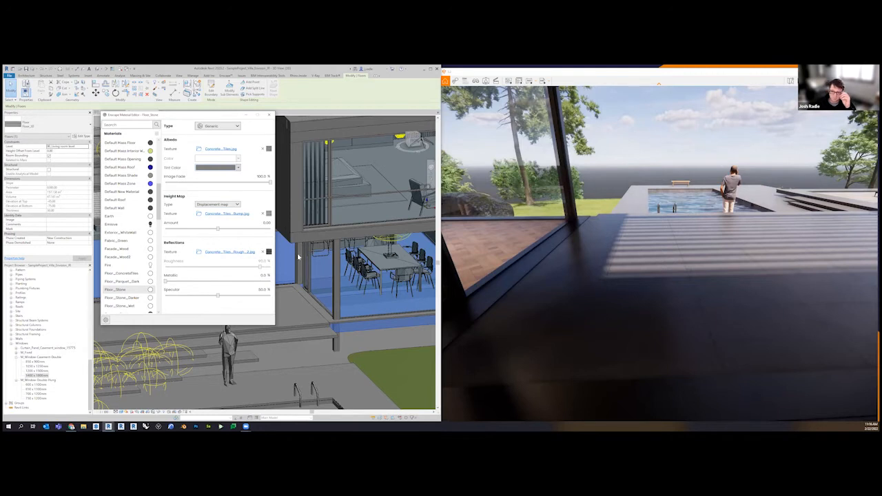
Assign the Random Rubble Masonry Rounded Stone Wall_BaseColor image as the albedo texture of InteriorWall_White, with the kitchen wall in the rendered view
left_click_drag(627, 293, 503, 289)
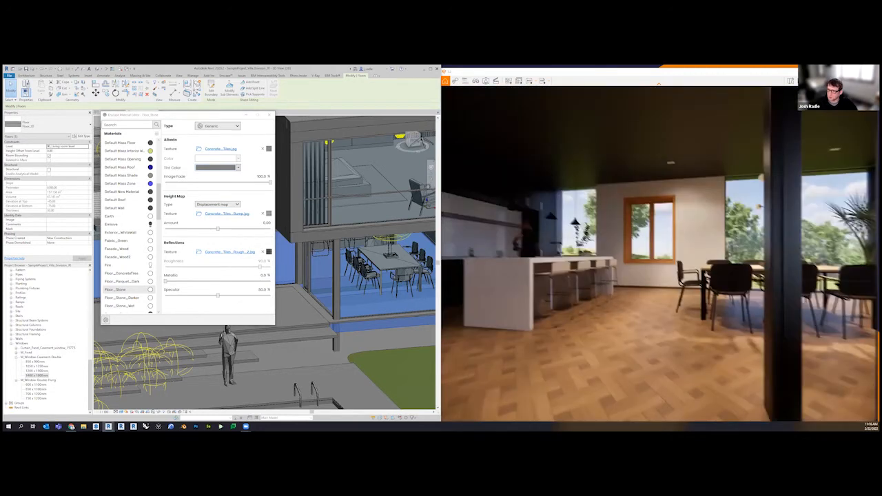
key("w")
key("w")
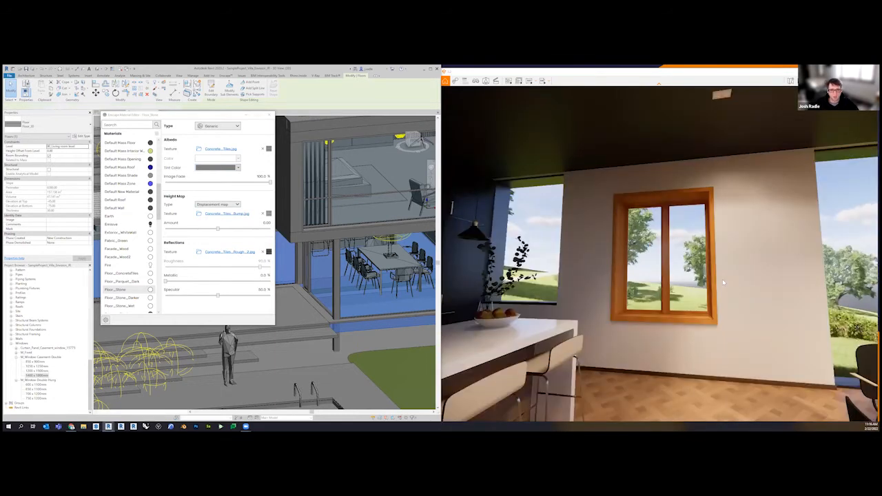
scroll(131, 275, "down", 5)
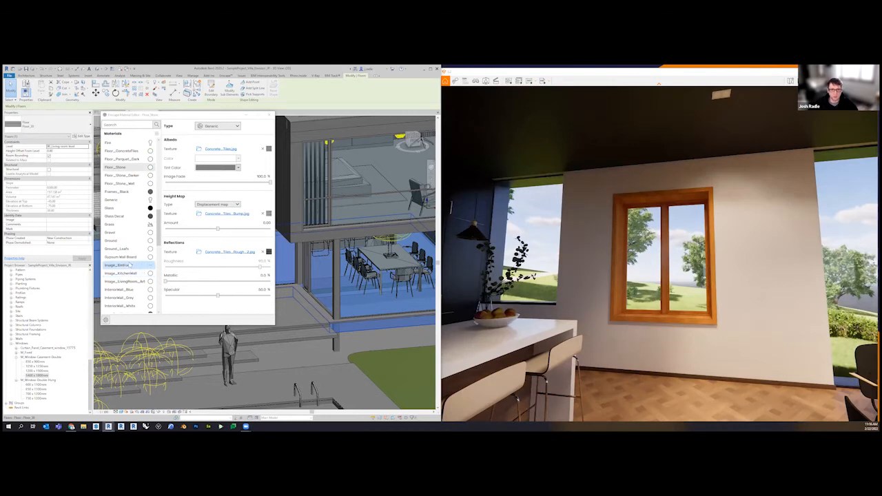
scroll(128, 276, "down", 2)
left_click(128, 257)
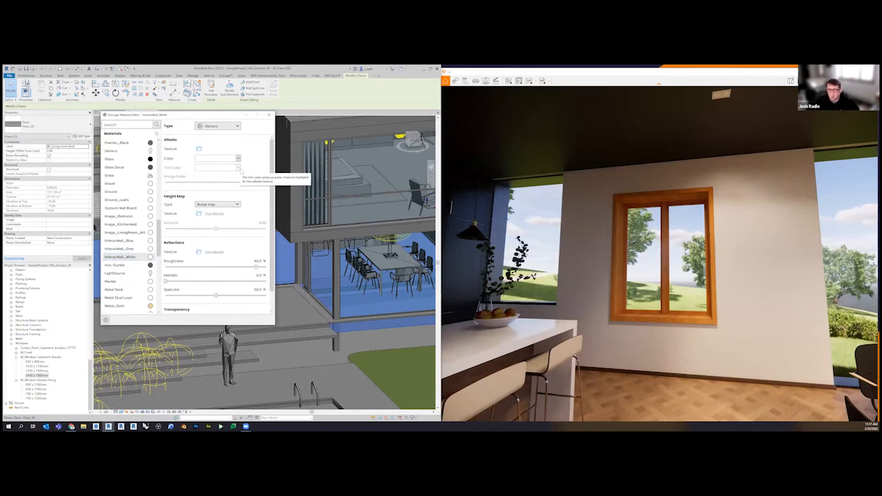
left_click(198, 150)
left_click(166, 208)
left_click(370, 412)
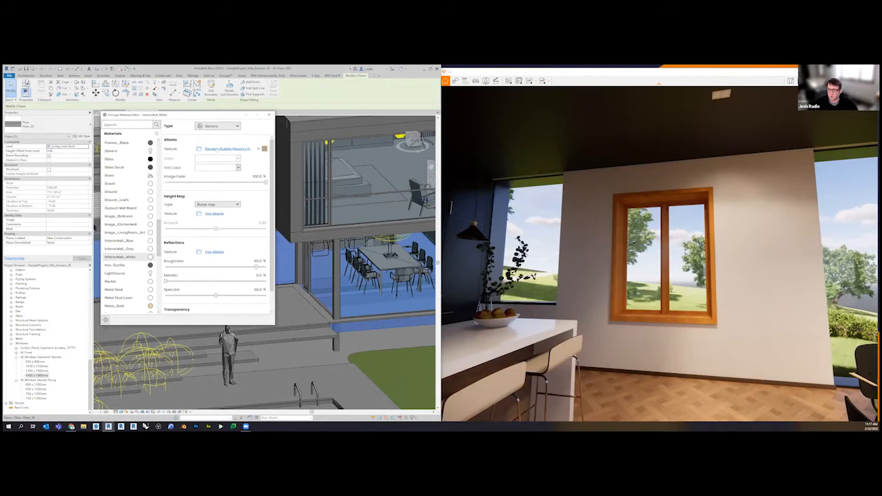
Load the matching Rounded Stone Wall_Height image as InteriorWall_White's bump map and the Rounded Stone Wall_Roughness image as its reflections texture
left_click(199, 214)
left_click(193, 198)
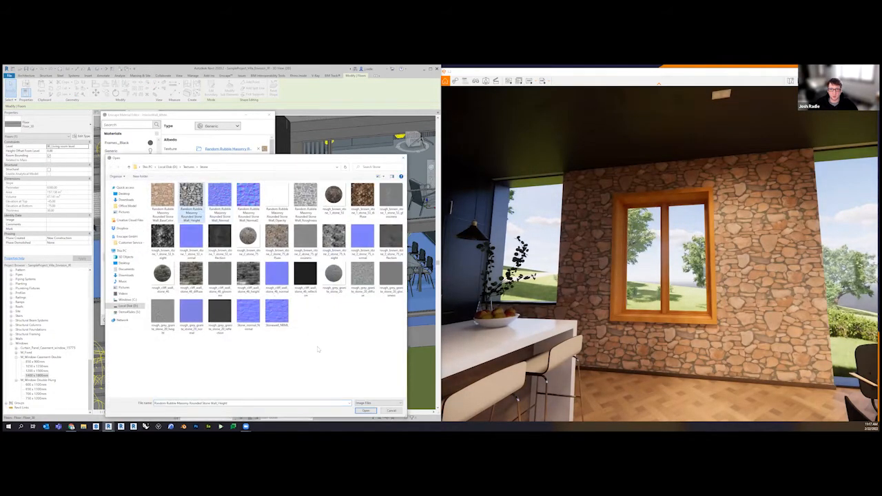
left_click(364, 409)
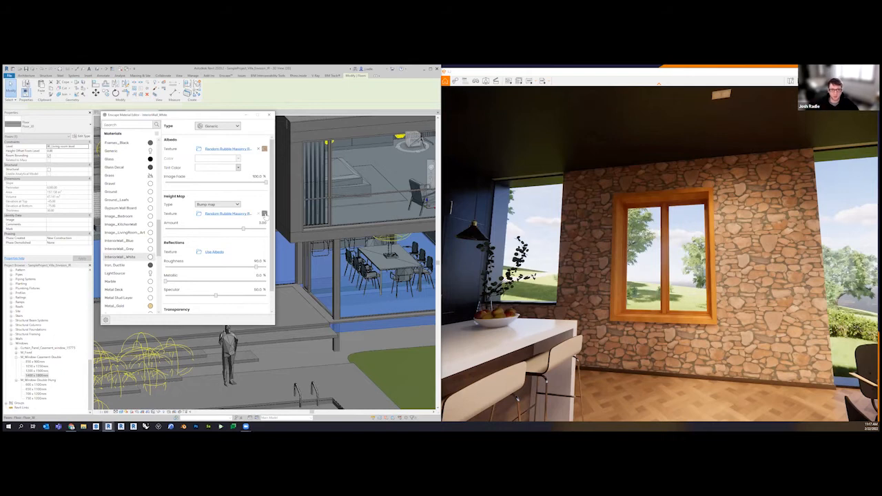
left_click(214, 251)
left_click(305, 207)
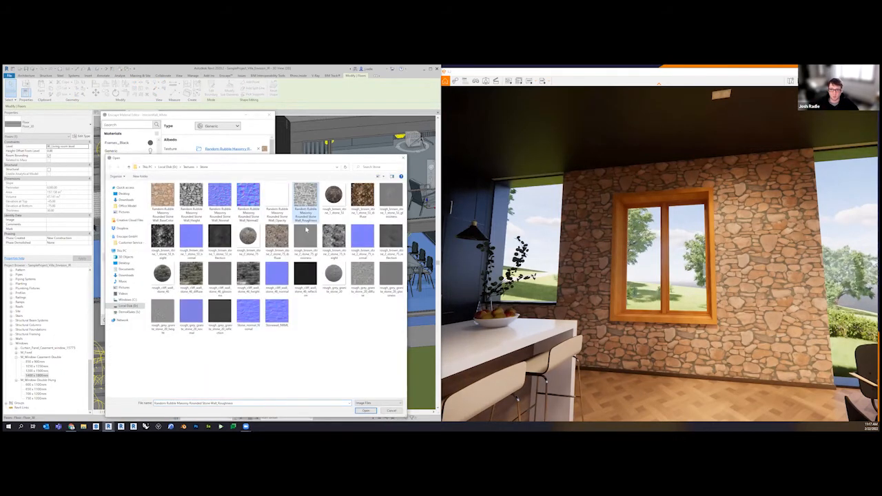
left_click(366, 411)
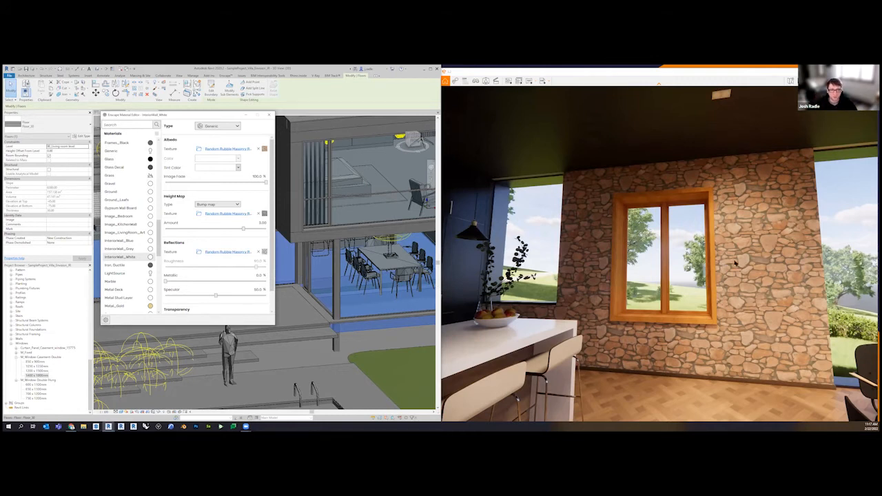
Change InteriorWall_White's height map type to Displacement map and slightly reduce its amount while viewing the stone wall up close
left_click_drag(743, 265, 762, 256)
key("w")
key("d")
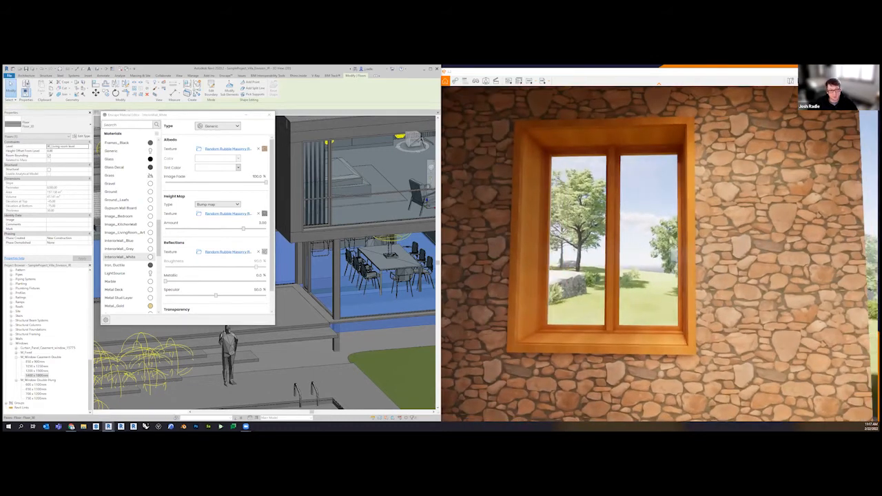
key("d")
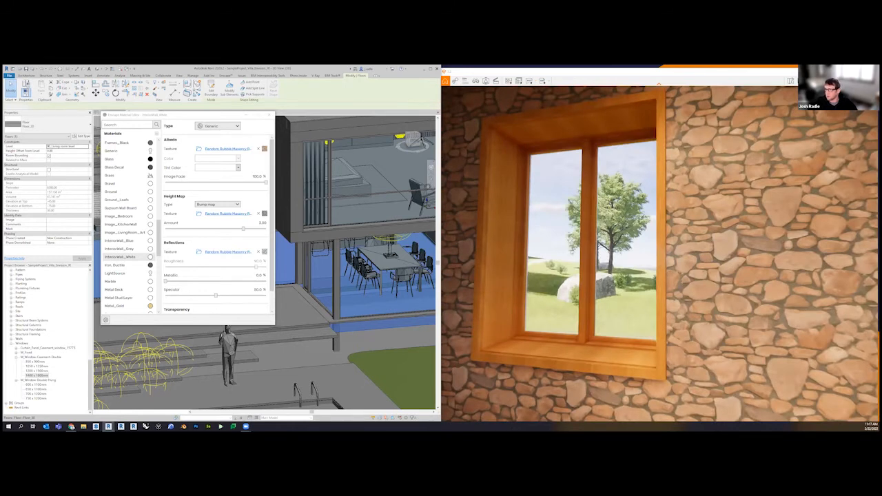
key("w")
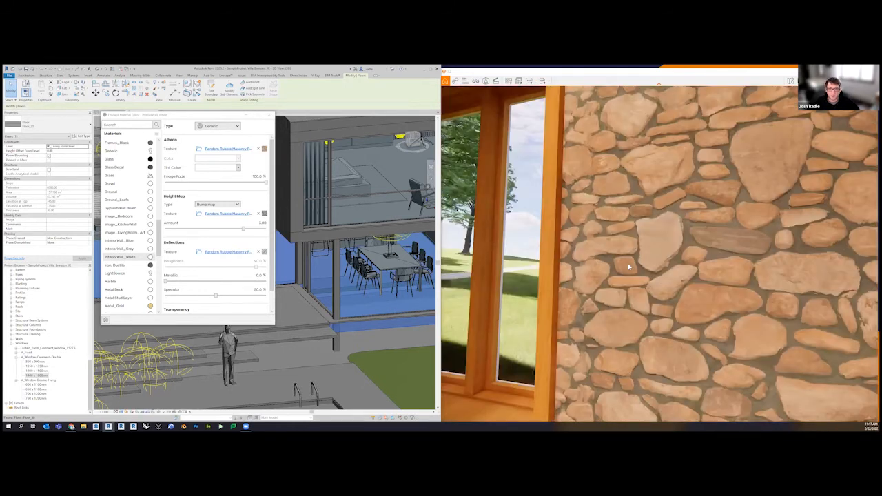
right_click_drag(629, 267, 617, 234)
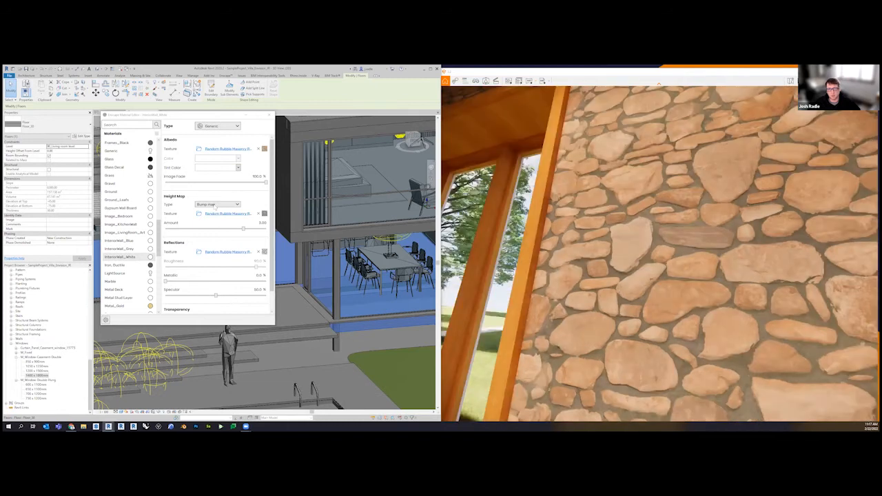
left_click(216, 204)
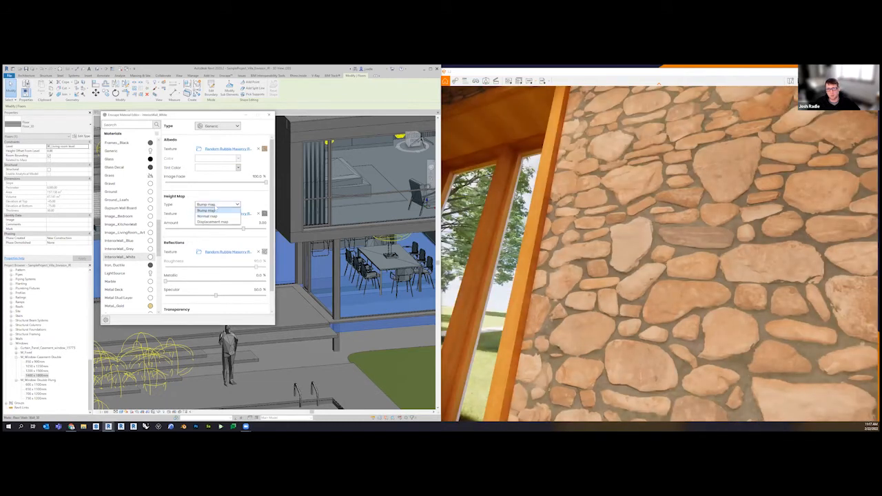
left_click(217, 221)
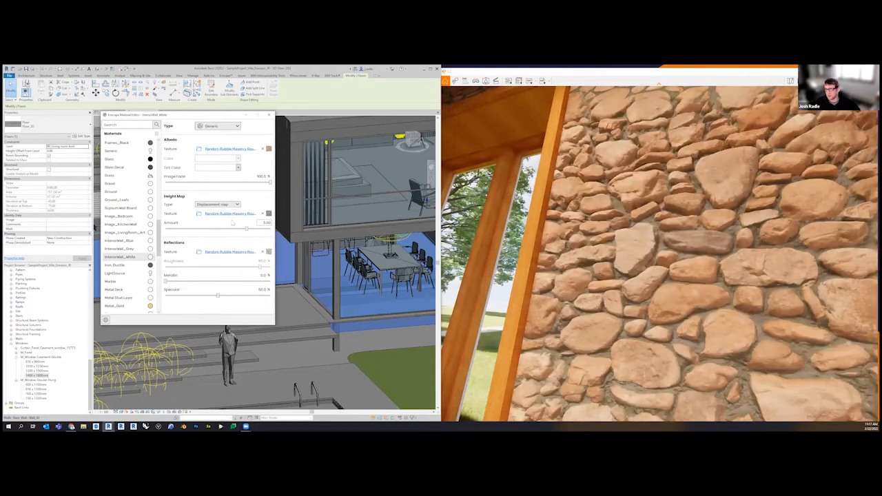
right_click_drag(691, 241, 665, 217)
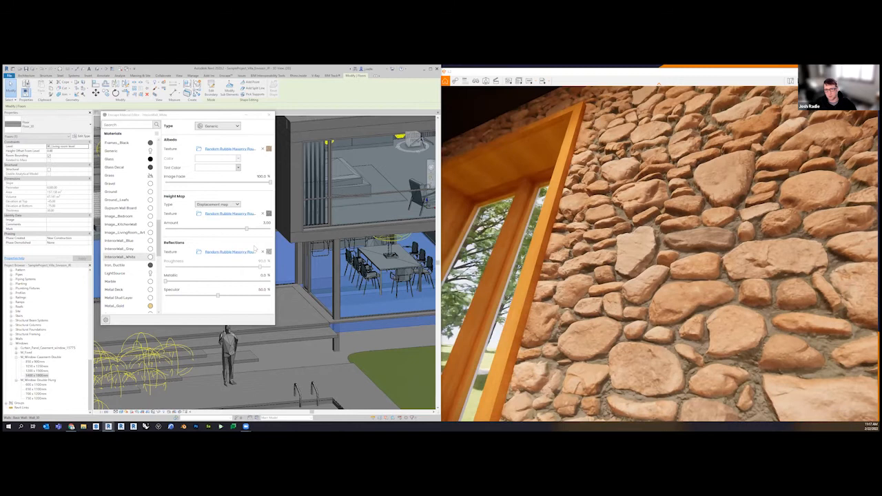
left_click_drag(247, 229, 247, 232)
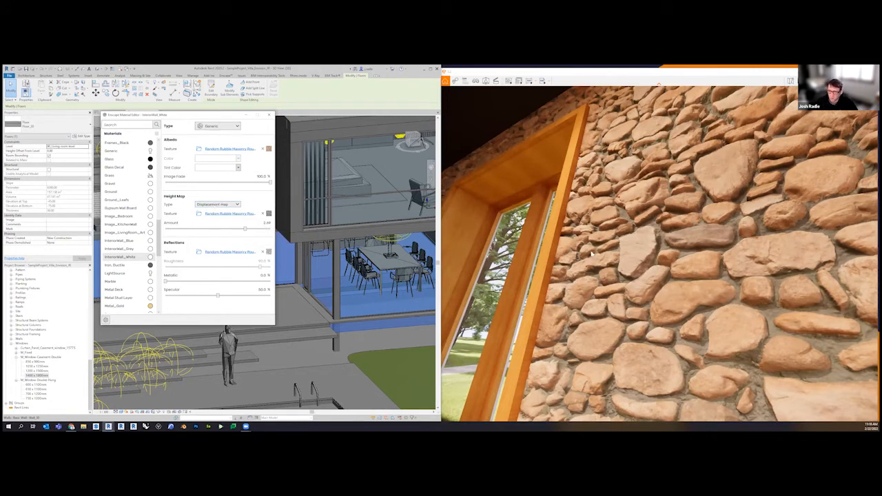
Bring the rendered view out to the lawn beside the pool and open the Water material's settings
left_click_drag(528, 253, 758, 276)
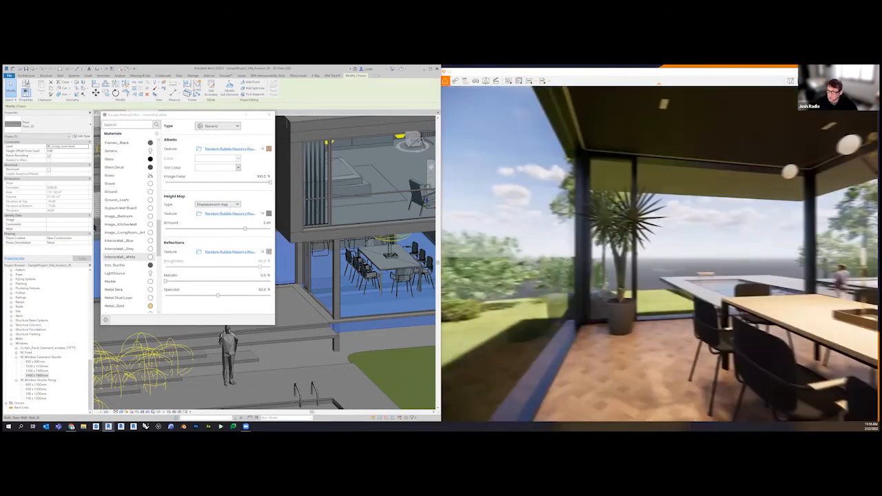
key("w")
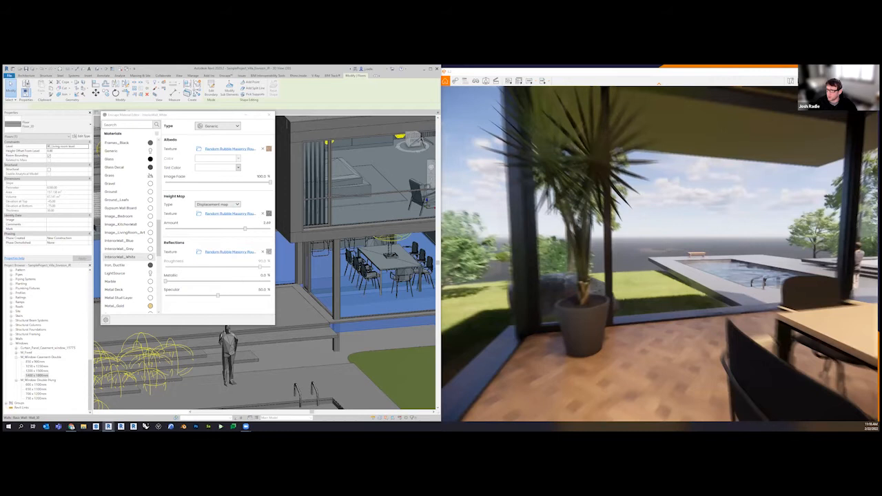
key("w")
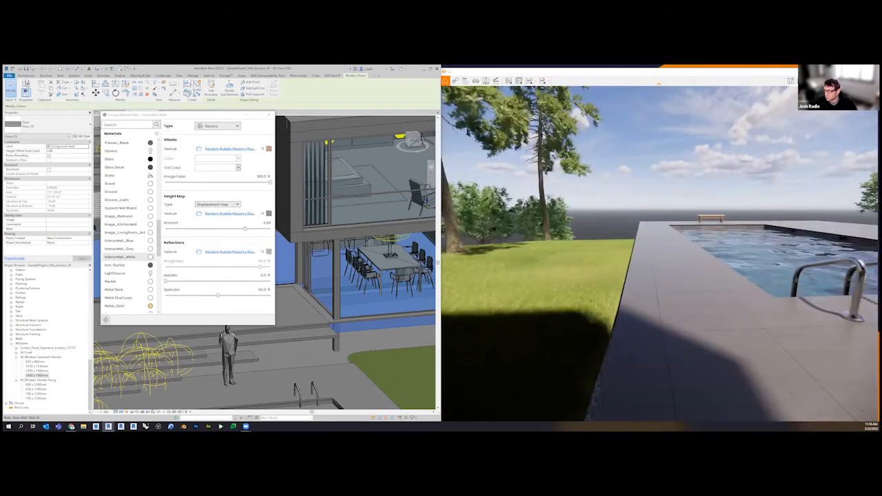
key("w")
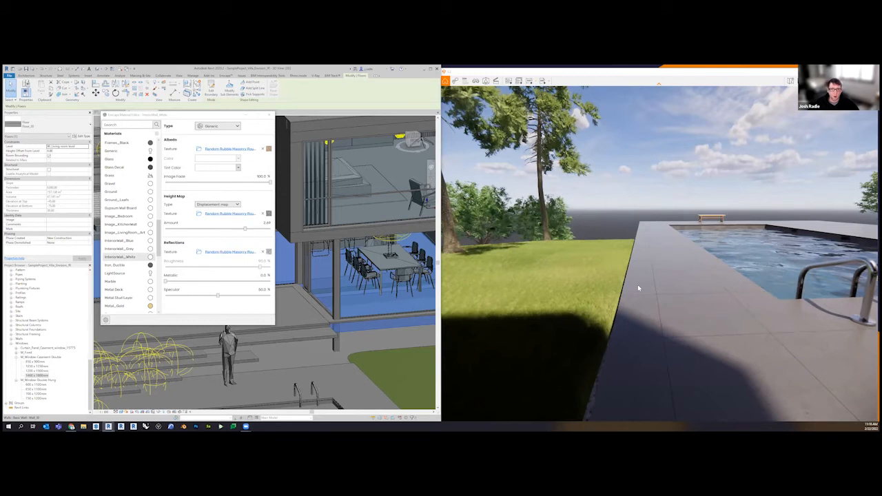
left_click_drag(638, 285, 610, 289)
key("w")
left_click_drag(159, 230, 161, 256)
scroll(160, 284, "down", 5)
scroll(160, 297, "down", 1)
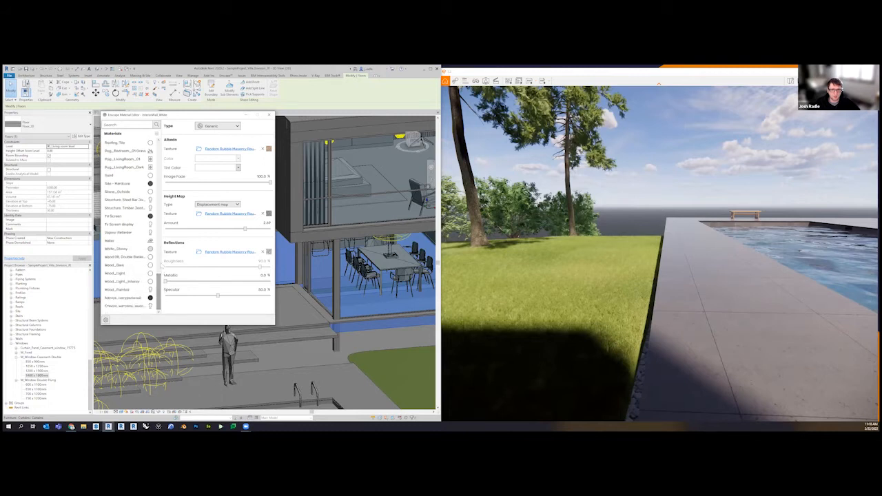
left_click(130, 243)
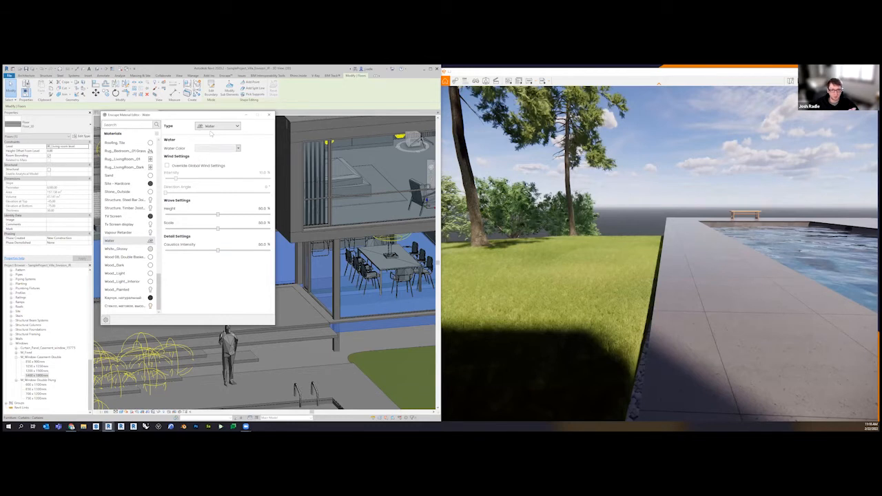
Review the available material types for the Water material and look around the pool terrace in the rendered view
mouse_move(214, 128)
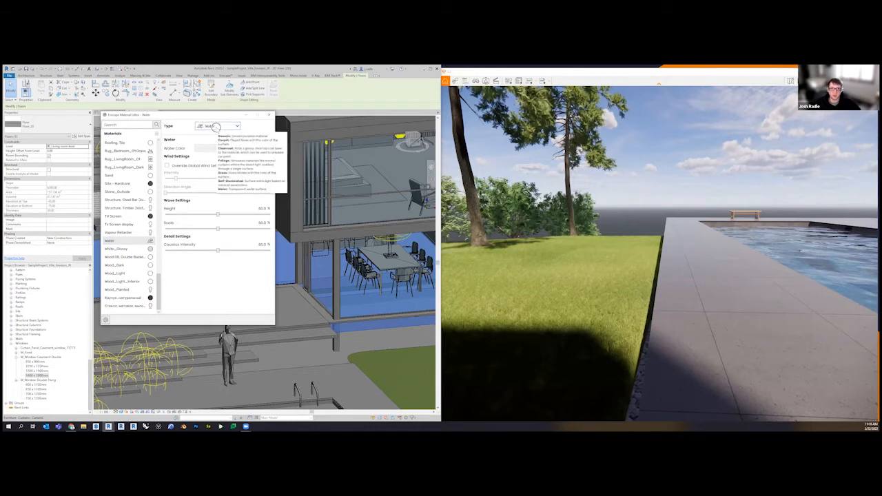
left_click(217, 126)
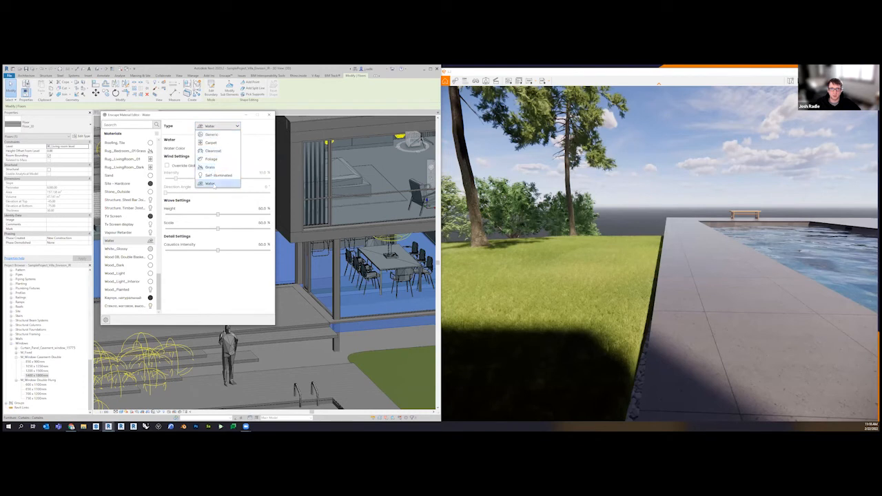
left_click(731, 293)
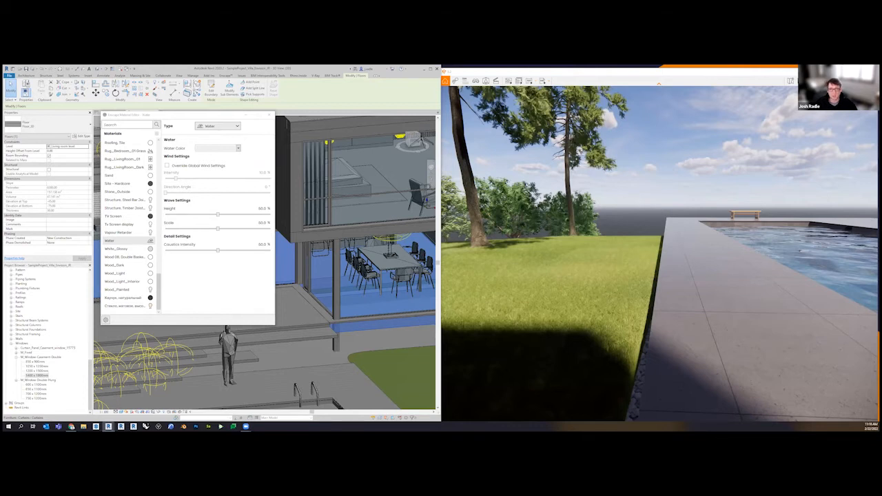
left_click_drag(731, 293, 707, 291)
left_click(217, 128)
left_click(203, 118)
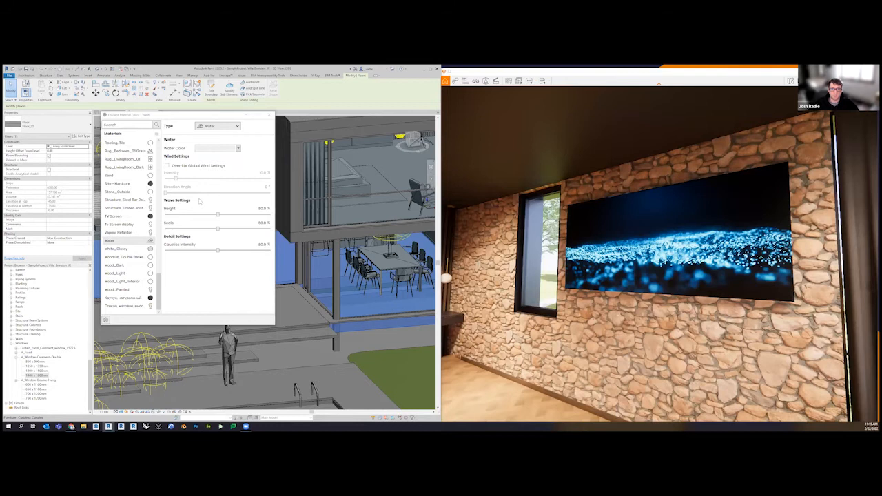
Inspect the self-illuminated Tv Screen display material and its video texture on the living room TV, with the Material Editor closed at the end
left_click(119, 224)
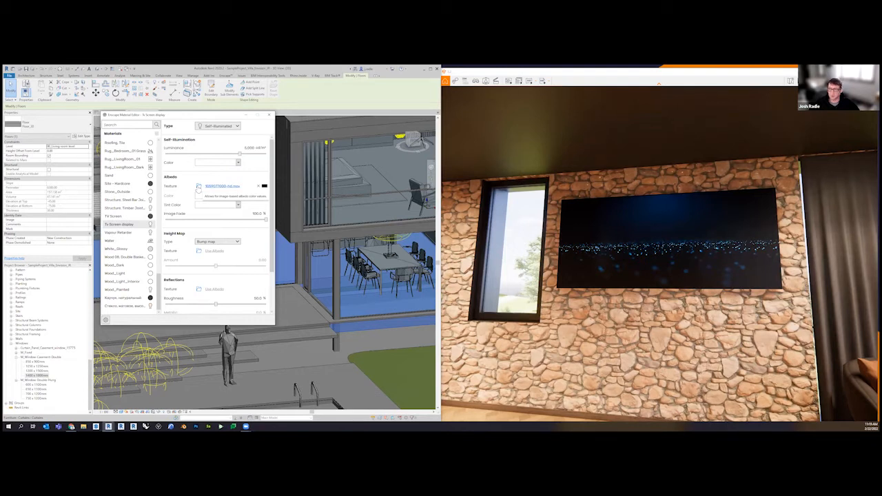
left_click(650, 221)
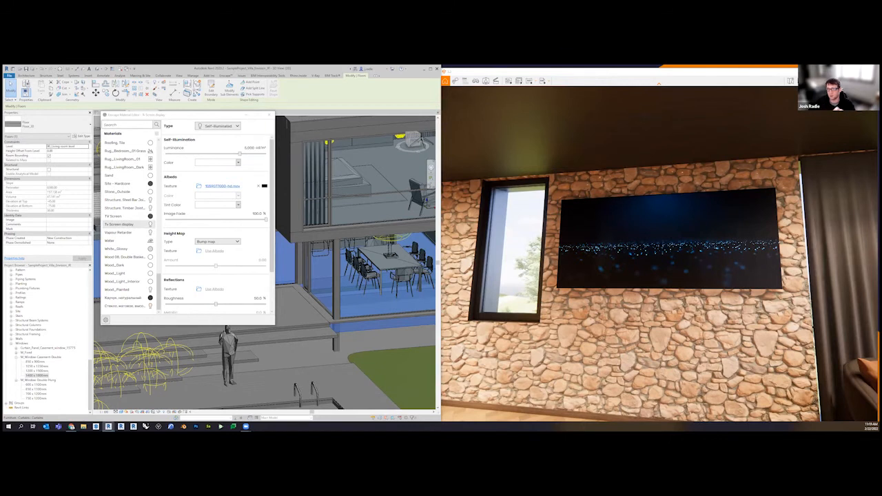
right_click_drag(662, 255, 607, 255)
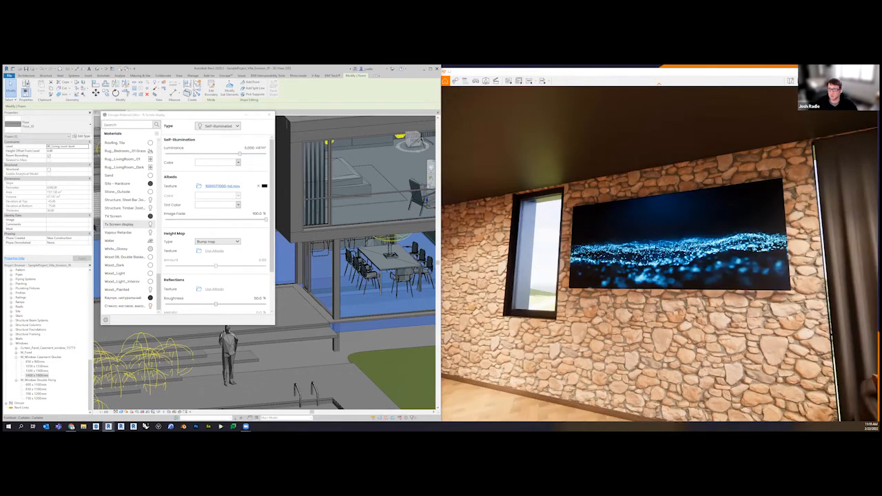
right_click_drag(606, 255, 572, 255)
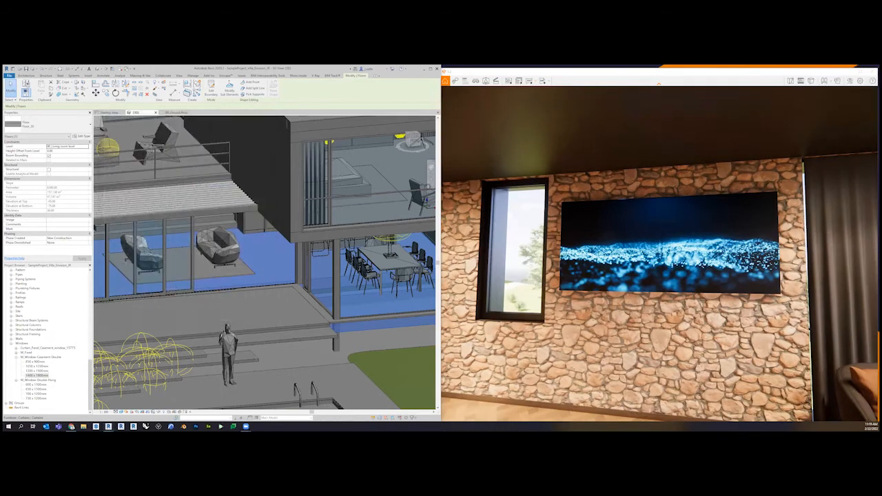
right_click_drag(629, 258, 636, 258)
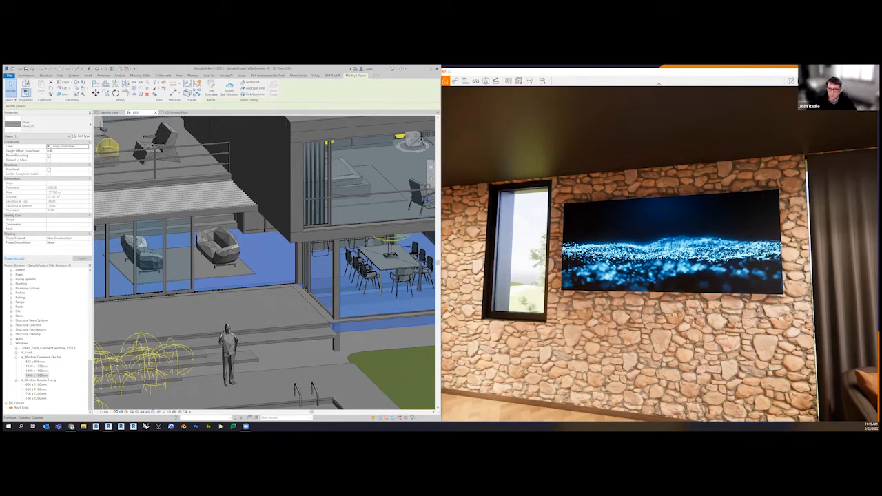
Zoom out and reposition the Revit 3D view to show the whole villa and its surroundings
scroll(213, 299, "down", 5)
middle_click_drag(215, 300, 301, 303)
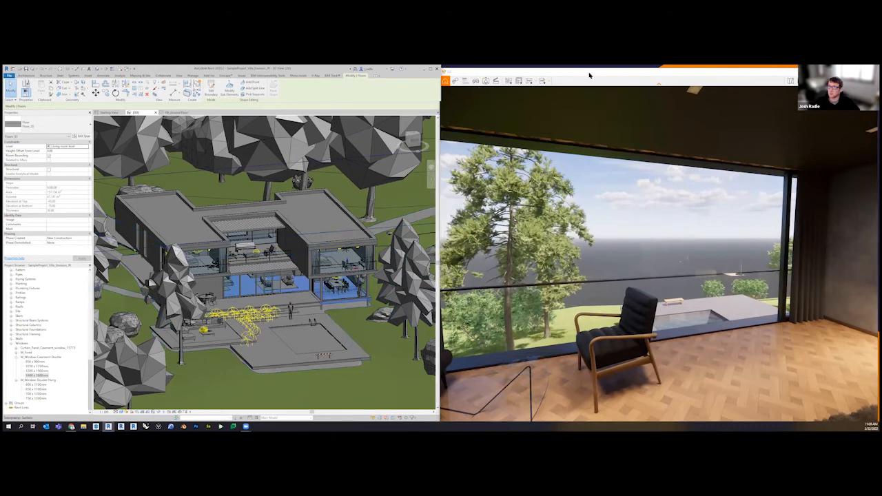
Show the saved views and bring up the Exterior view in the rendered window
left_click_drag(590, 72, 590, 82)
left_click(476, 90)
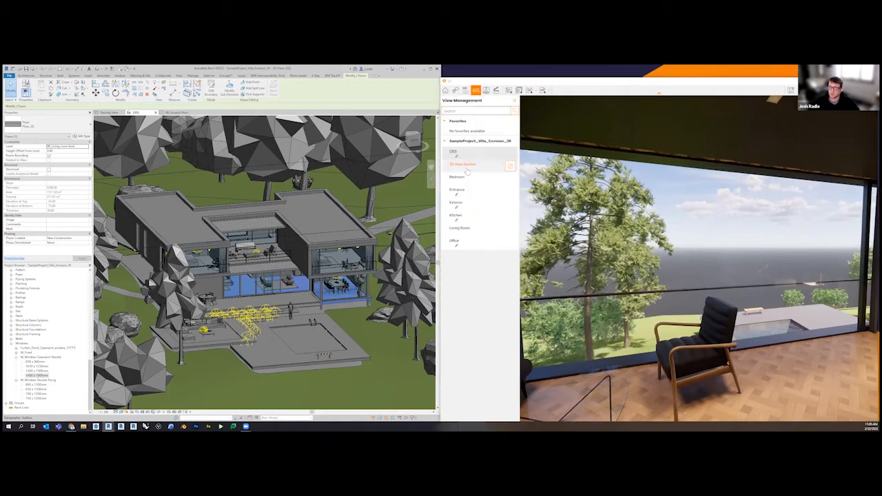
left_click(467, 206)
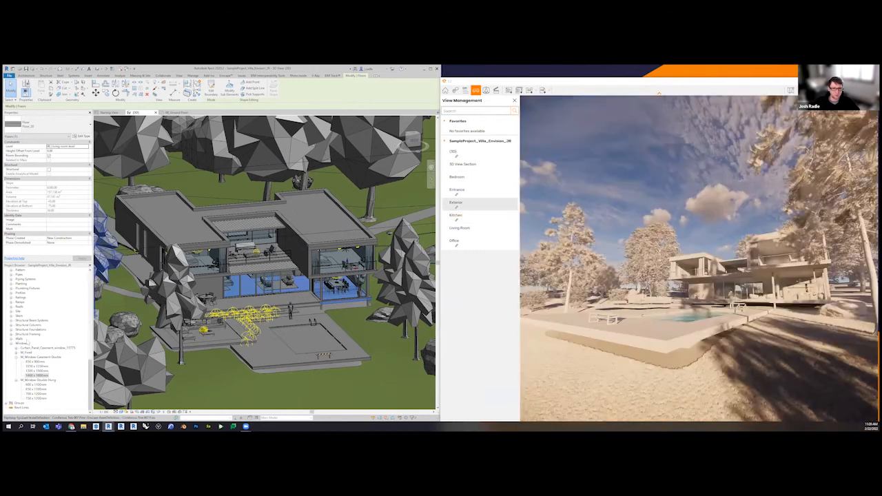
Switch to Revit, open the Exterior 3D view and turn off its Crop View
left_click_drag(90, 384, 91, 276)
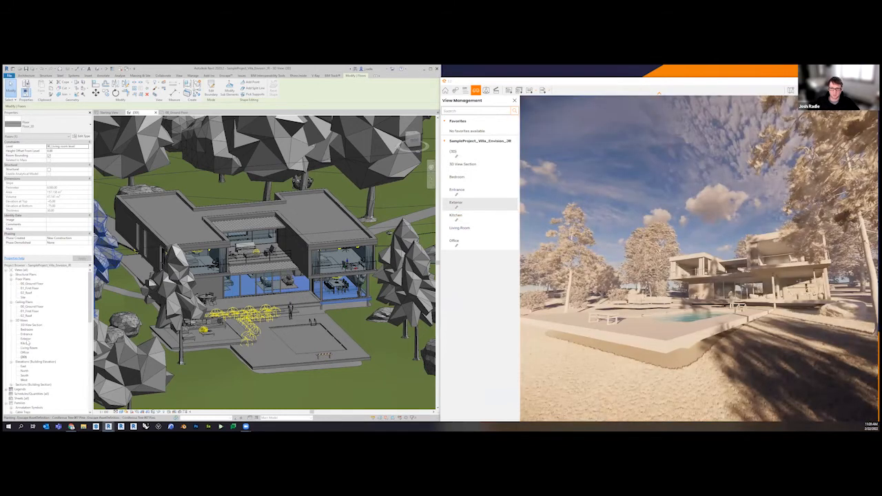
double_click(26, 338)
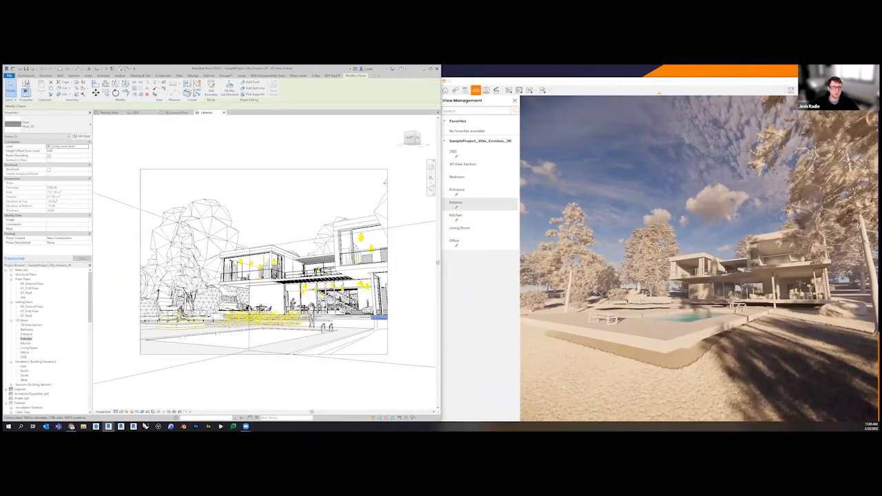
left_click(141, 194)
left_click(47, 182)
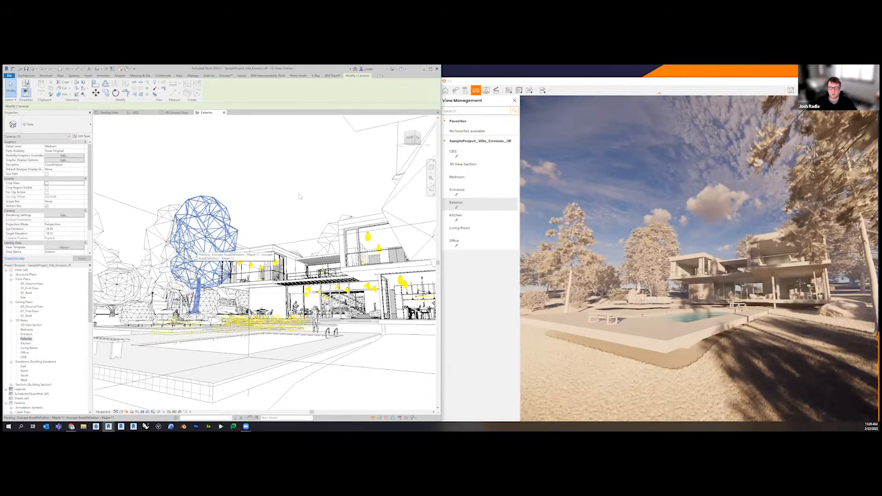
left_click(200, 248)
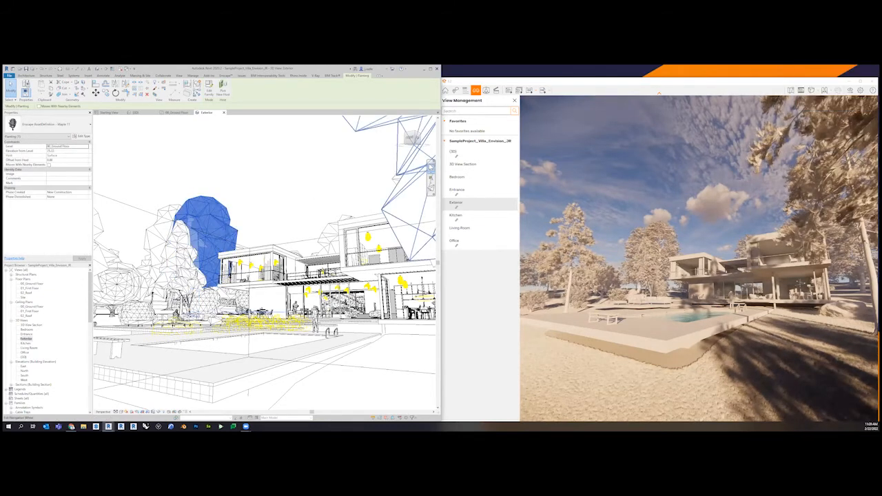
Return the rendered window to the {3D} view of the whole site and close the saved-views list
left_click(466, 153)
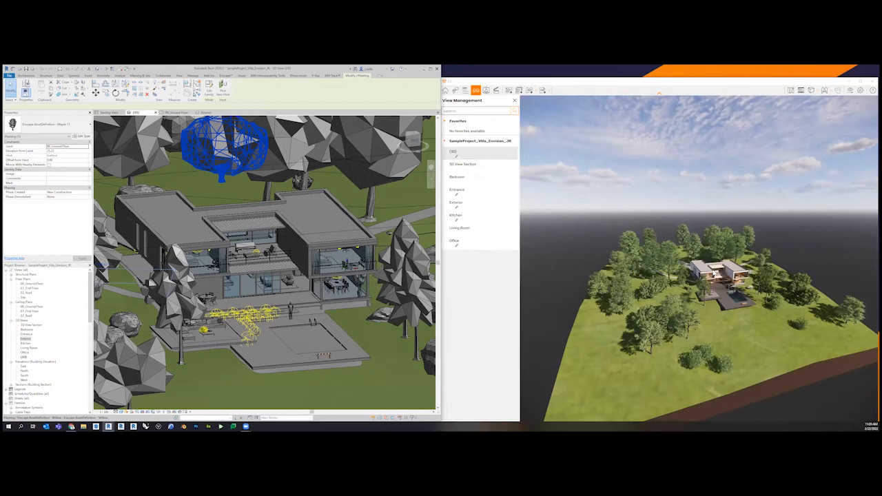
left_click(514, 101)
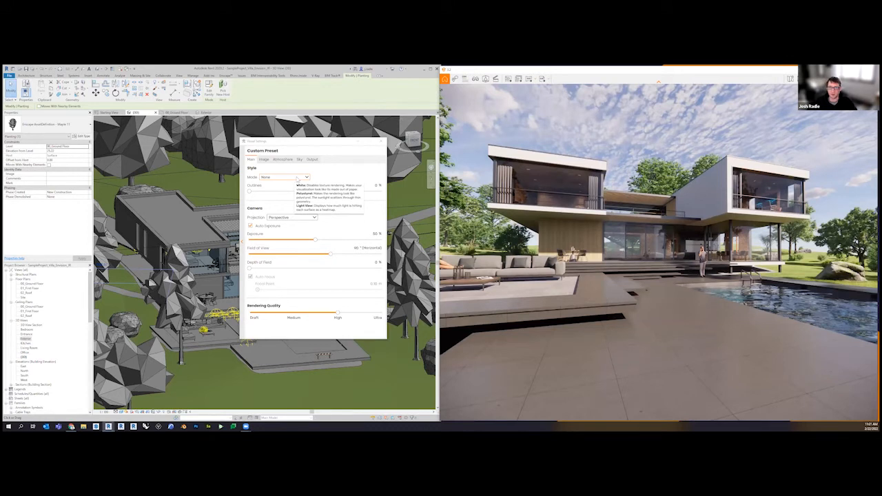
Try the White style mode on the rendered villa and view it from the pool terrace
left_click(297, 178)
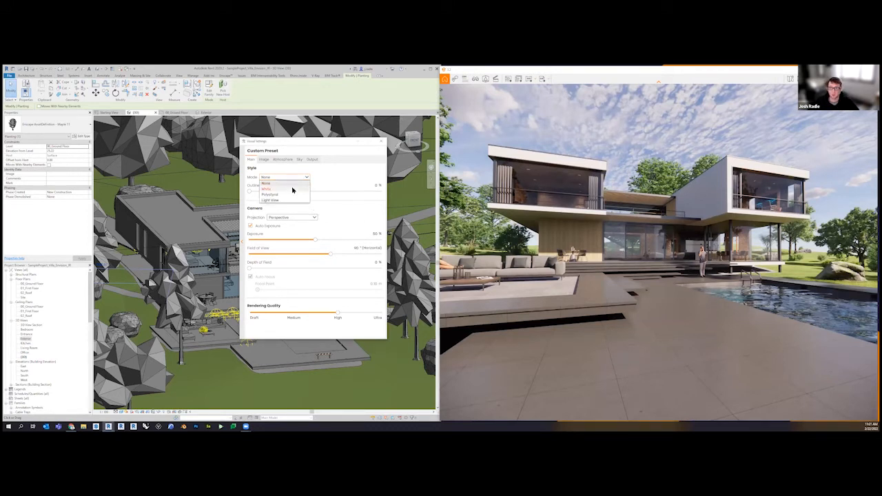
left_click(293, 189)
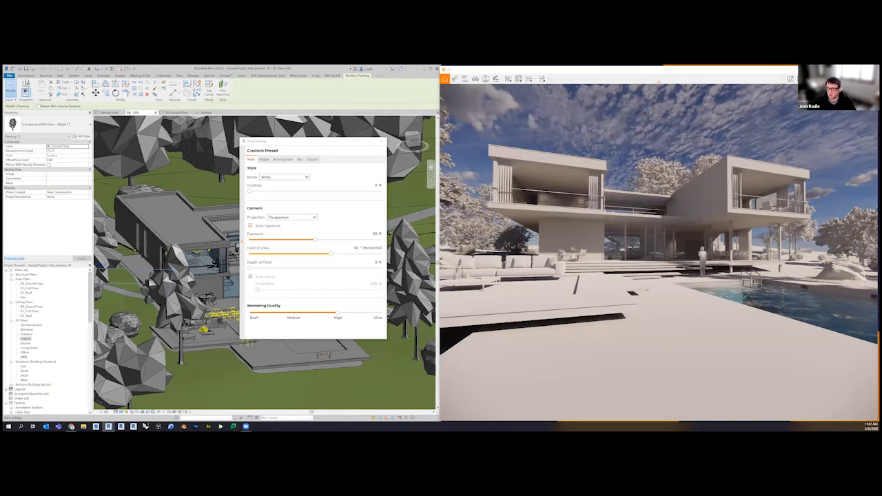
left_click_drag(695, 283, 696, 283)
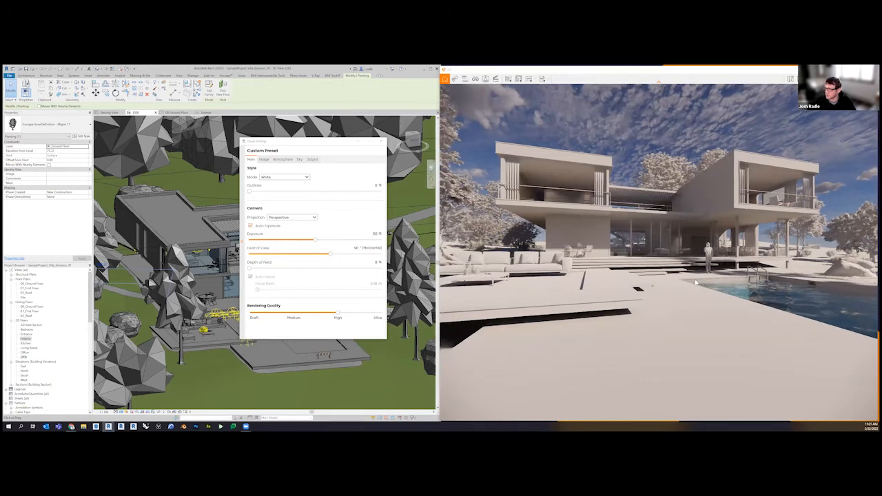
key("Page_Down")
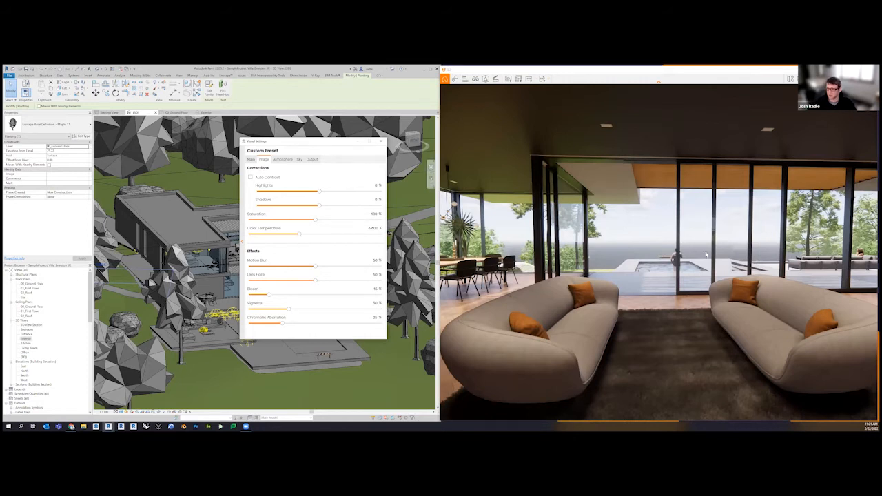
Raise the Artificial Light Brightness in the atmosphere settings to about 138%
left_click(282, 160)
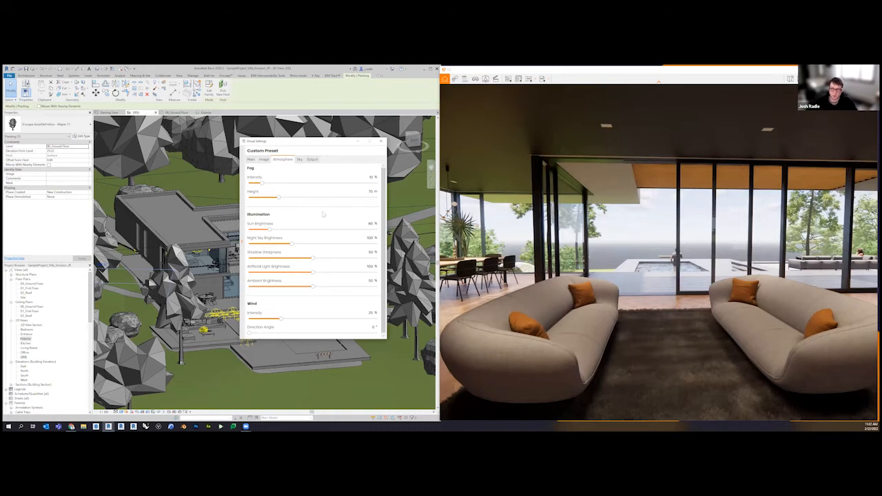
left_click(337, 273)
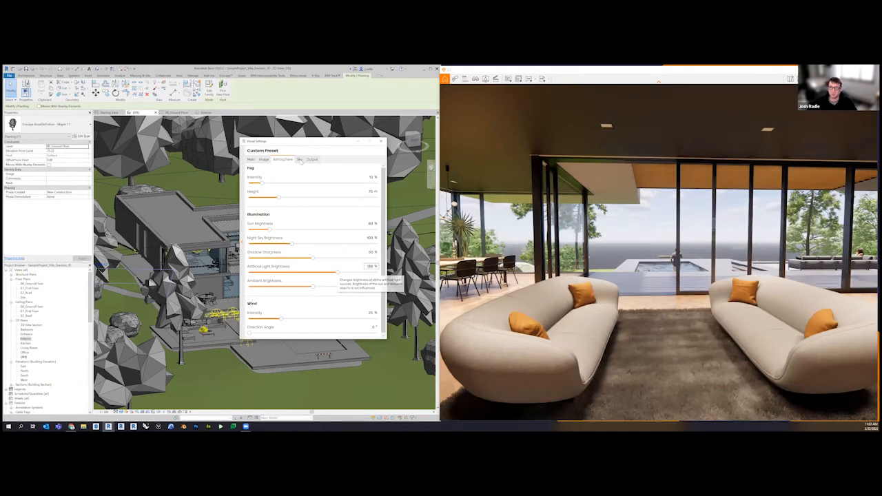
Raise the sky's cloud Density to about 62% and cloud Variety to about 56%
left_click(299, 159)
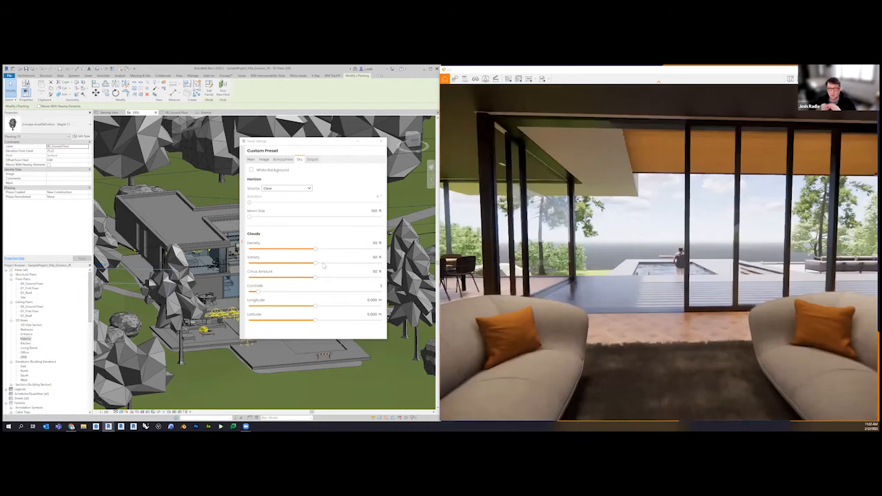
left_click_drag(316, 249, 331, 249)
left_click_drag(316, 263, 323, 264)
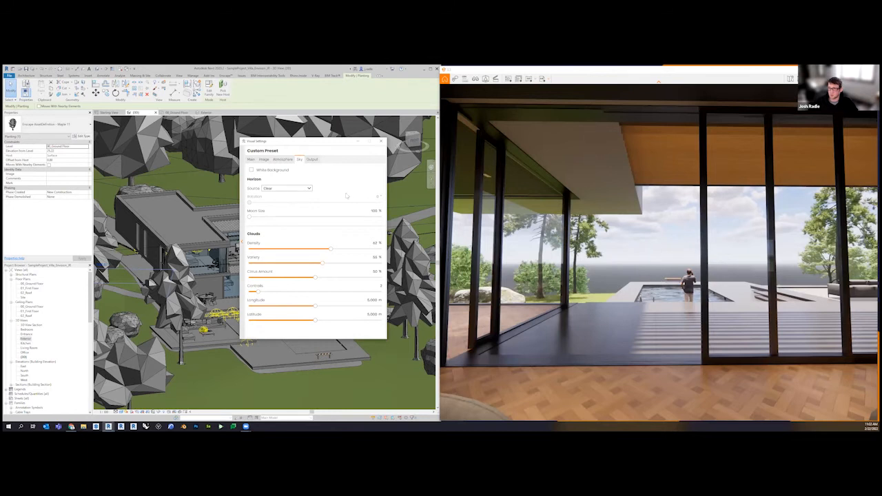
Try the Desert and Mountains horizon sources behind the villa and review the other available horizons
left_click(308, 188)
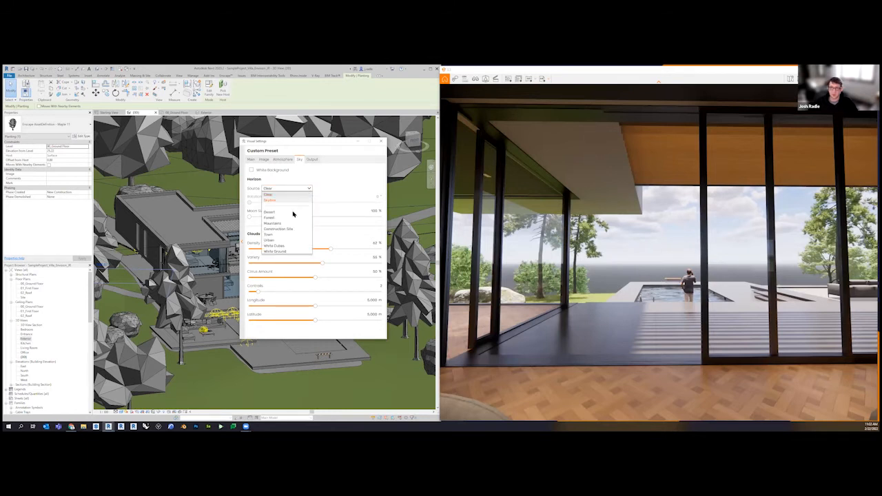
left_click(275, 203)
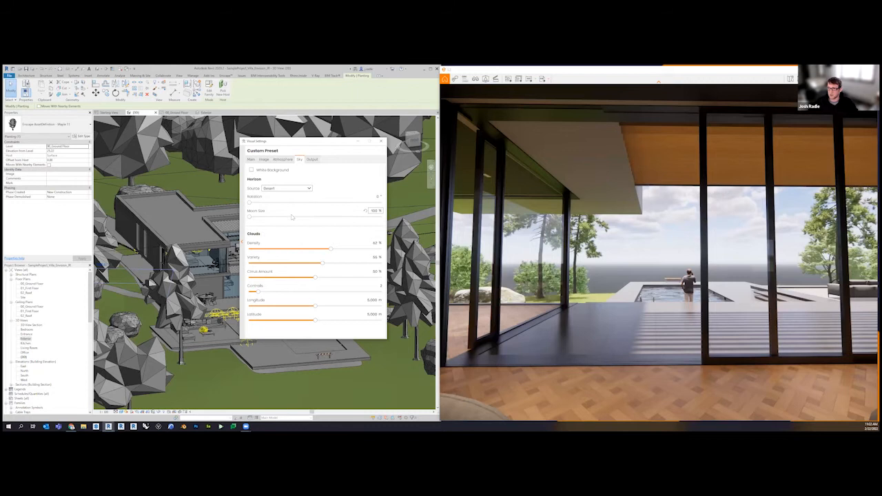
left_click(295, 189)
left_click(284, 220)
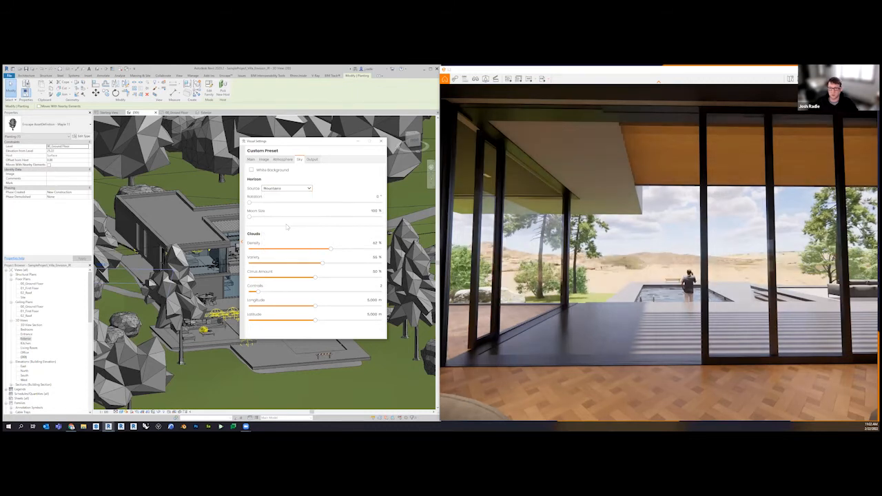
left_click(289, 188)
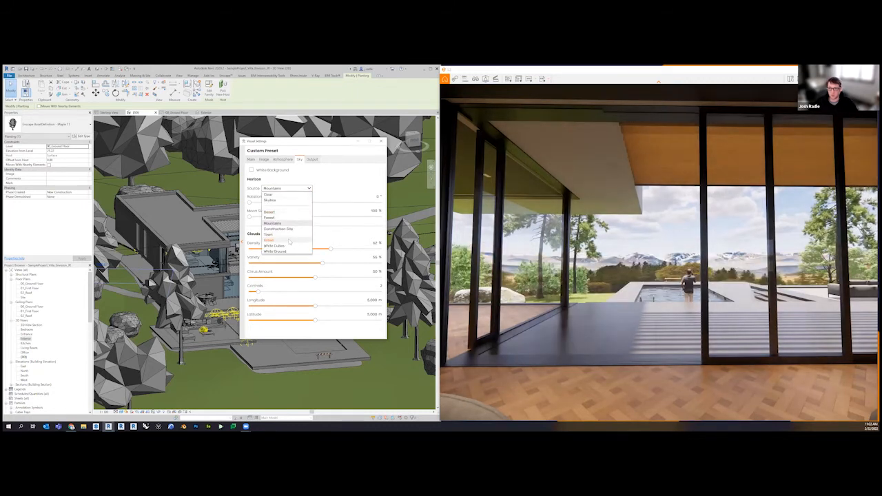
left_click(331, 193)
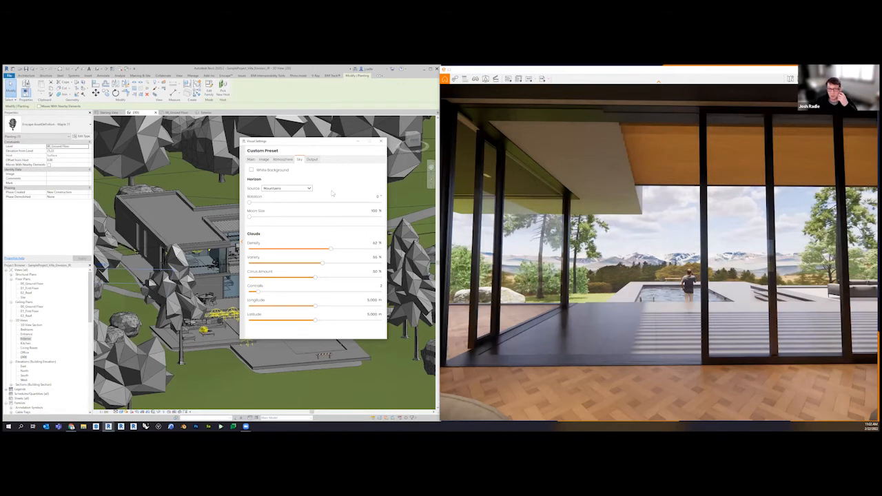
Set the horizon source to Skybox and load the small_harbor_01 HDR file from the Downloads folder
left_click(297, 188)
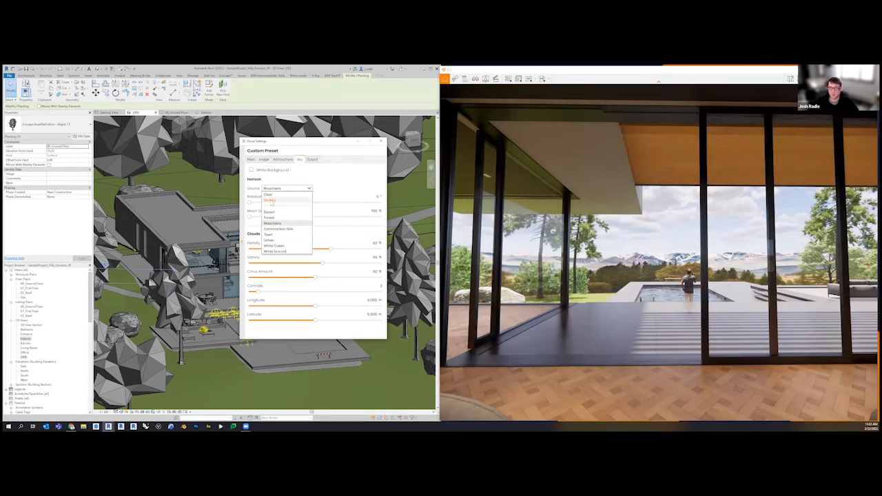
left_click(269, 201)
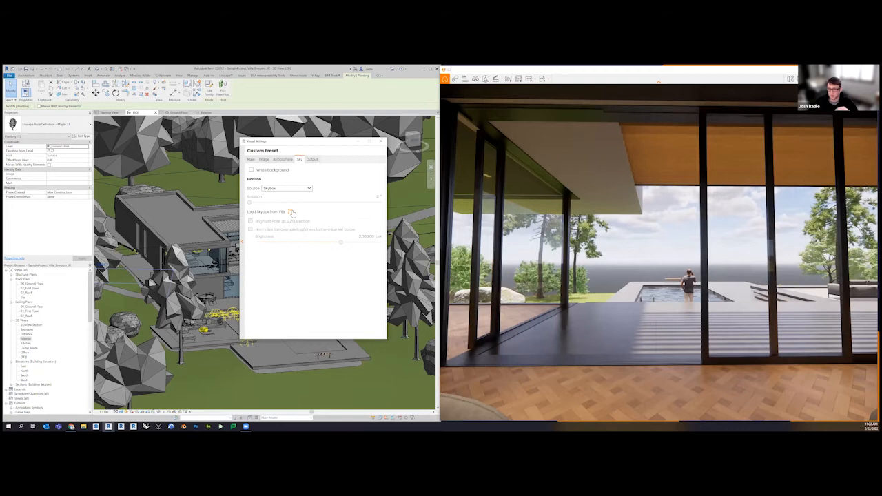
left_click(292, 213)
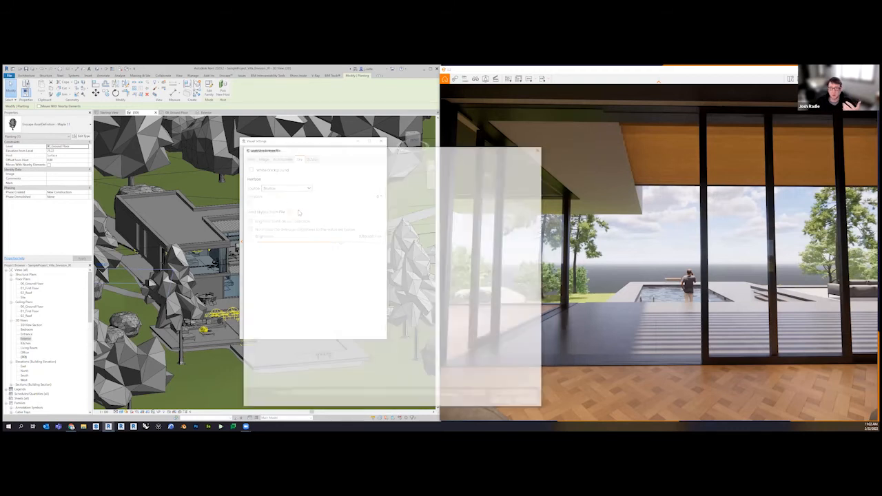
left_click(264, 267)
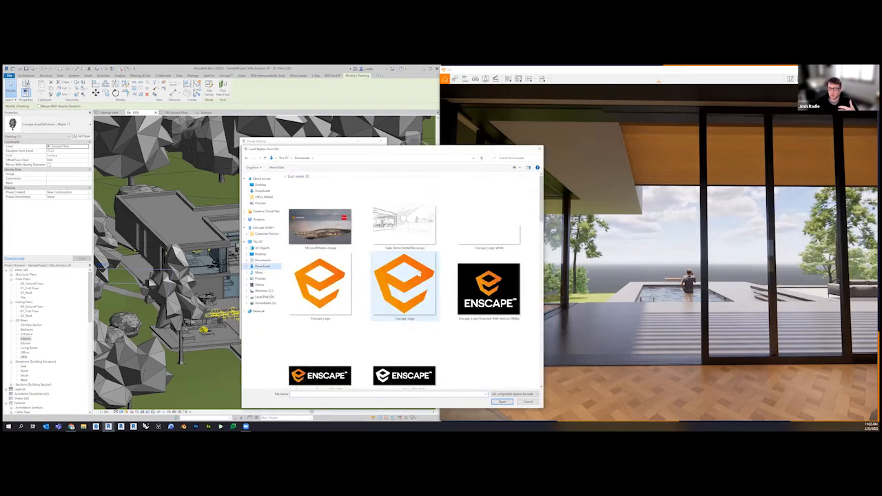
scroll(420, 273, "down", 5)
scroll(420, 274, "down", 3)
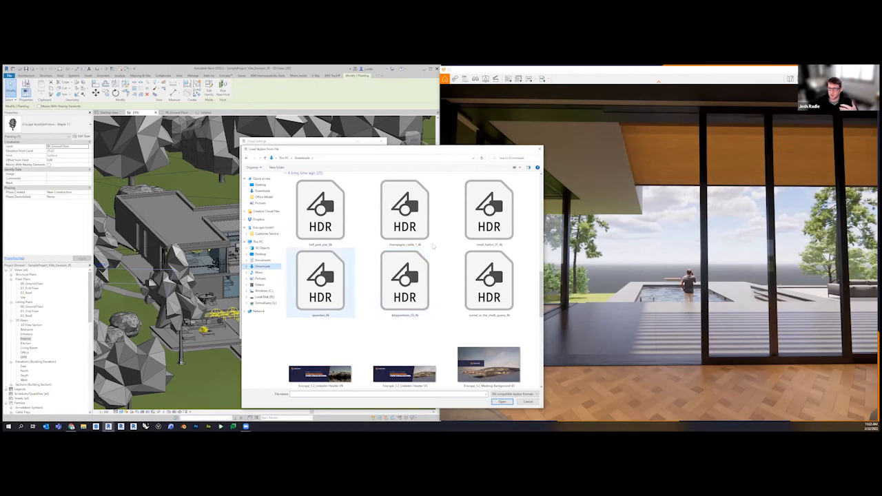
left_click(481, 229)
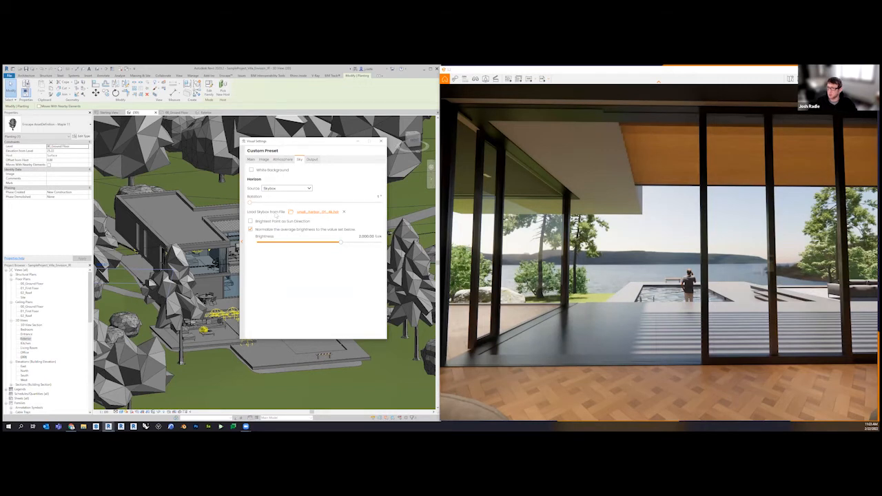
Rotate the skybox slightly and enable Brightest Point as Sun Direction
key("Right")
key("Right")
key("Right")
key("Right")
key("Right")
key("Right")
key("Right")
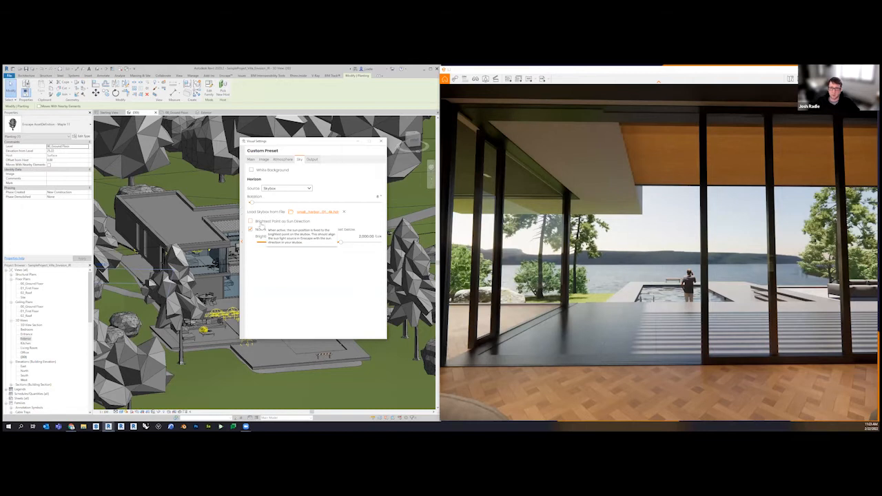
left_click(264, 224)
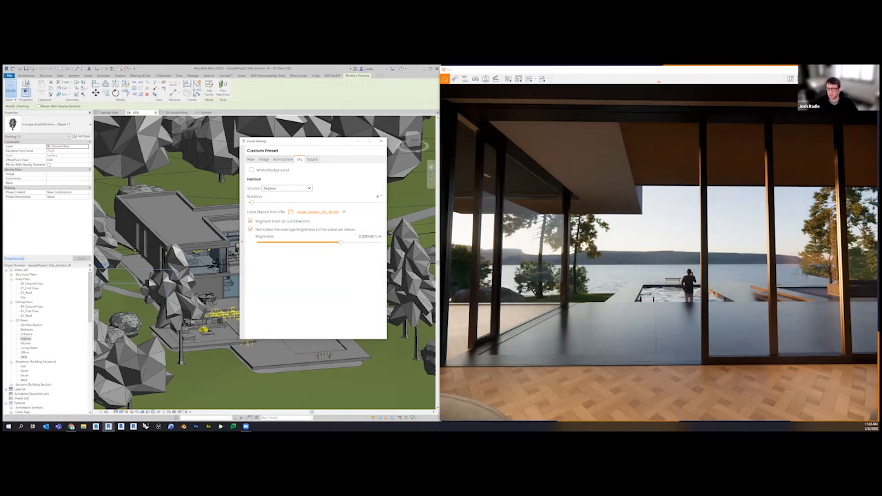
mouse_move(252, 202)
left_mouse_down()
mouse_move(259, 206)
mouse_move(252, 203)
left_mouse_up()
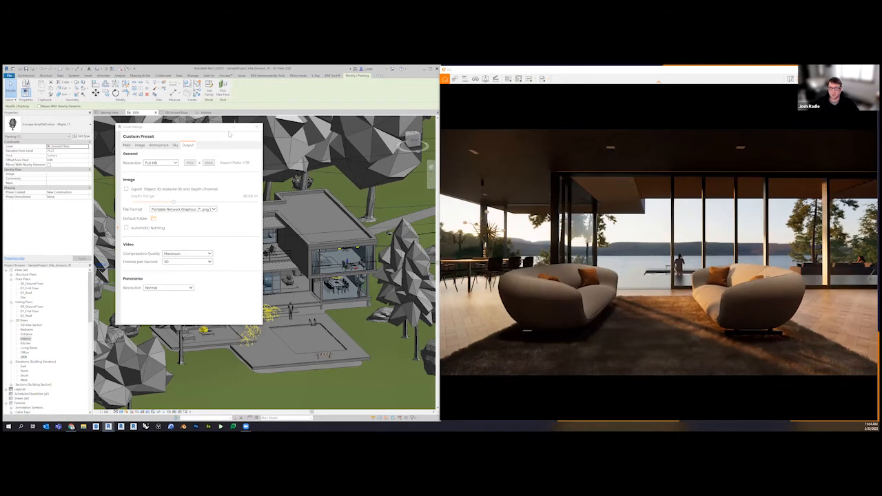
Reposition the Visual Settings window and try a custom square output resolution of 1080 x 1080
left_click_drag(229, 133, 318, 133)
left_click(250, 161)
left_click(253, 196)
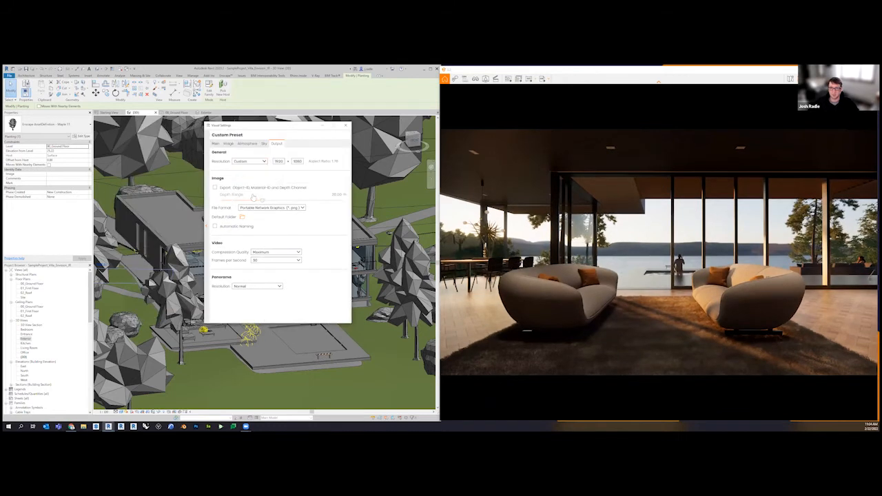
left_click_drag(284, 162, 262, 164)
type("1")
type("000")
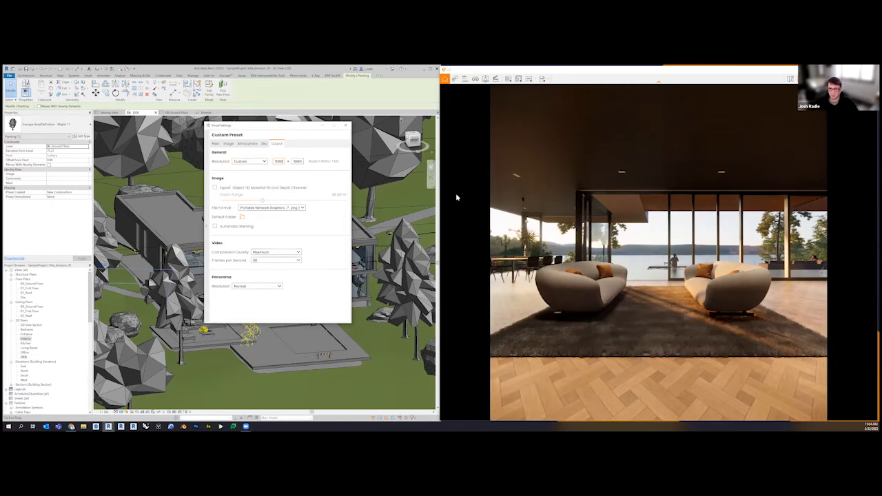
Set the output resolution back to Full HD, then close and reopen the Visual Settings
left_click(249, 161)
left_click(254, 187)
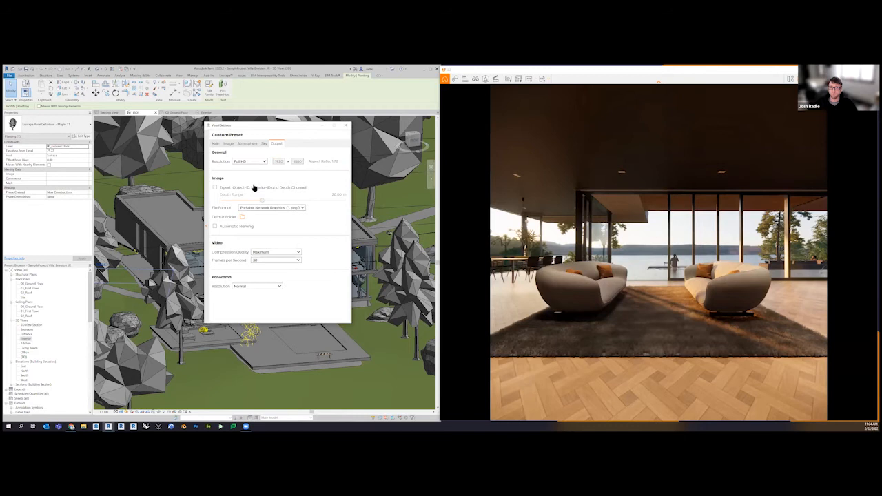
left_click(345, 125)
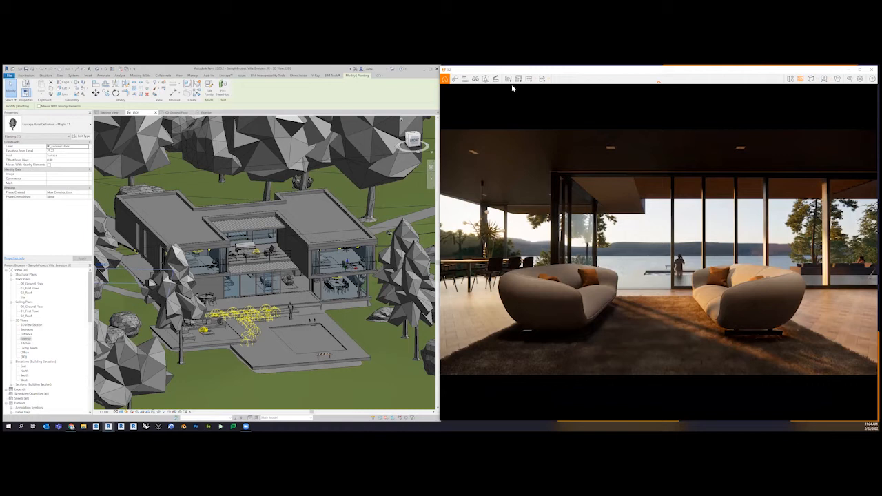
left_click(850, 80)
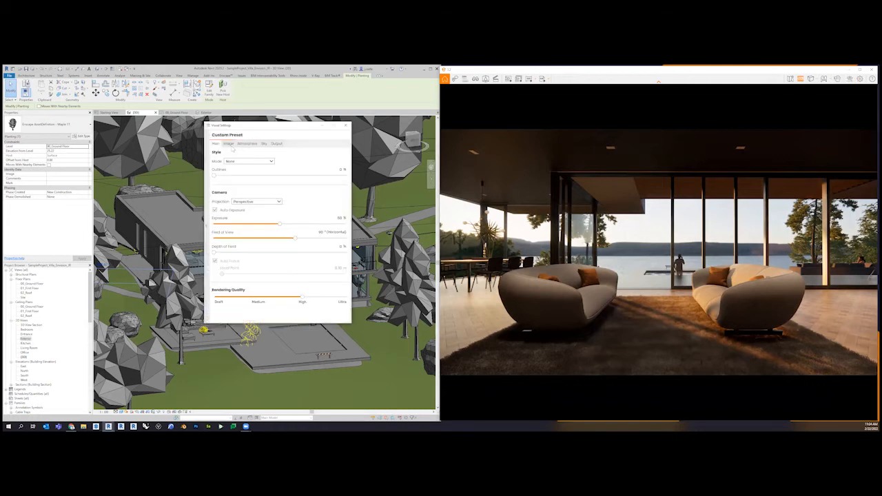
Try a higher saturation in the Image corrections of the custom preset, then reset it to the default value
left_click(228, 143)
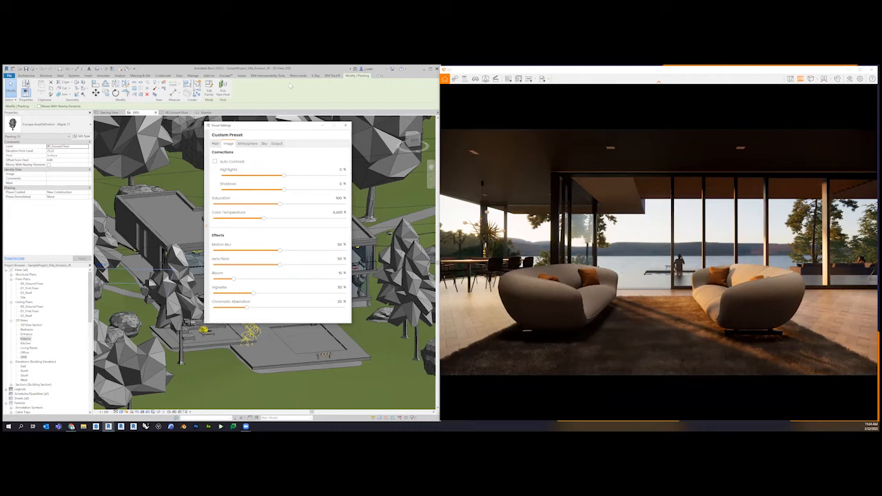
left_click_drag(283, 126, 210, 125)
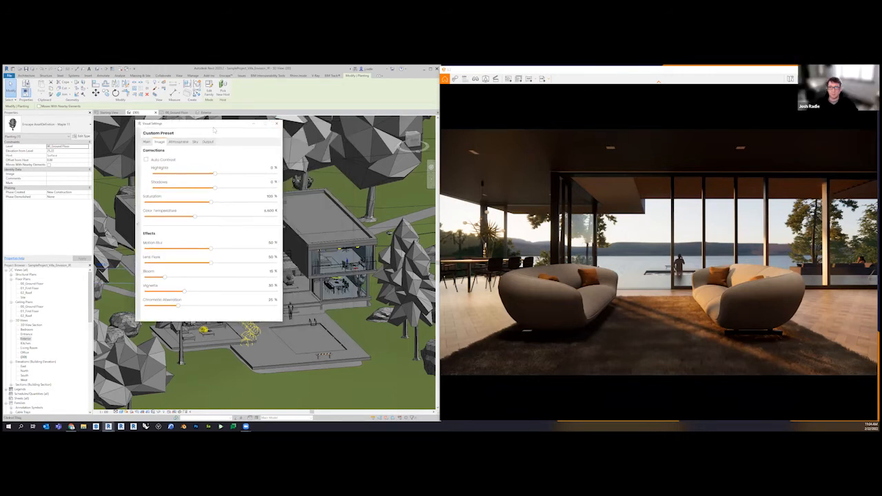
left_click_drag(204, 128, 269, 131)
left_click_drag(257, 218, 301, 209)
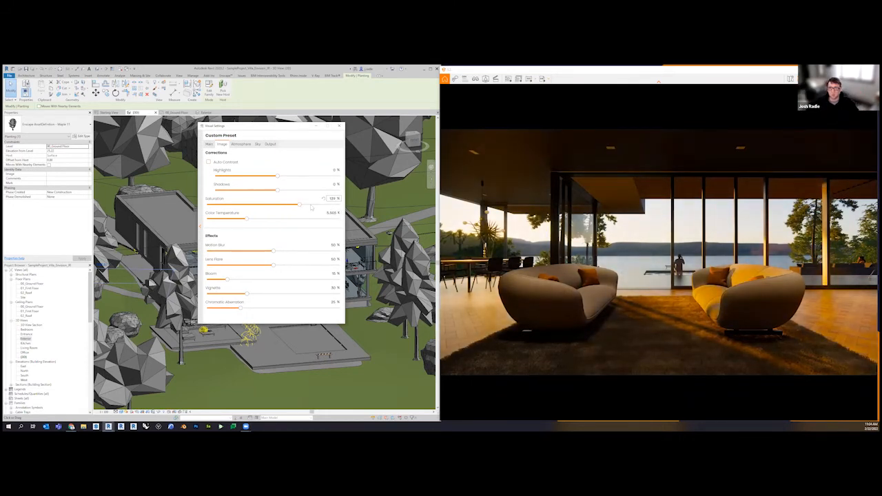
left_click(323, 199)
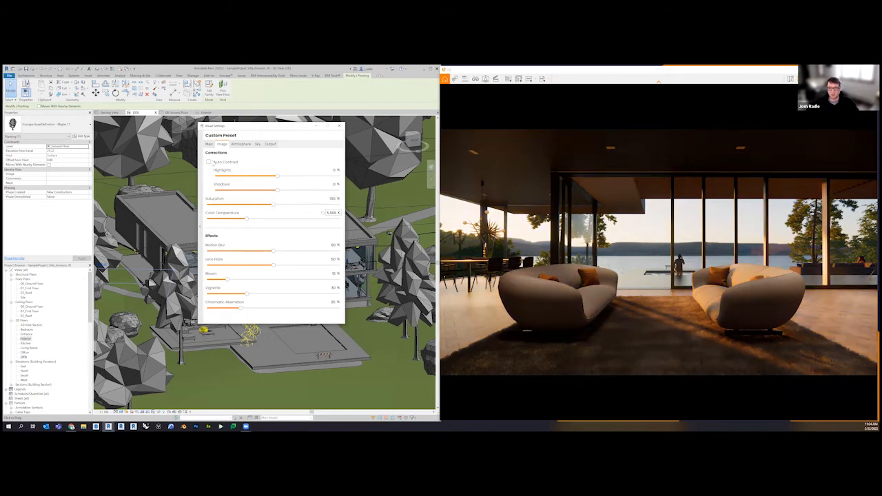
Show the preset list and the View Management list, and compare the presets linked to the Exterior, Kitchen, Living Room, Office and {3D} views
left_click(201, 229)
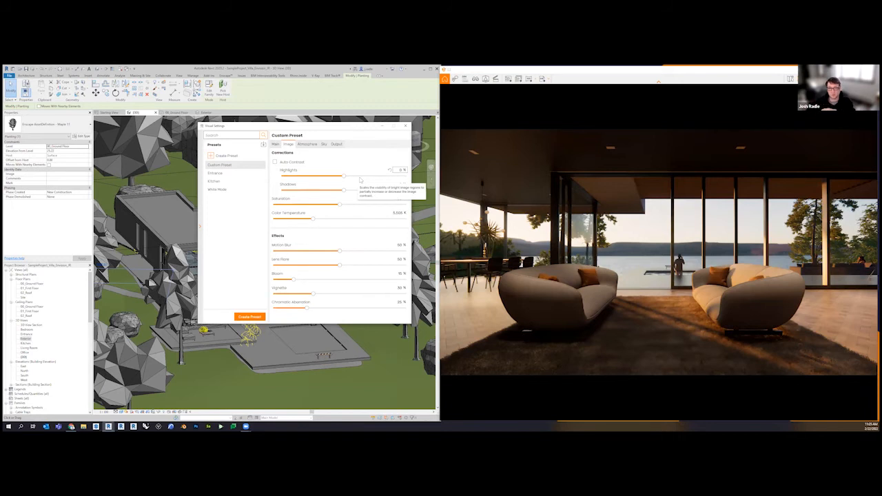
left_click_drag(590, 73, 591, 81)
left_click(477, 86)
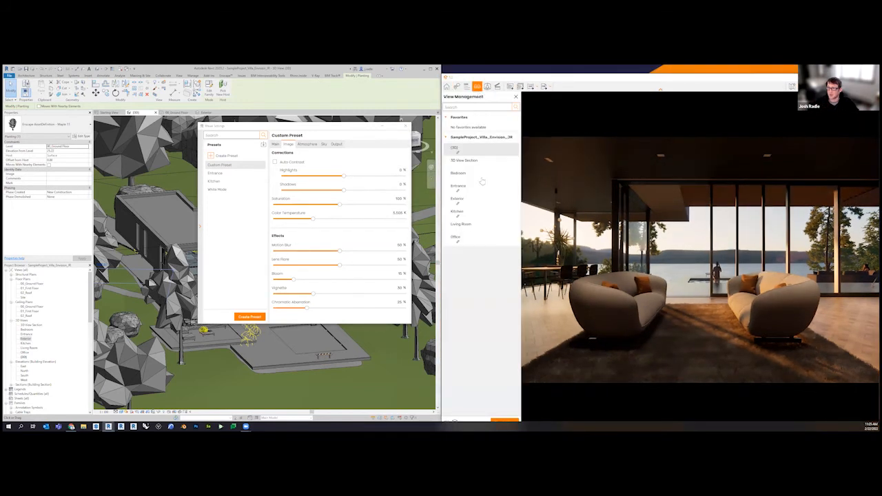
left_click(481, 184)
left_click(474, 198)
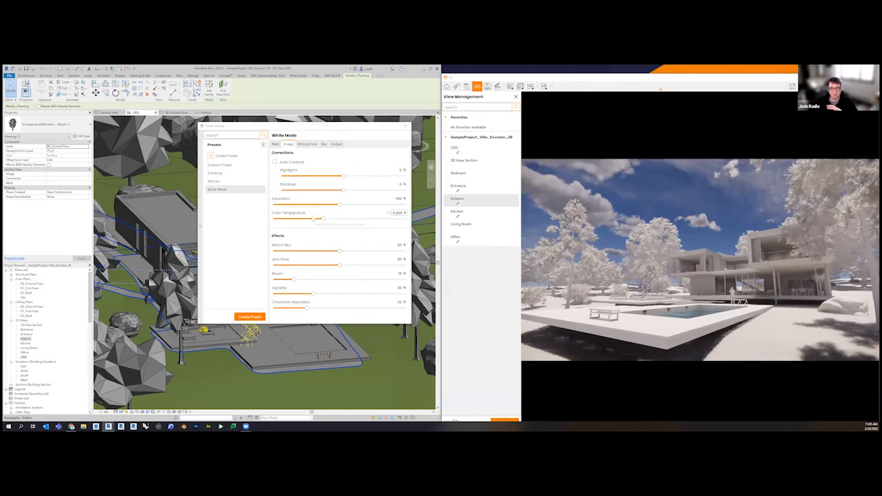
left_click(466, 215)
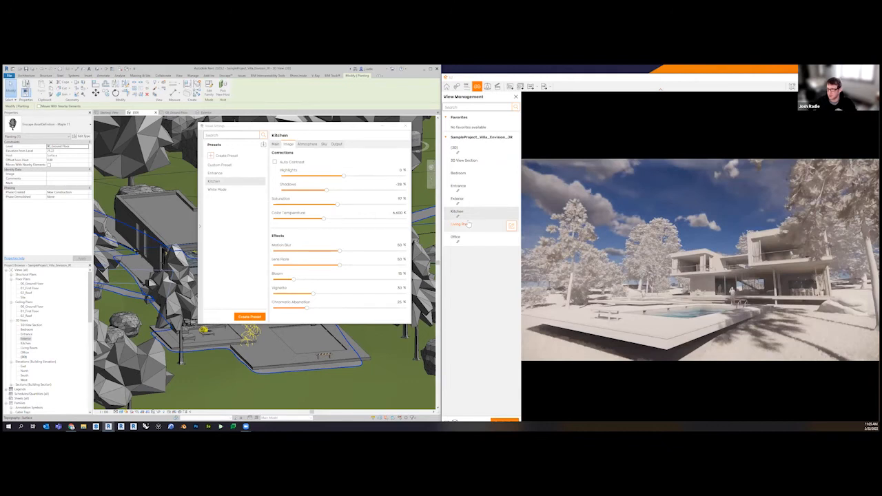
left_click(468, 224)
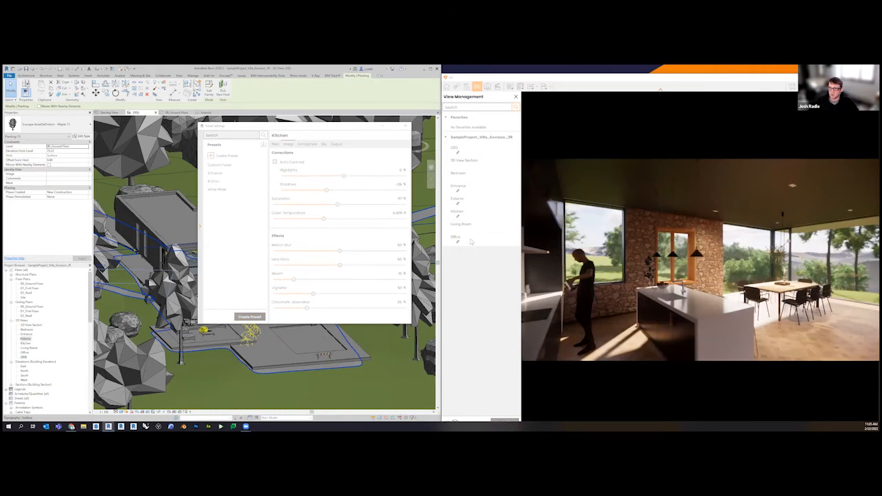
left_click(471, 240)
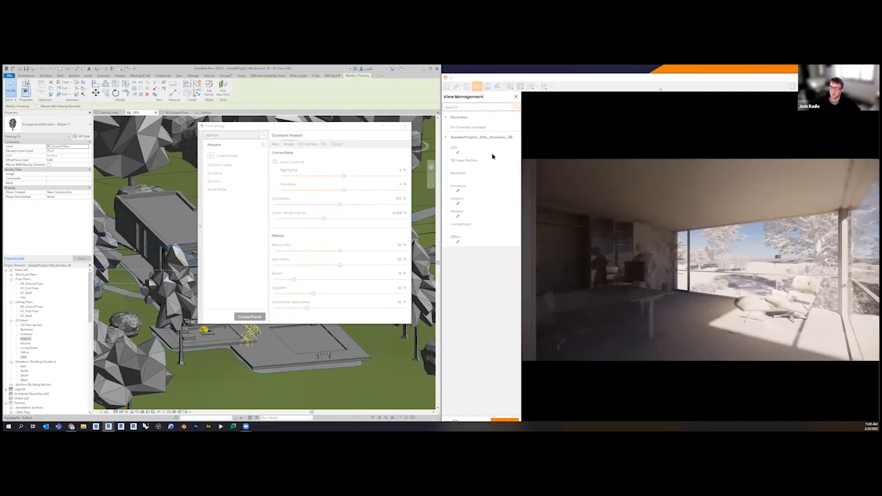
left_click(492, 154)
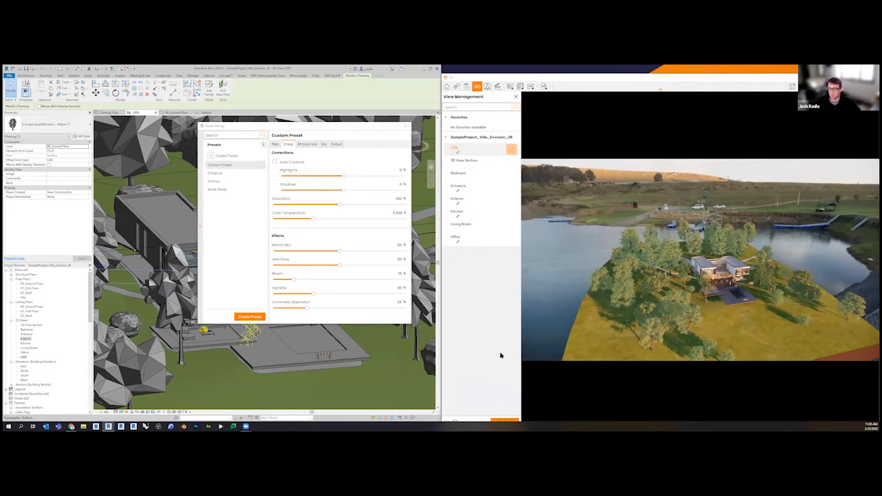
Check the linked visual preset of the {3D} view in its edit settings, then close the view management and Visual Settings
left_click(511, 150)
left_click(476, 134)
left_click_drag(586, 78, 588, 74)
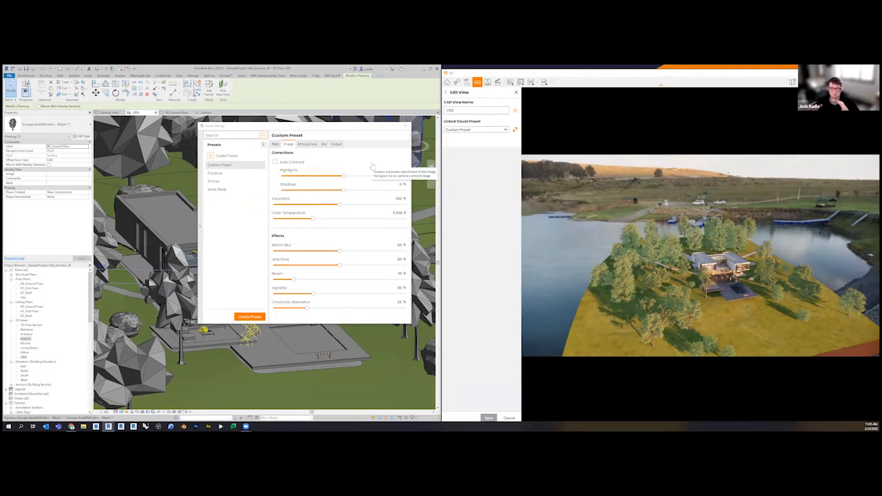
left_click(517, 92)
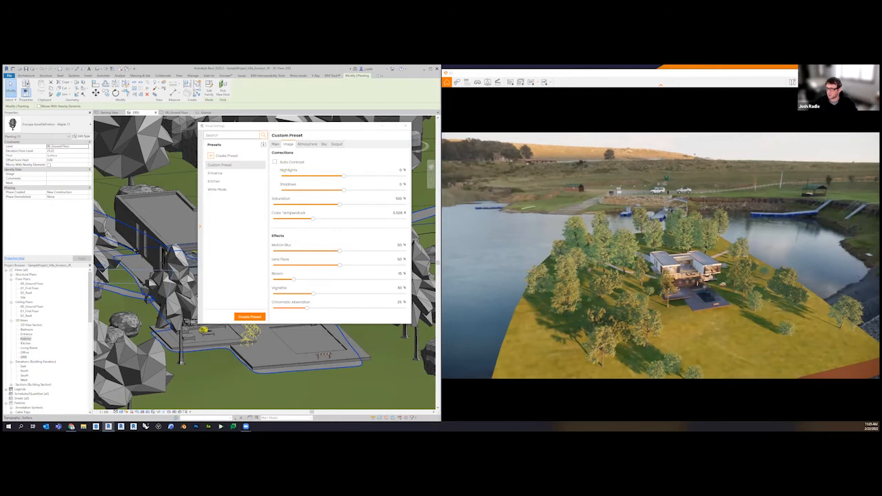
left_click(405, 126)
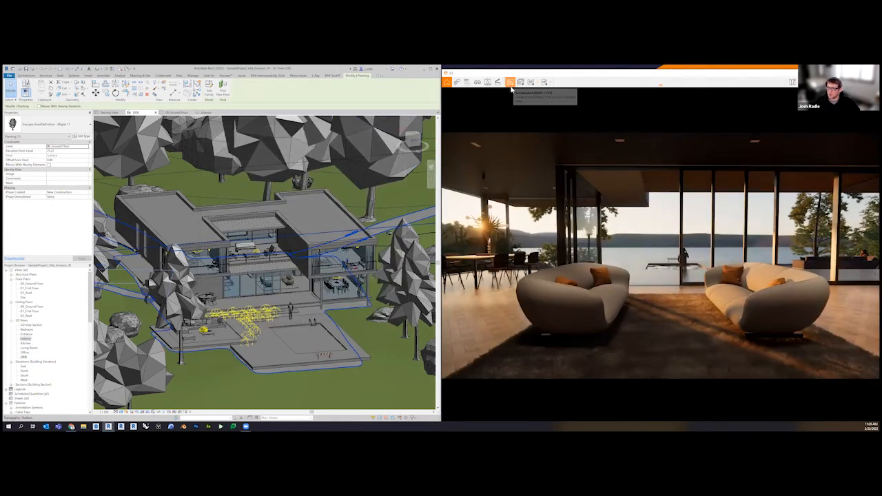
Save a PNG screenshot of the living room view to the Pictures folder, then view the saved image and close it
left_click(510, 82)
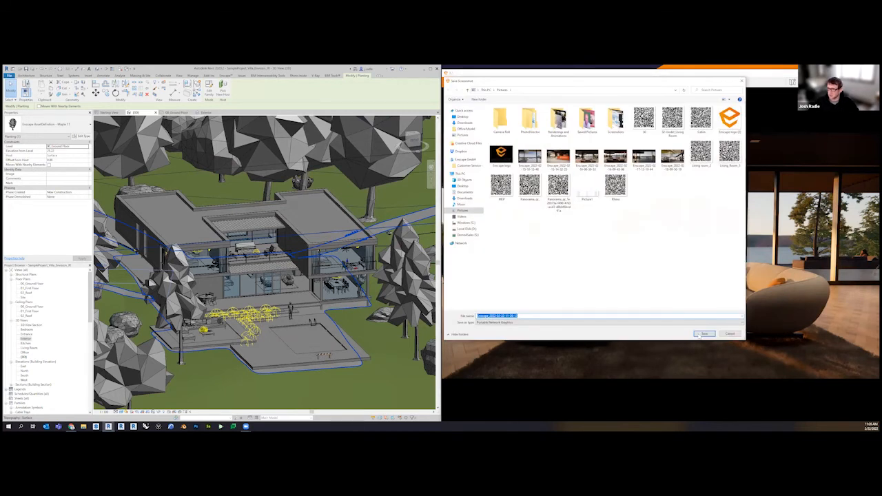
left_click(704, 335)
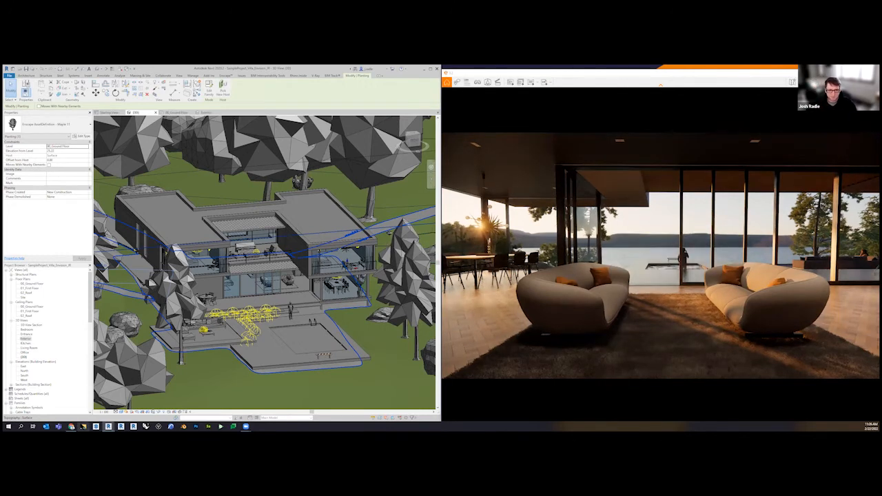
left_click(83, 427)
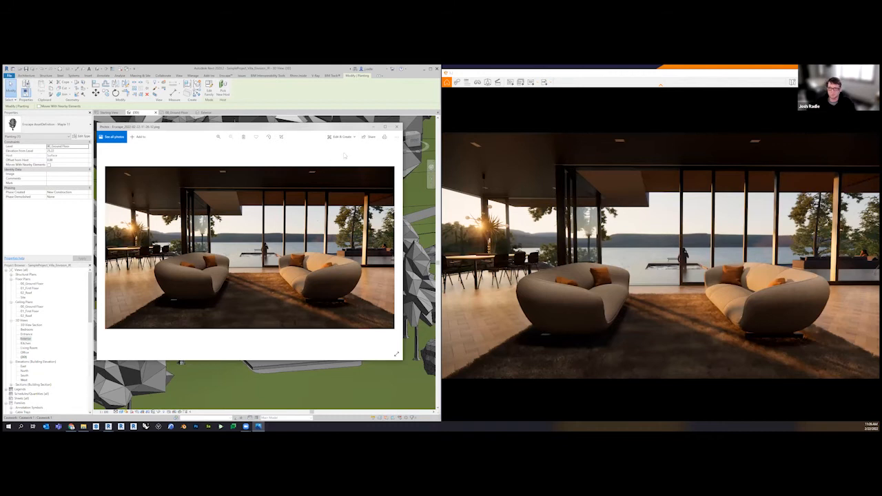
left_click(398, 128)
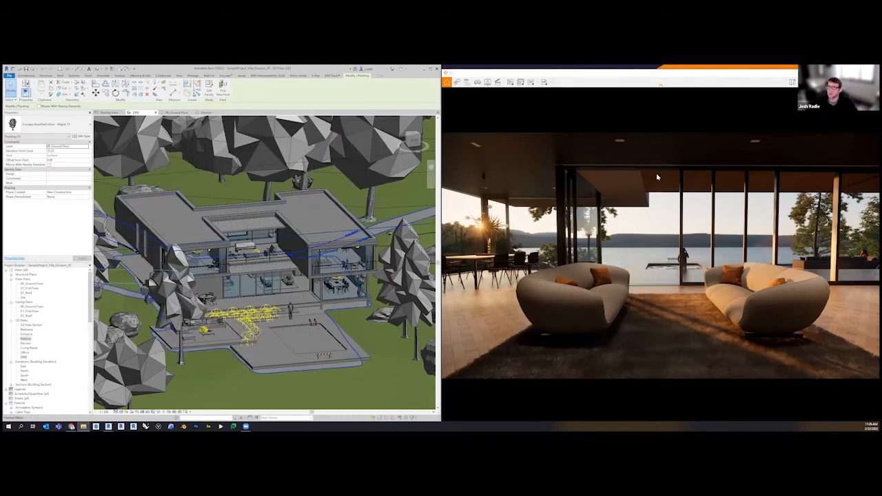
Try Batch Rendering with all views of the villa project selected, then cancel without rendering images
left_click(509, 82)
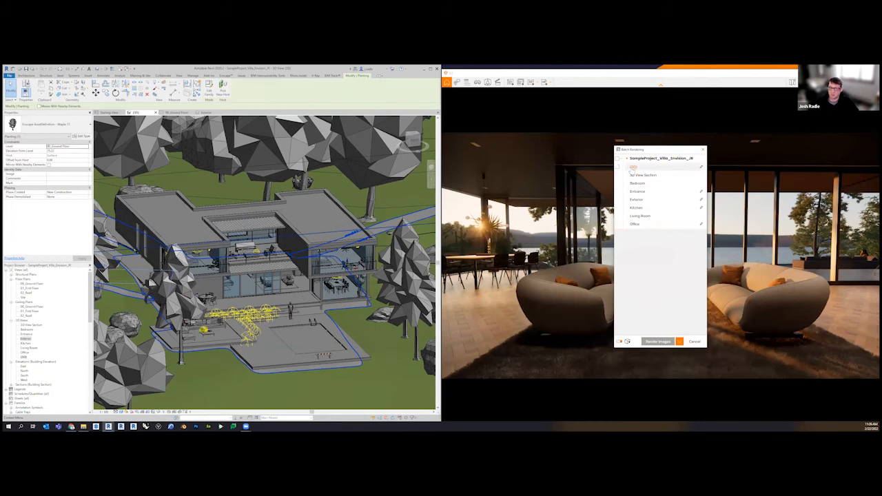
left_click(617, 158)
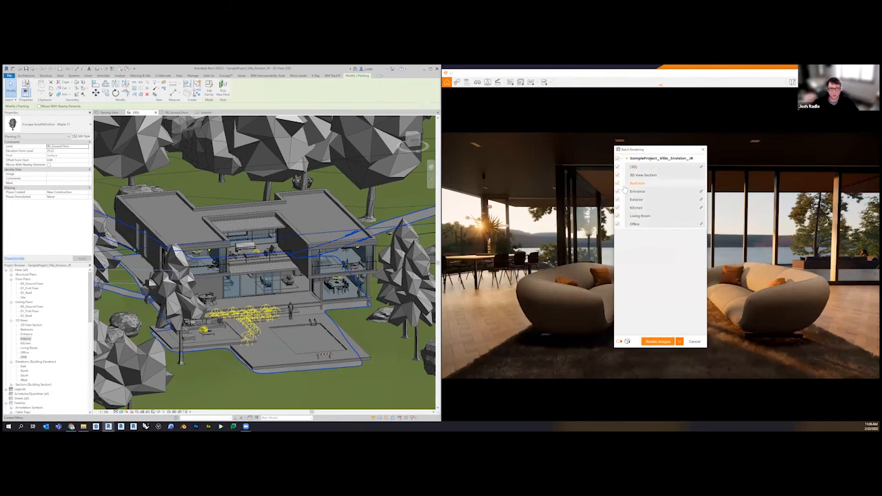
left_click(695, 342)
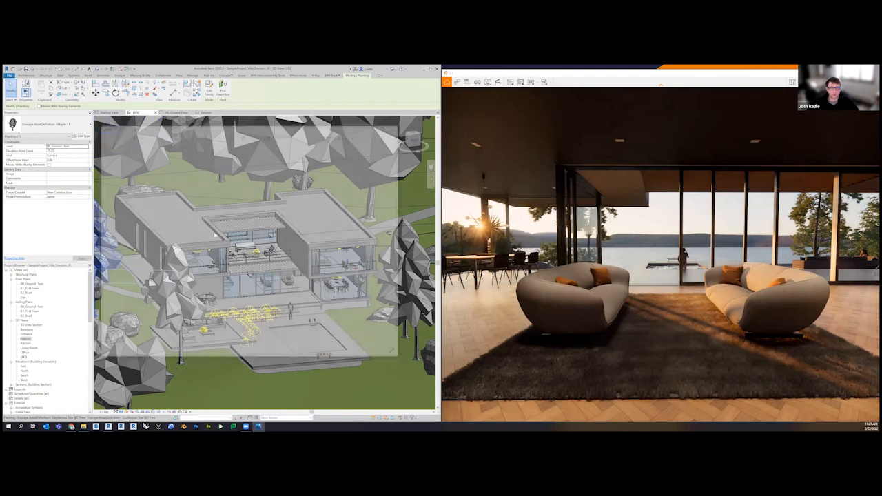
View the living room QR code image and close it, then look at the Mono and Stereo Panorama options
scroll(345, 238, "up", 6, "ctrl")
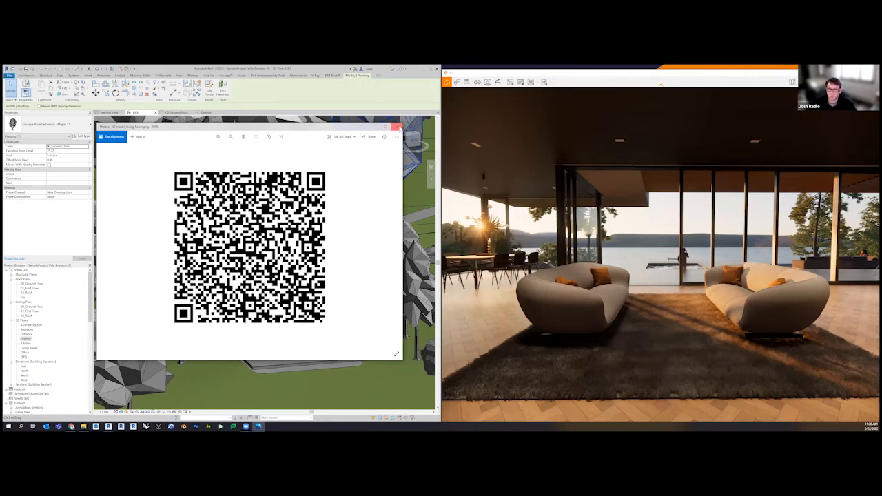
left_click(398, 127)
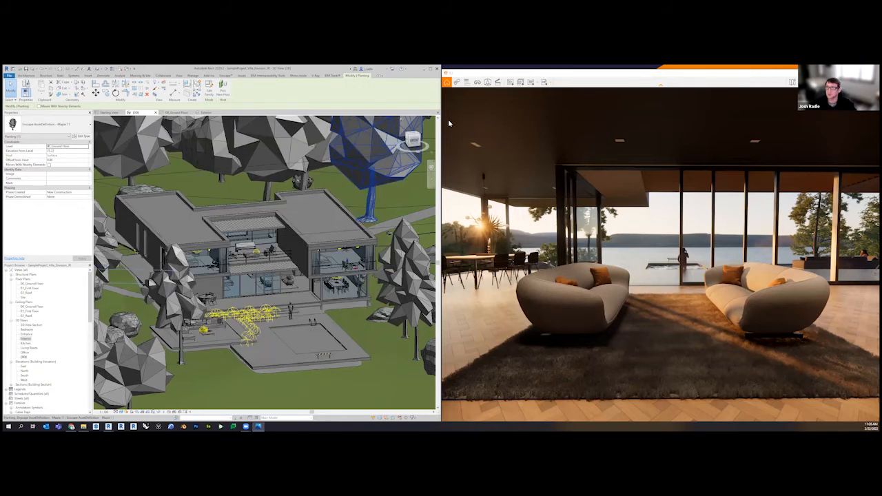
left_click(532, 86)
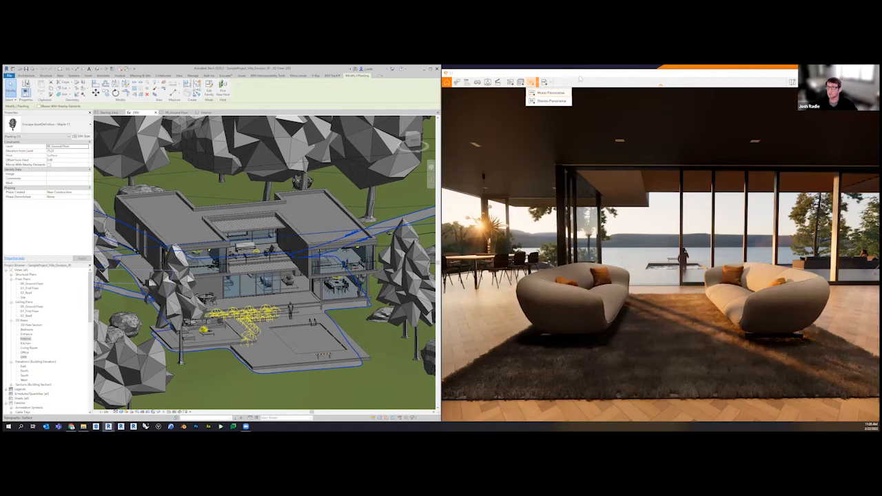
left_click(582, 78)
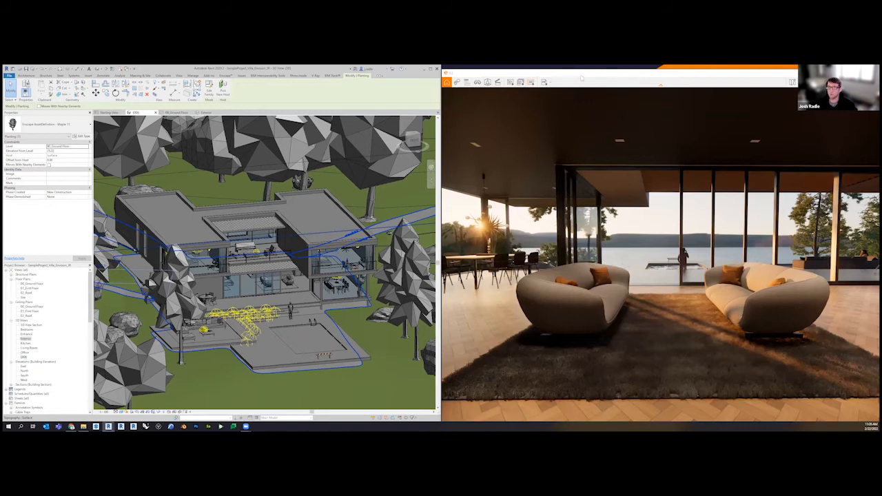
Open Upload Management, copy the link of the first uploaded living room panorama and open that panorama in the web browser
left_click(225, 75)
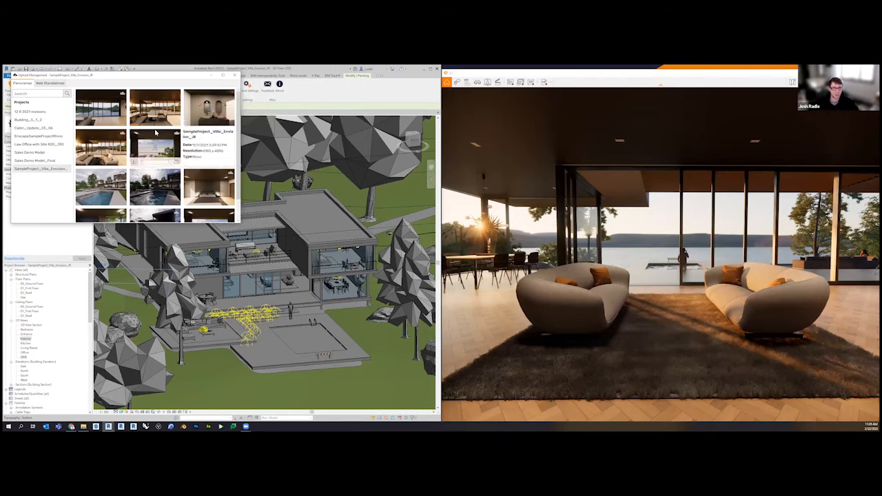
mouse_move(115, 127)
left_click(116, 127)
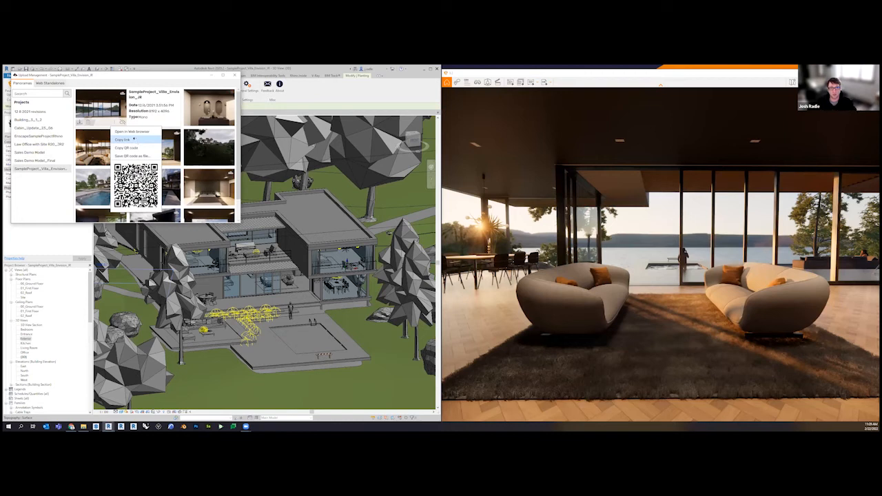
left_click(134, 140)
left_click(118, 125)
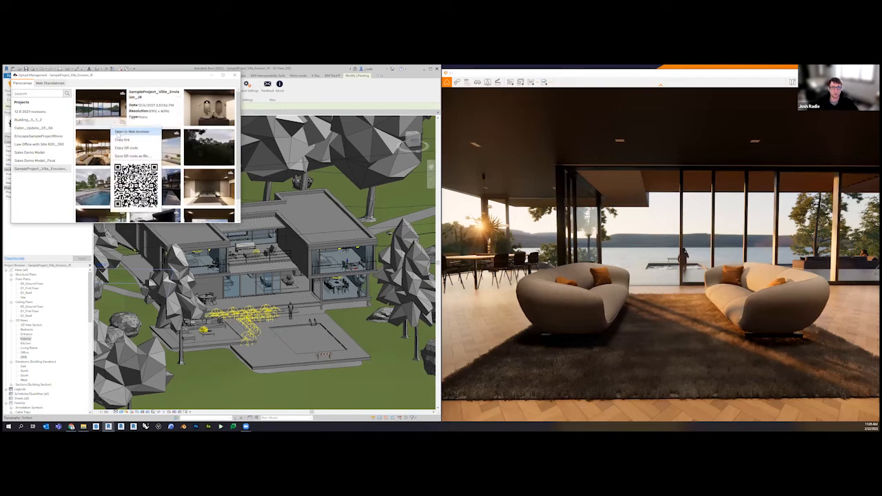
left_click(131, 130)
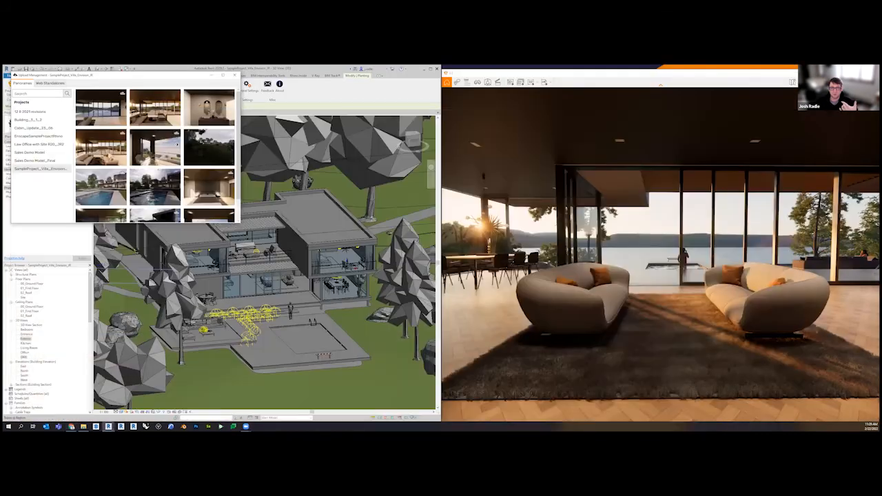
Try replacing the first cloud panorama listed for the villa project with the second local panorama, then cancel the replacement
mouse_move(156, 147)
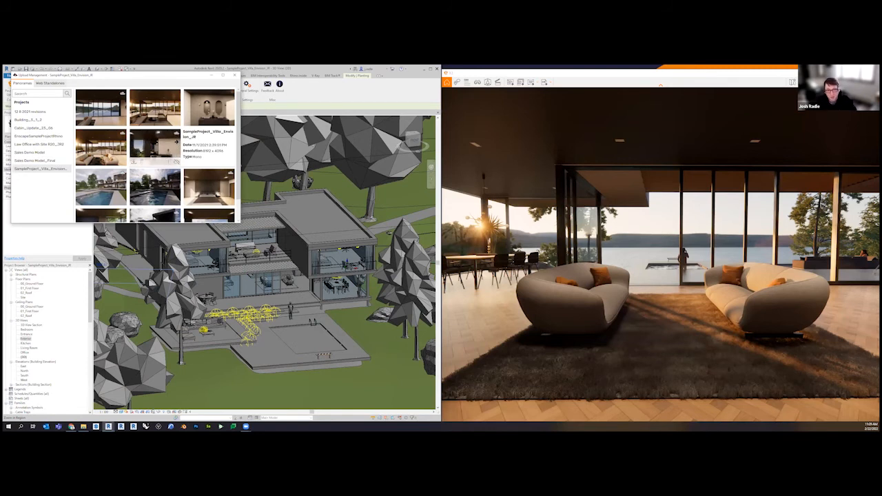
mouse_move(227, 142)
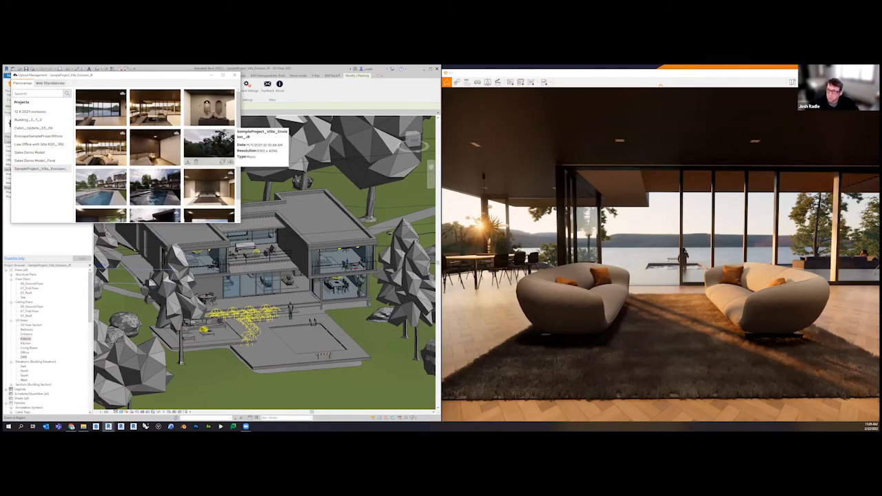
mouse_move(166, 119)
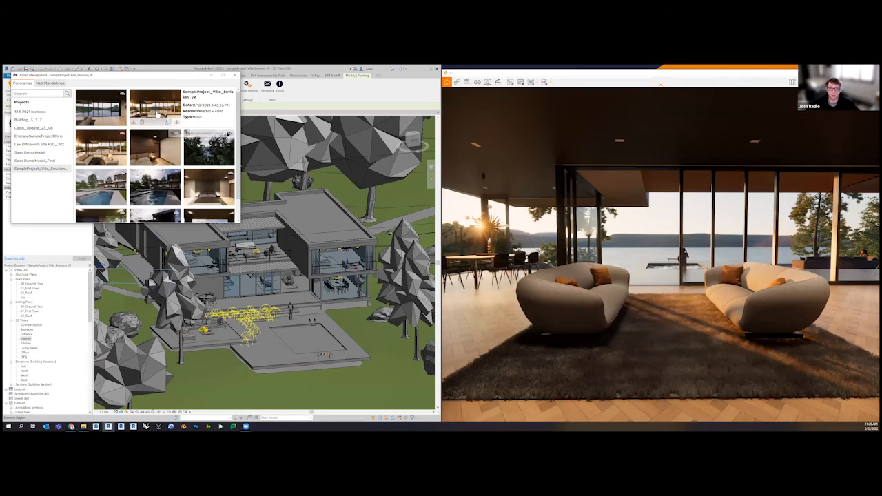
mouse_move(113, 112)
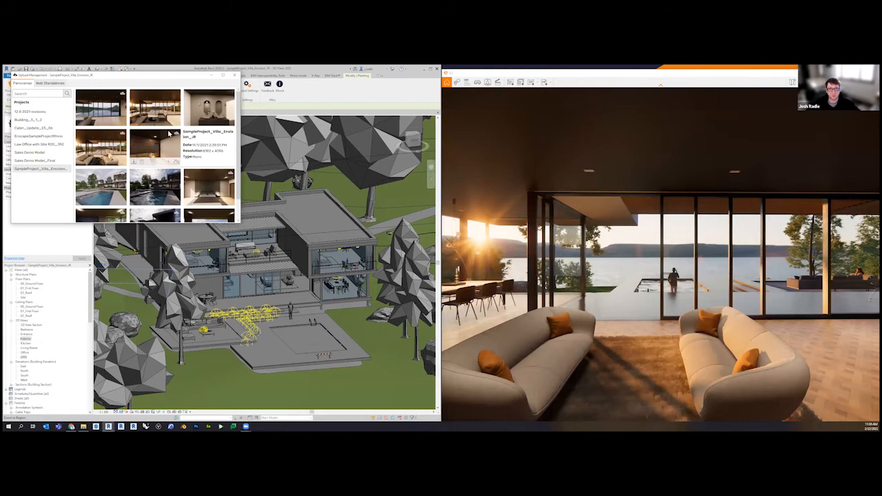
left_click(168, 162)
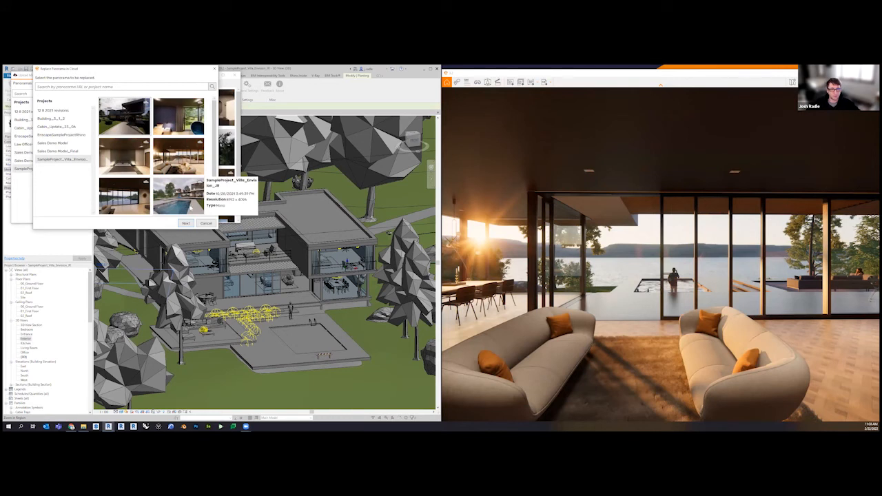
left_click(185, 222)
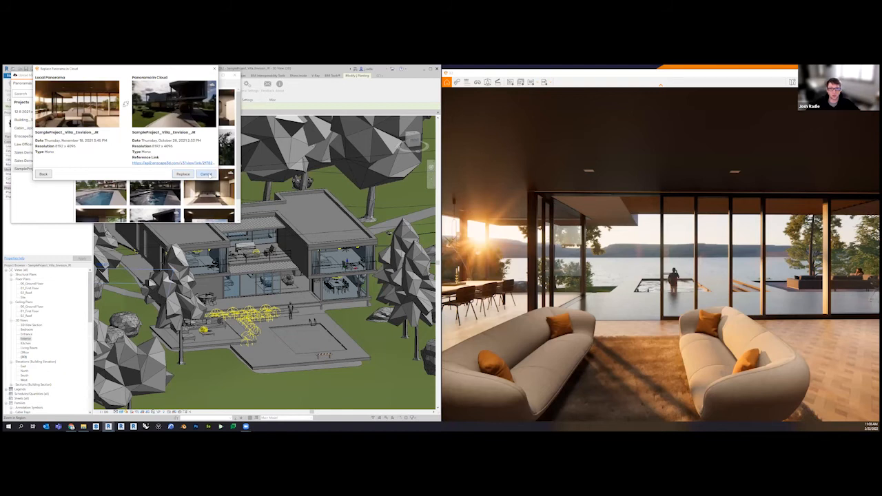
left_click(206, 175)
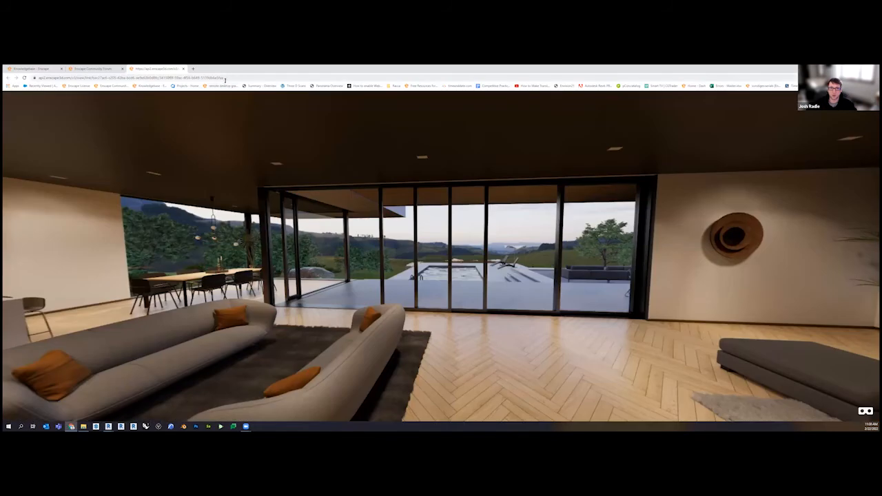
Open Upload Management of the Enscape account in the web browser and open the panorama gallery in the SampleProject_Villa_Envision_JR folder
left_click(221, 78)
type("my")
key("Return")
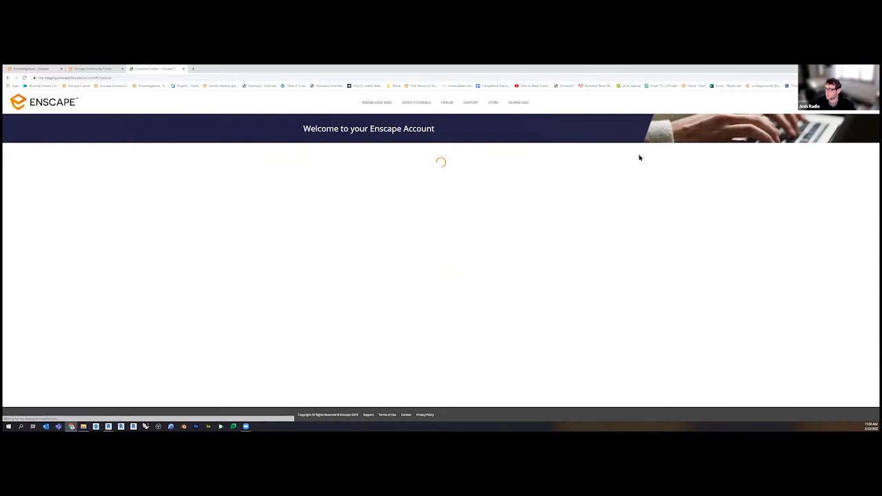
mouse_move(859, 108)
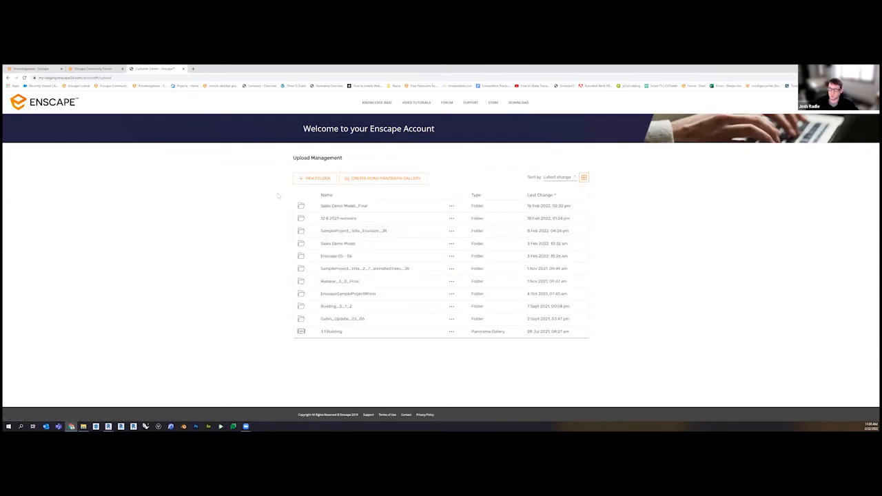
key("ctrl")
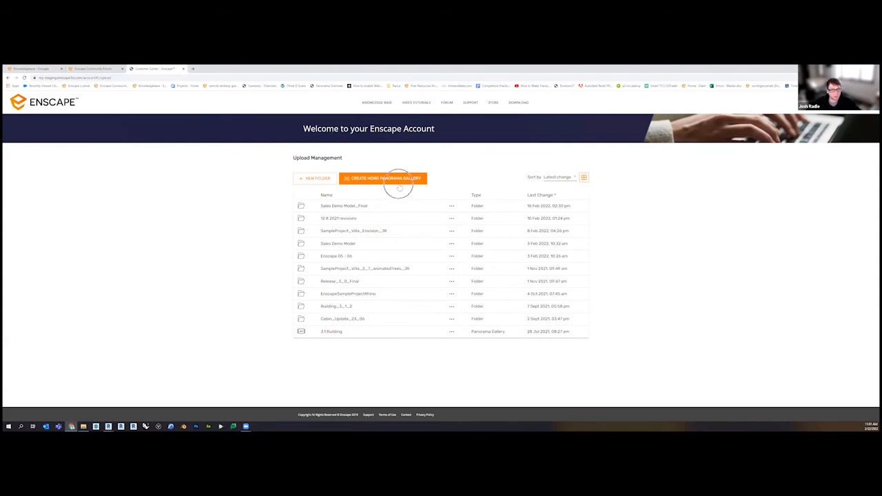
left_click(431, 229)
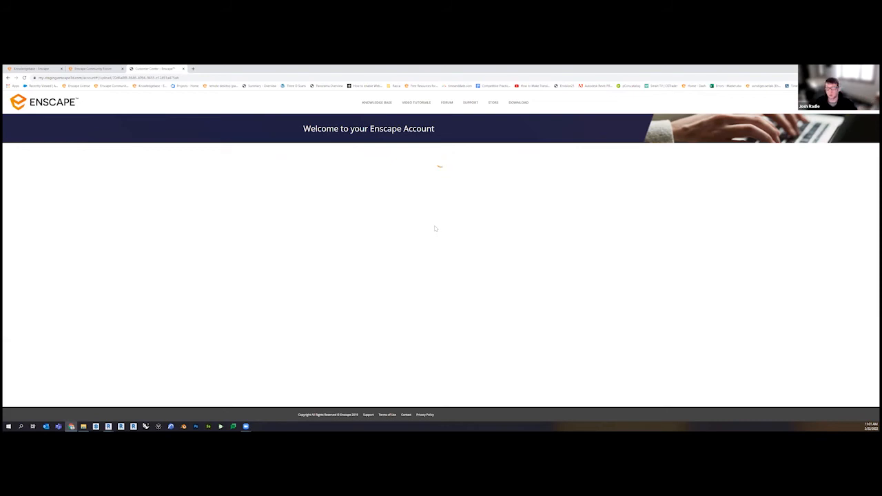
left_click(309, 237)
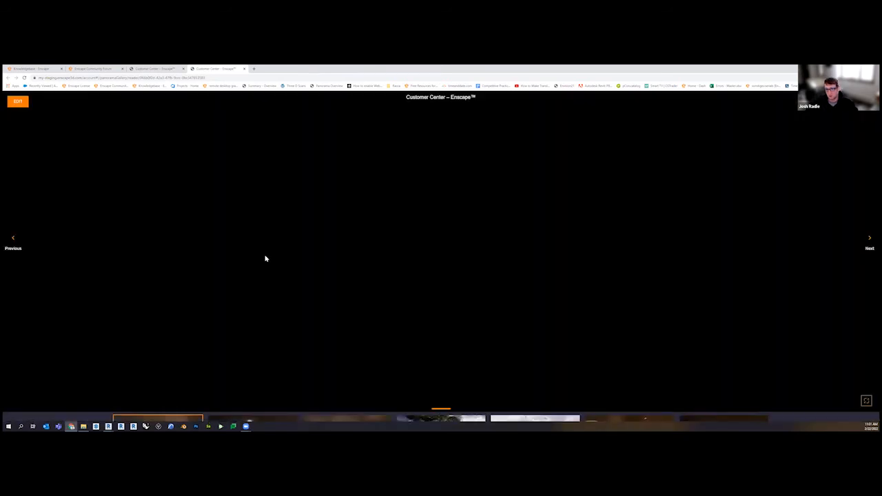
Browse the panorama gallery, looking around the interior rooms and ending at the exterior driveway panorama
mouse_move(233, 403)
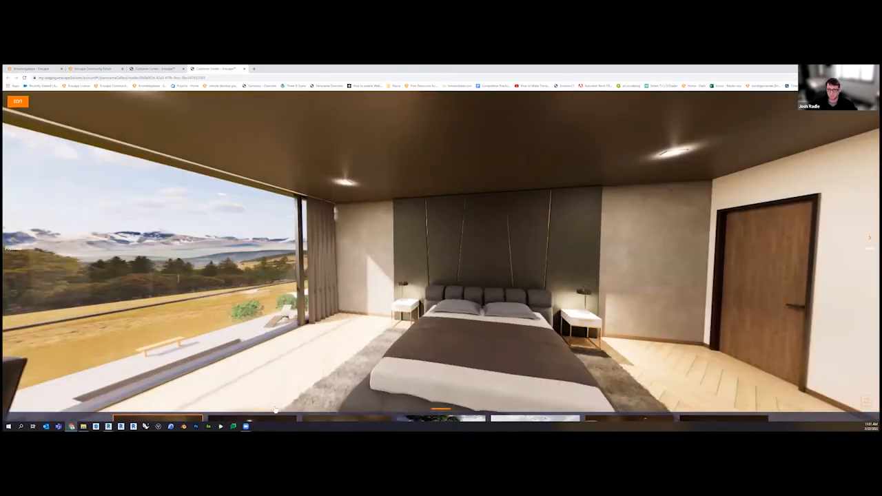
left_click(275, 414)
left_click_drag(654, 333, 200, 303)
left_click_drag(545, 348, 324, 359)
mouse_move(419, 417)
left_click(439, 405)
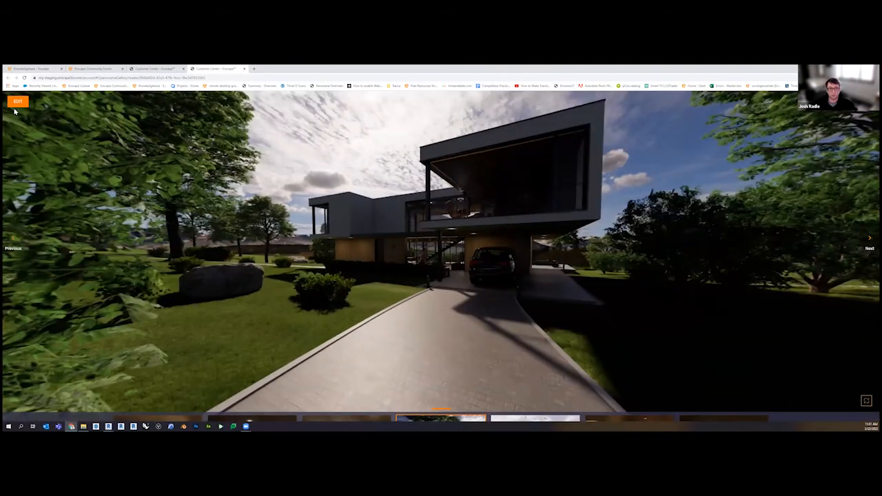
Start editing the panorama gallery and switch it from Gallery to Tour mode
left_click(16, 102)
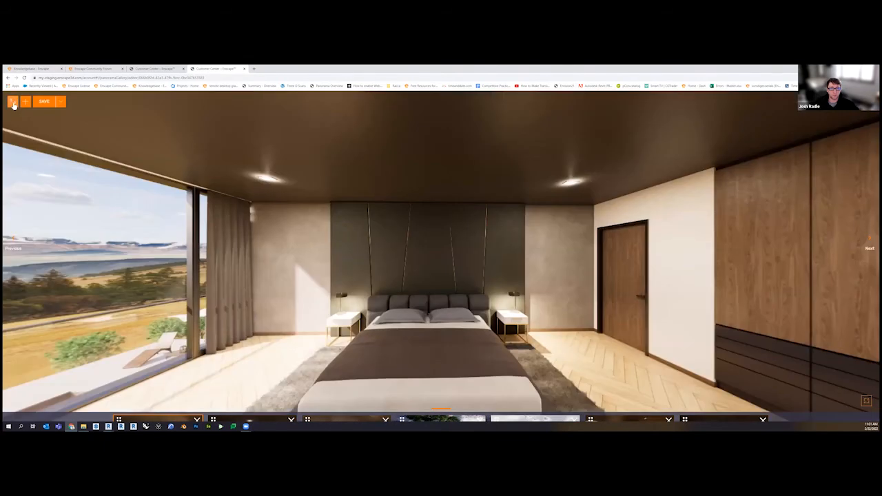
left_click(12, 102)
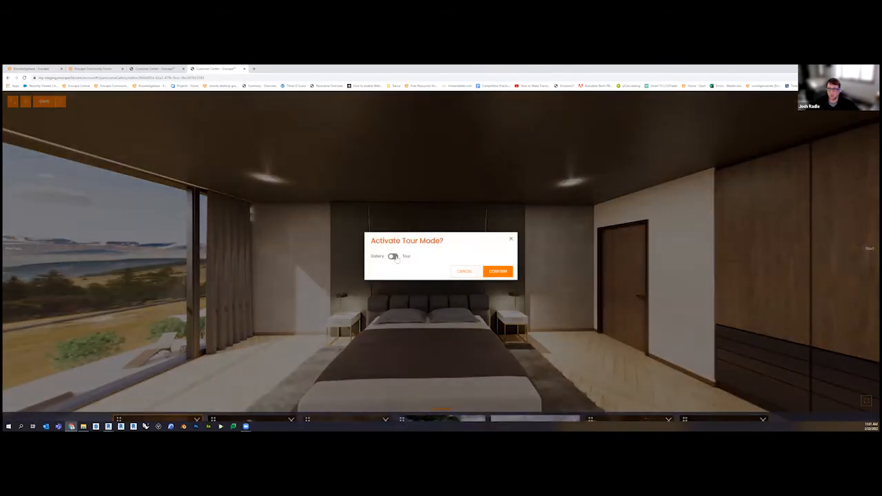
left_click(397, 256)
left_click(497, 280)
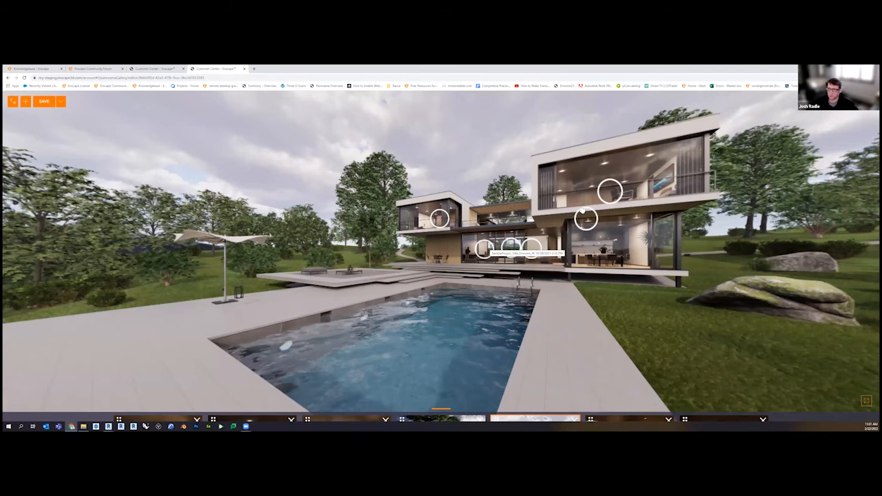
Explore the tour from the pool panorama into the living room through its hotspots, then close Upload Management in Revit
left_click(511, 248)
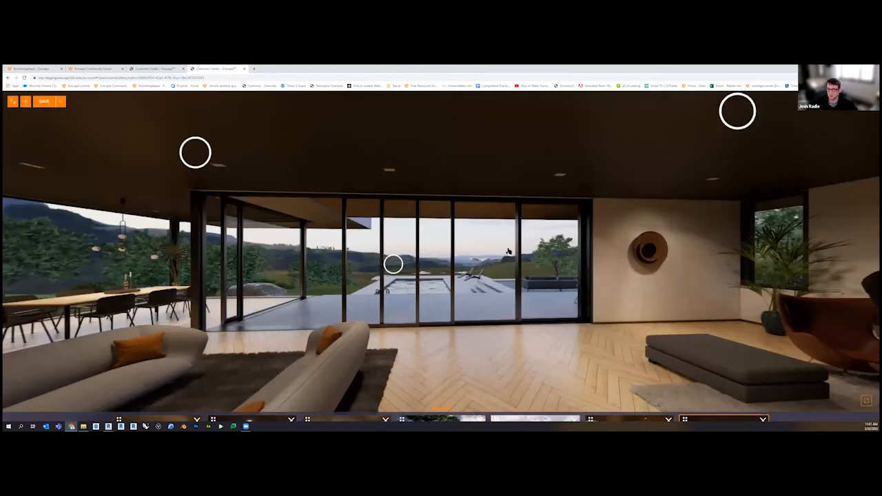
left_click_drag(679, 273, 481, 226)
left_click(487, 215)
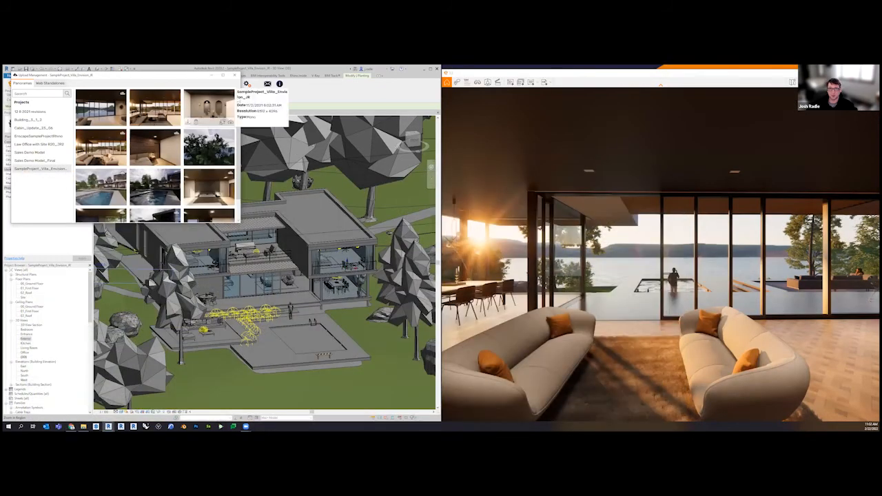
left_click(235, 74)
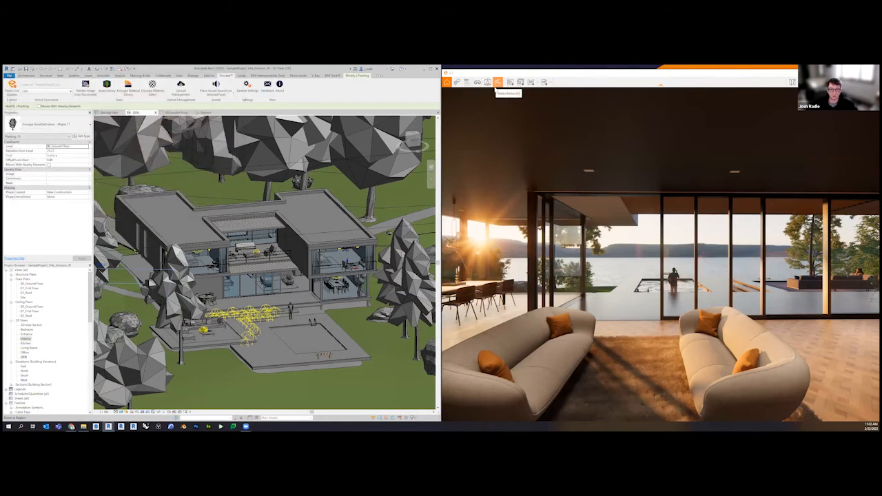
Create a four-keyframe camera path in the Video Editor from the living room out to the pool, and preview it
left_click(497, 82)
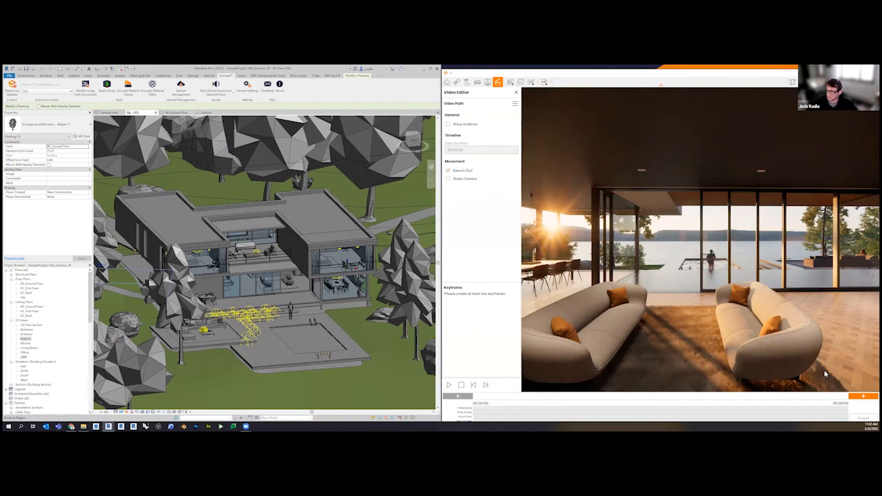
left_click(861, 397)
key("w")
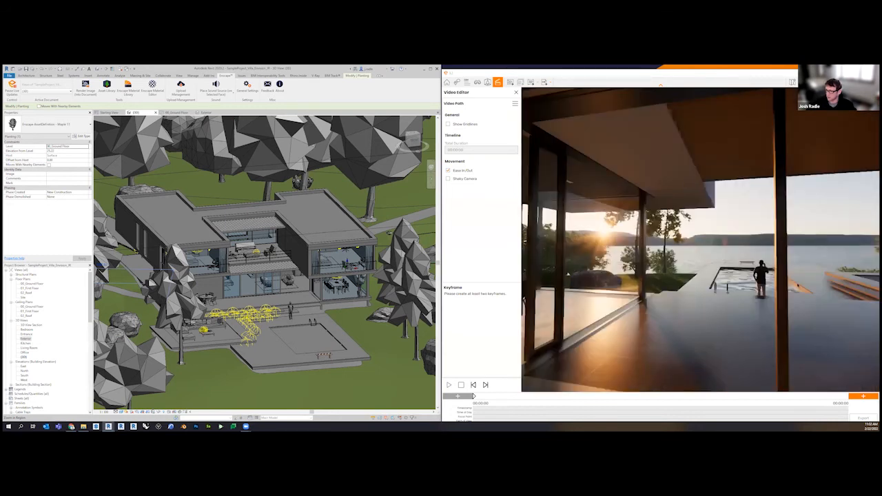
left_click(869, 398)
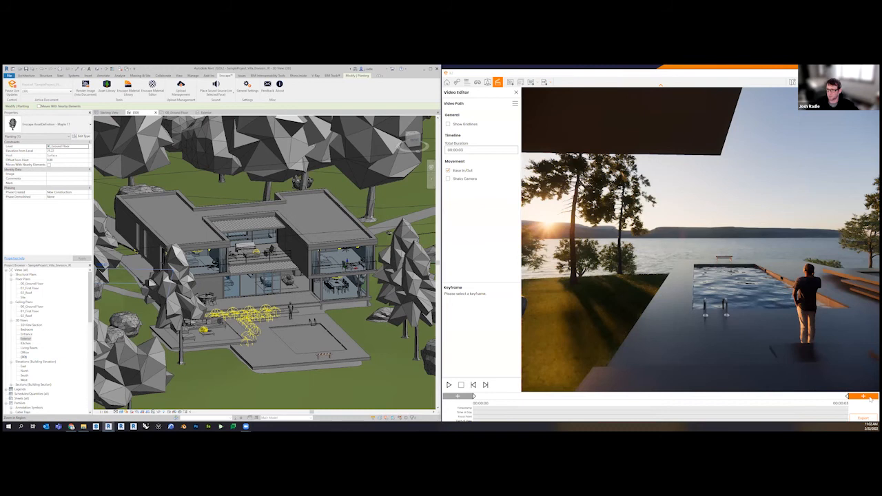
left_click(448, 385)
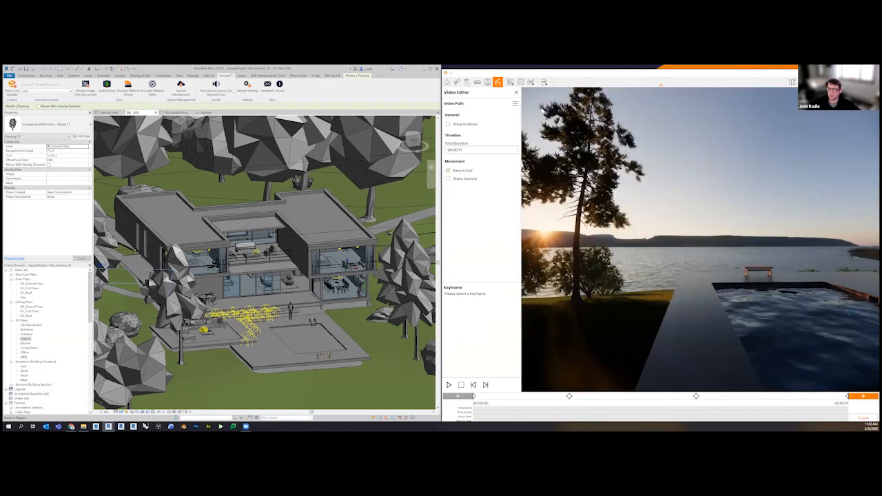
key("ctrl")
Look at the Video Path options and the video export resolution choices, then close the Video Editor without exporting
left_click(515, 104)
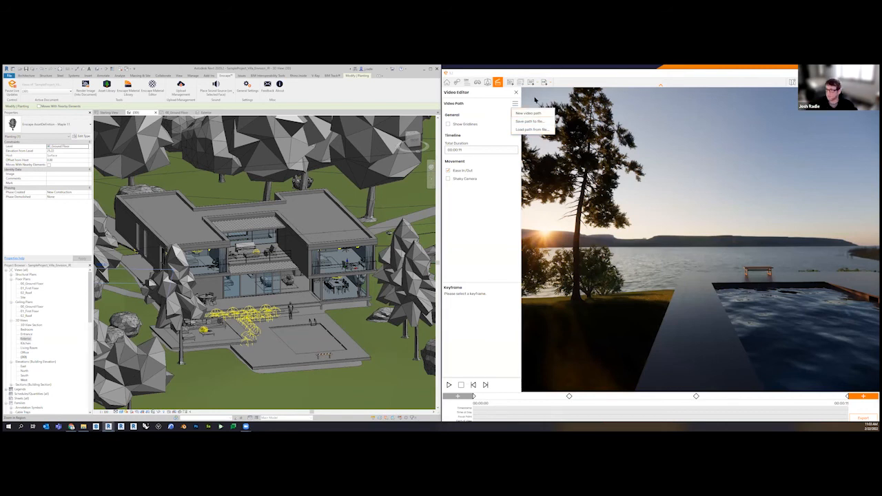
left_click(515, 91)
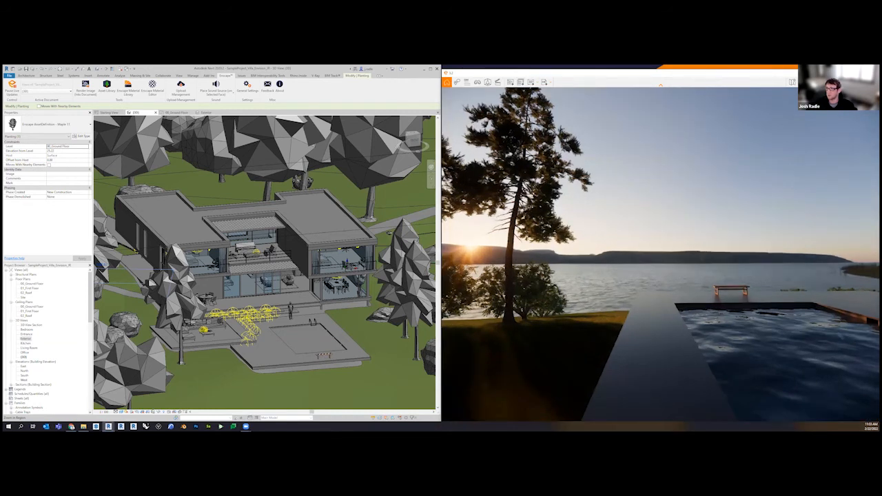
left_click(497, 83)
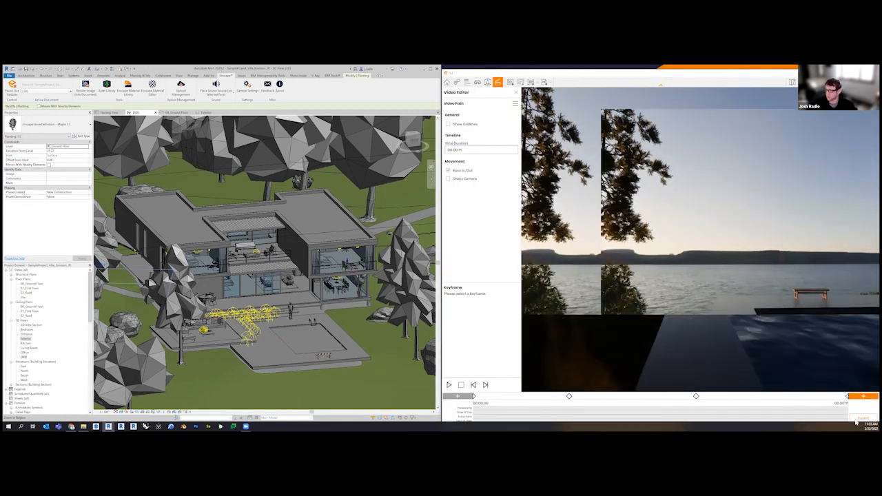
left_click(858, 419)
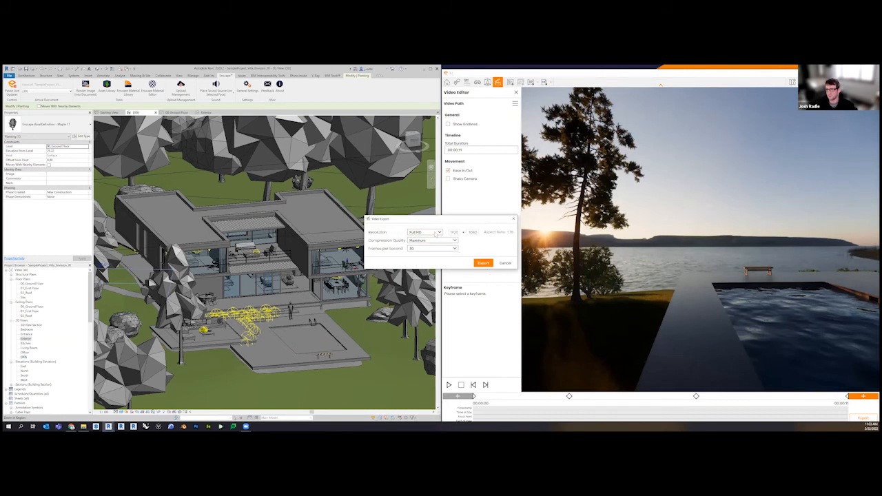
left_click(436, 234)
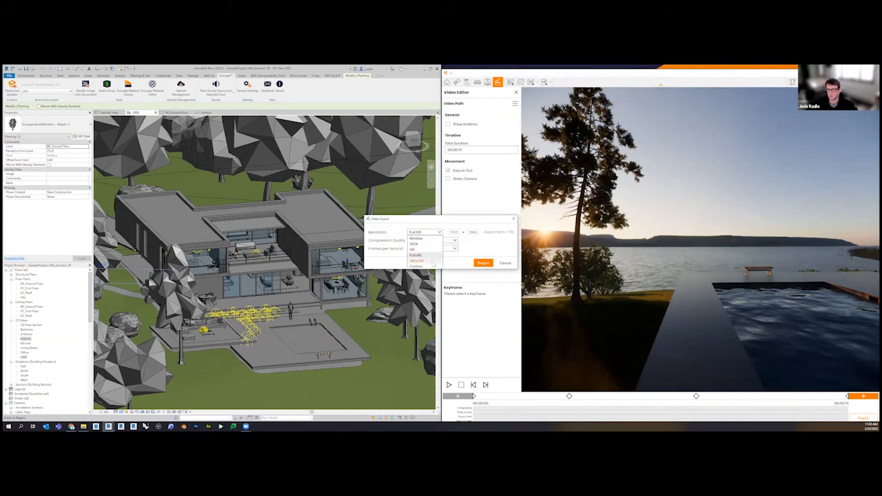
left_click(475, 239)
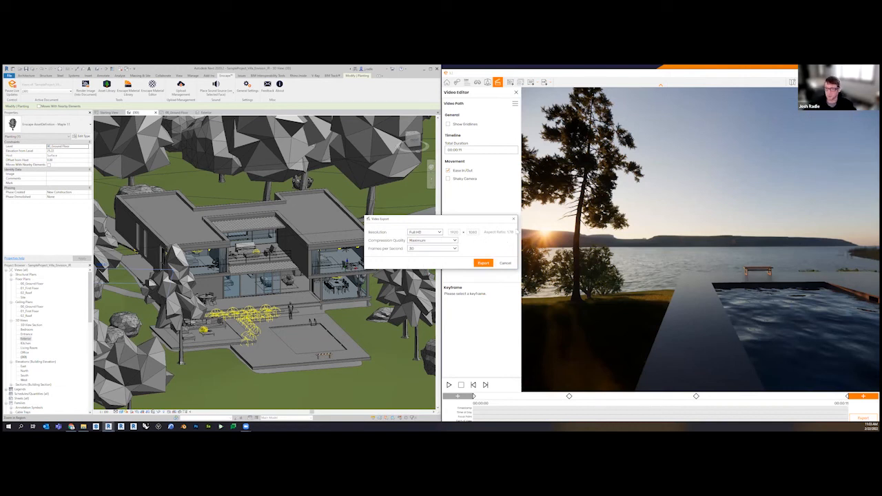
left_click(513, 219)
left_click(515, 92)
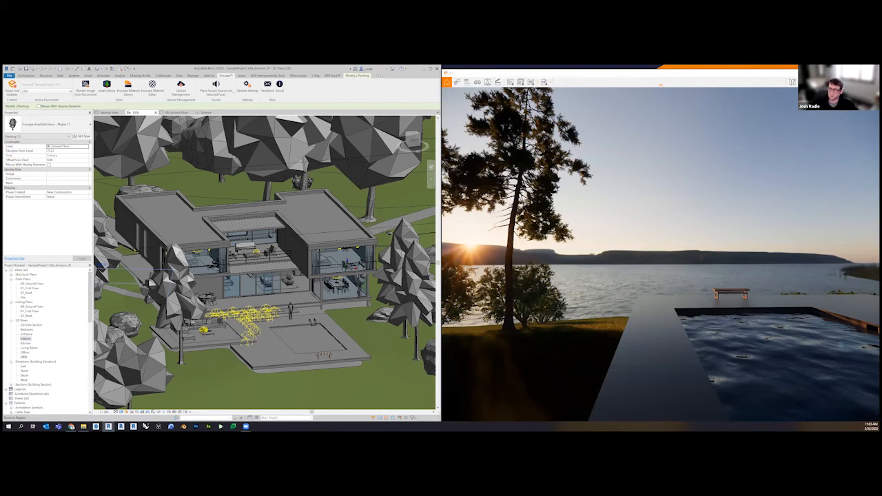
Look at the Exe Standalone and Web Standalone export options from the pool terrace view
left_click(544, 82)
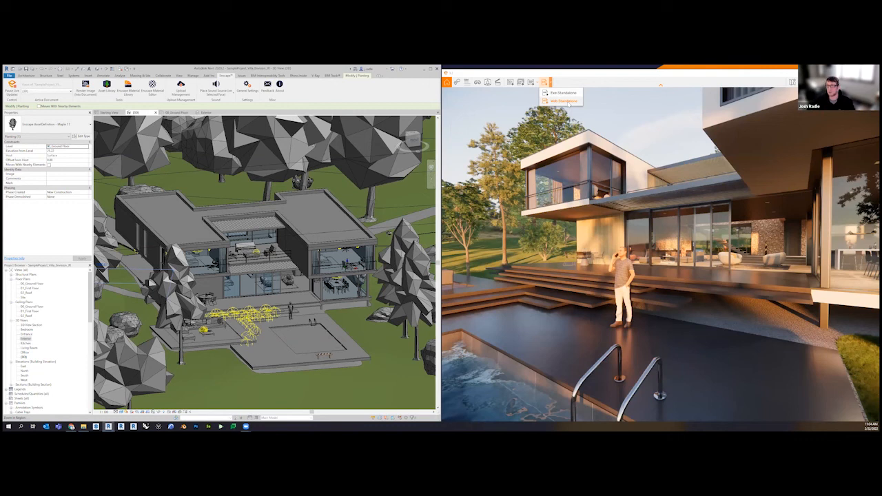
left_click(599, 76)
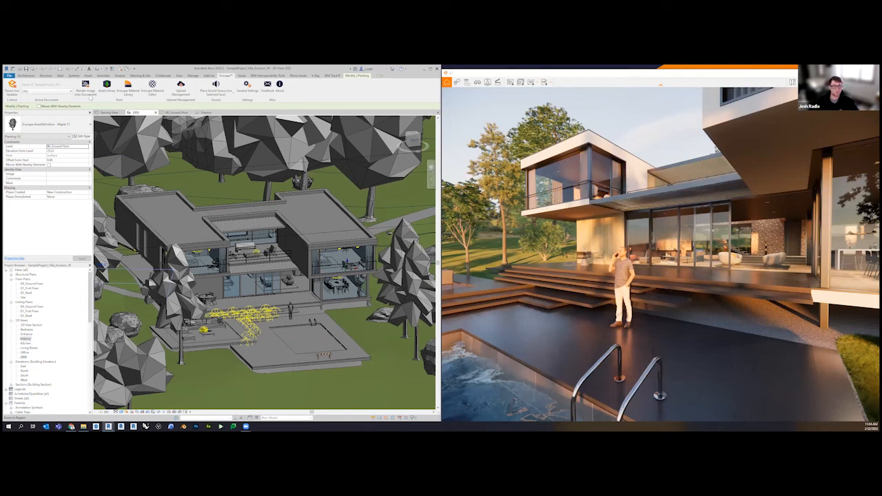
Render the Enscape pool terrace view into the Revit document and open the new rendering from the project's Renderings
left_click(86, 89)
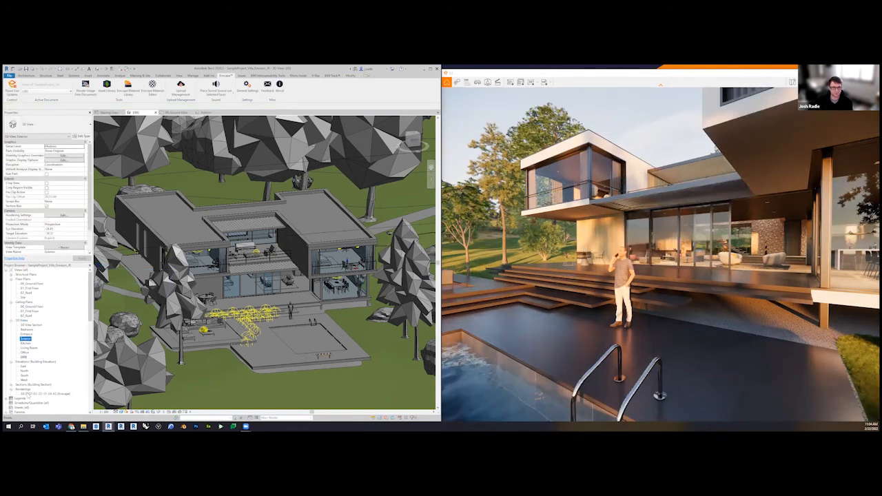
double_click(35, 394)
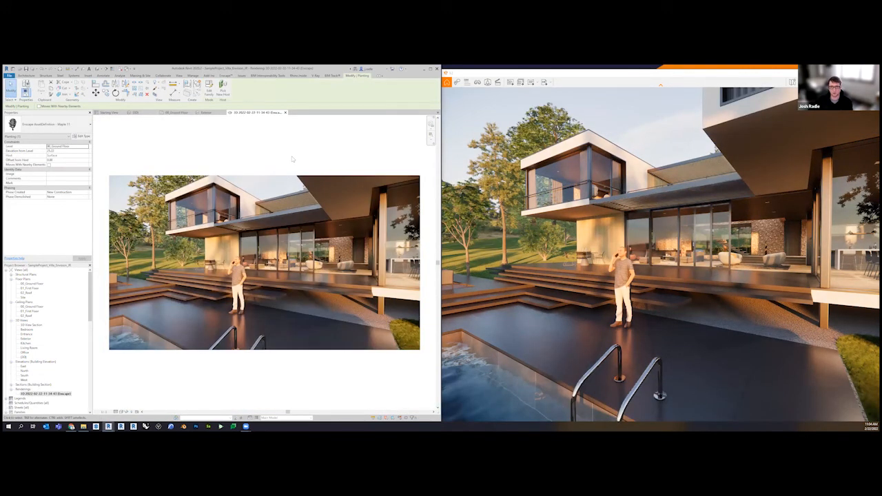
left_click(300, 238)
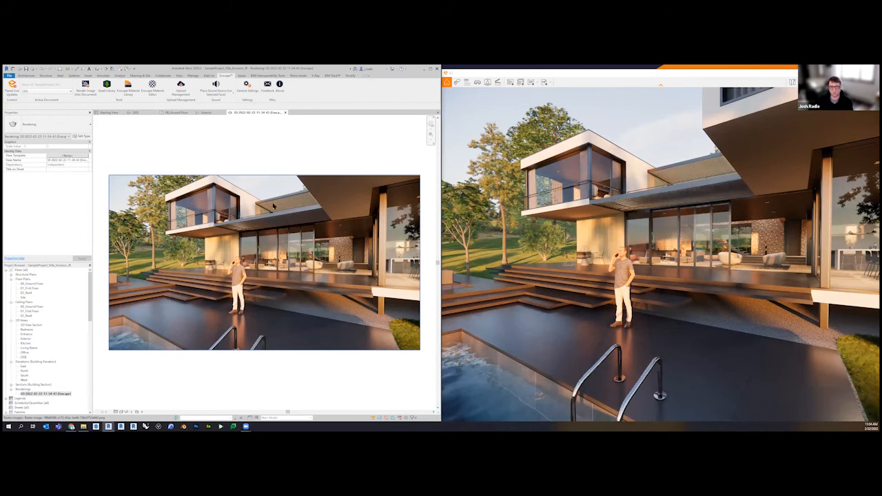
View the Starting View image and the rendering again, then close the rendering and return to the {3D} view
left_click(108, 113)
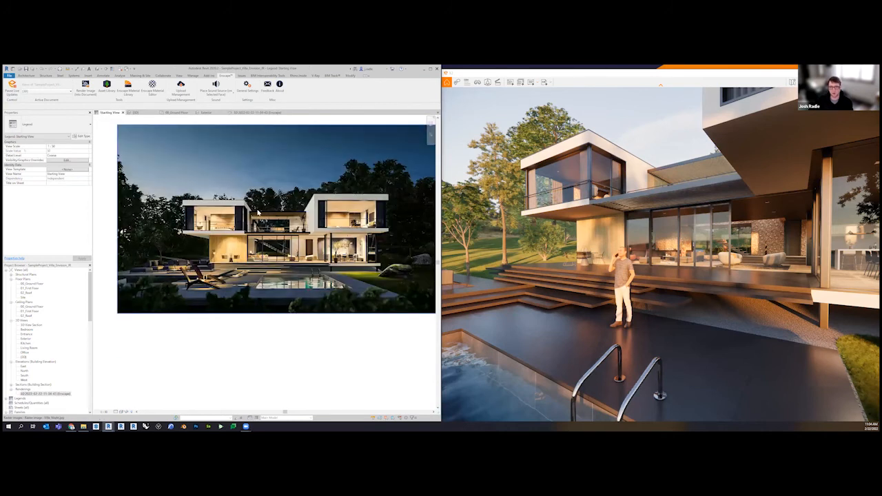
left_click(257, 113)
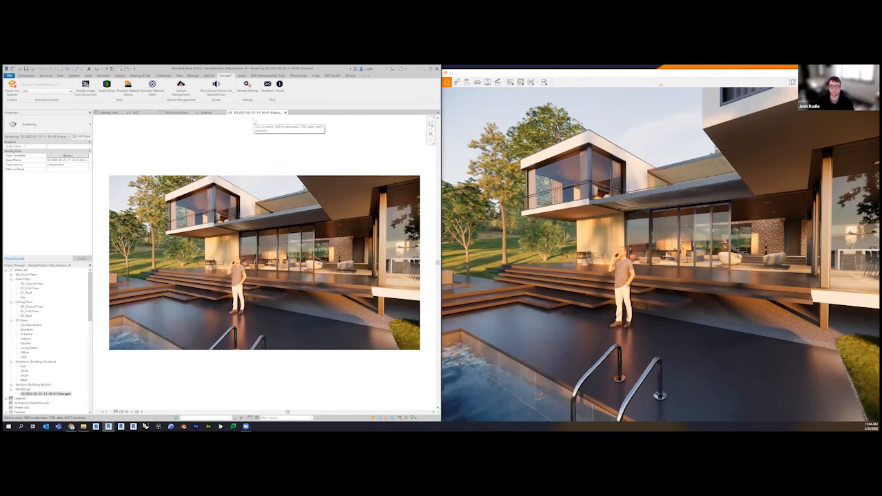
left_click(285, 112)
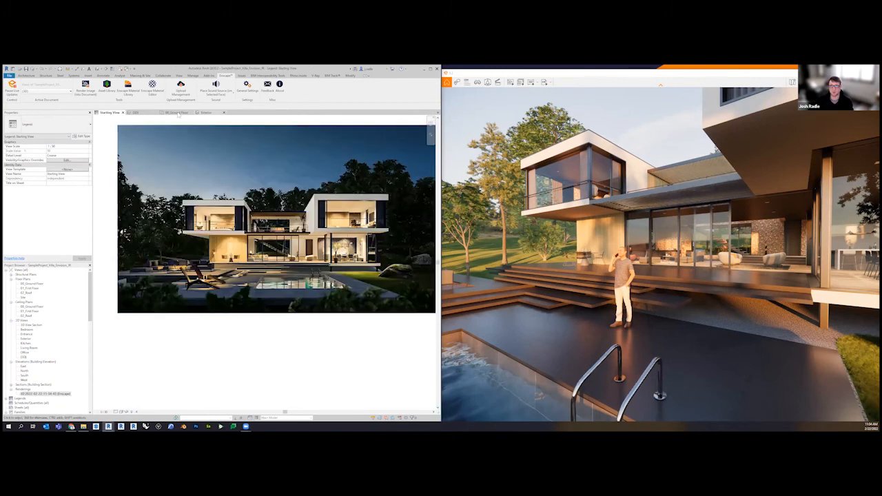
left_click(141, 113)
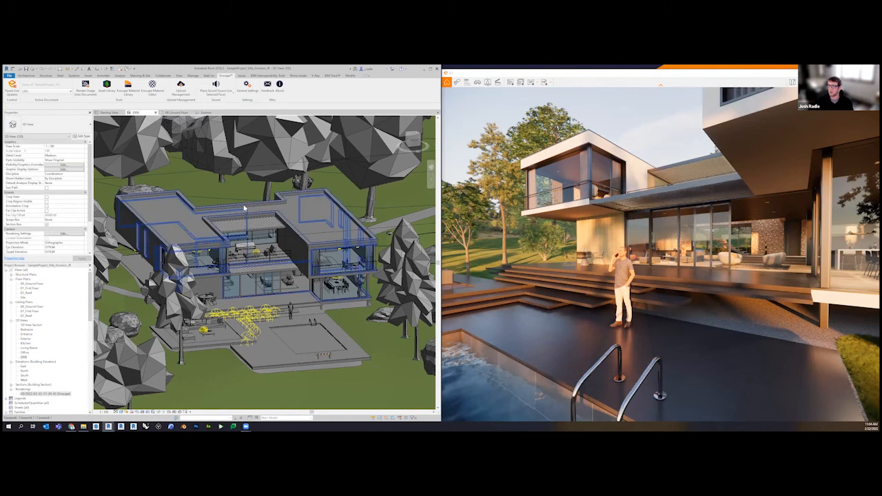